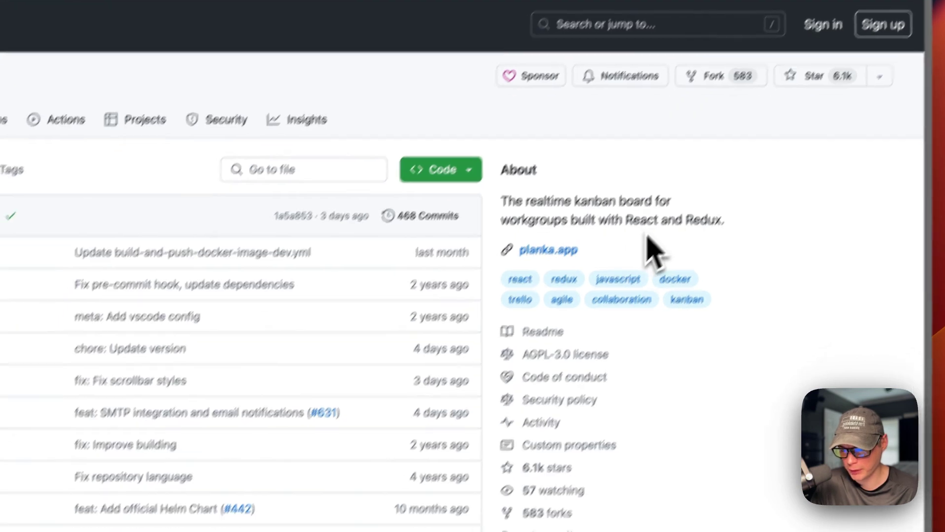
Visit planka.app, then read the Planka GitHub README's features and deployment notes.
{"action": "left_click", "coordinate": [546, 275]}
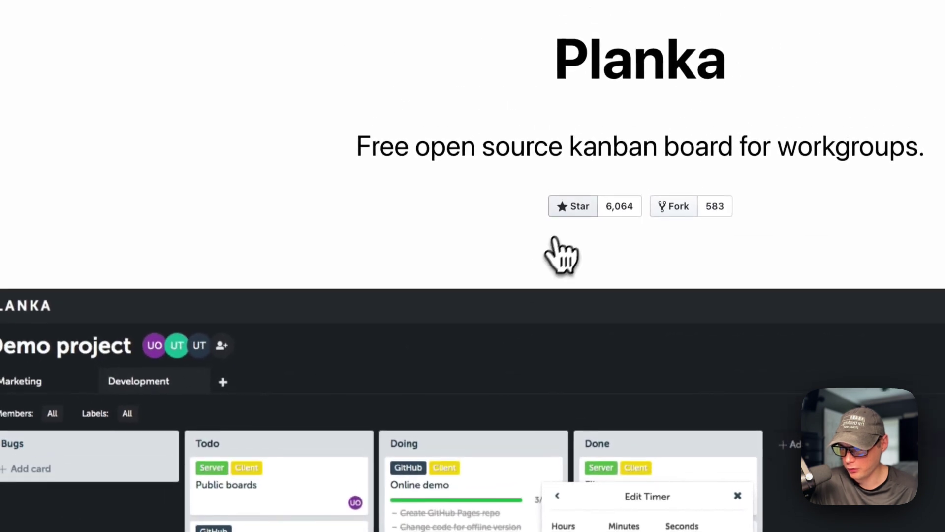
{"action": "left_click", "coordinate": [572, 209]}
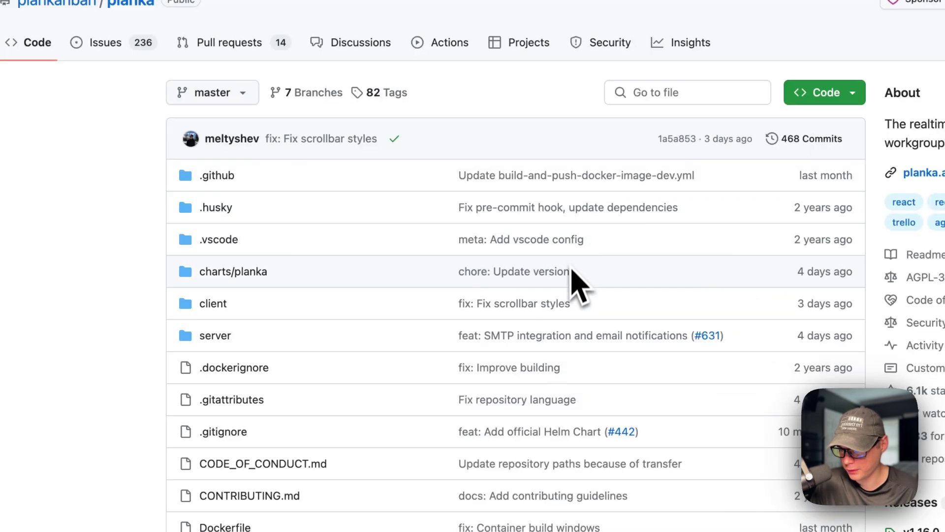
{"action": "scroll", "coordinate": [572, 269], "scroll_direction": "down", "scroll_amount": 20}
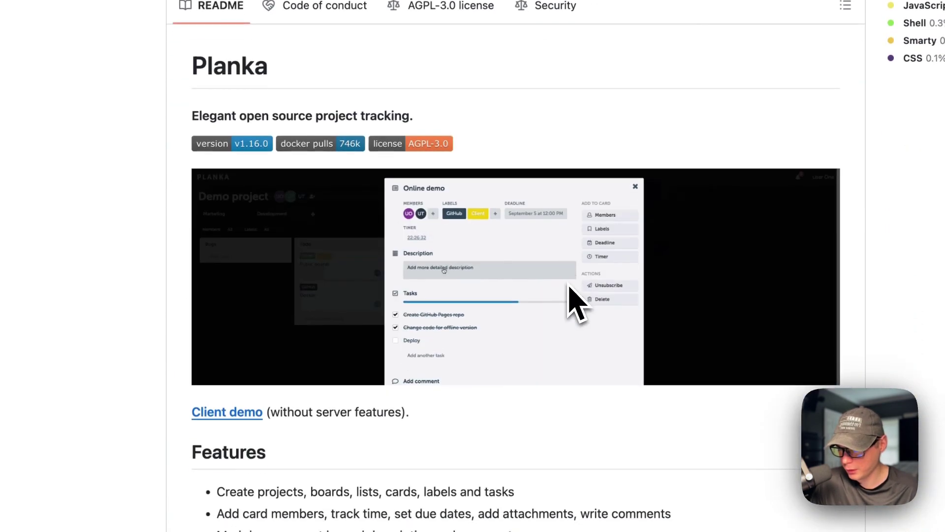
{"action": "scroll", "coordinate": [470, 326], "scroll_direction": "down", "scroll_amount": 5}
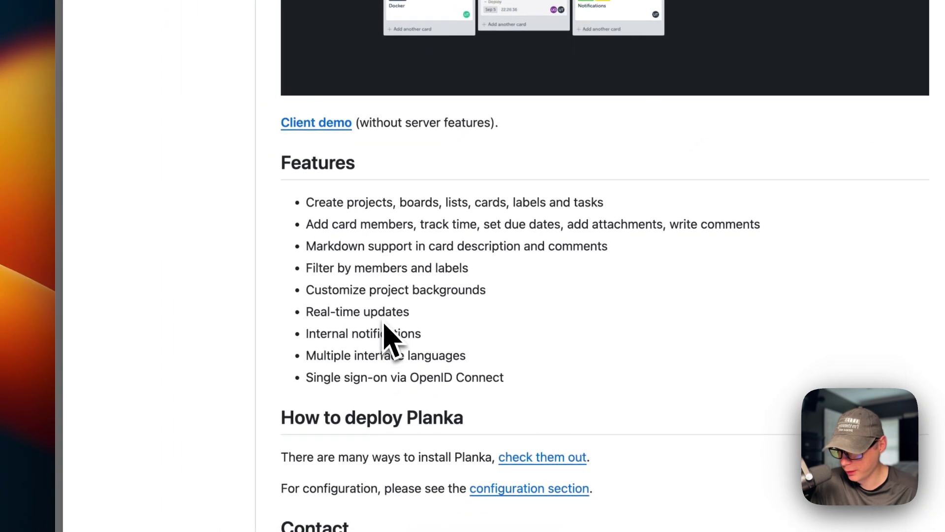
{"action": "scroll", "coordinate": [386, 340], "scroll_direction": "down", "scroll_amount": 6}
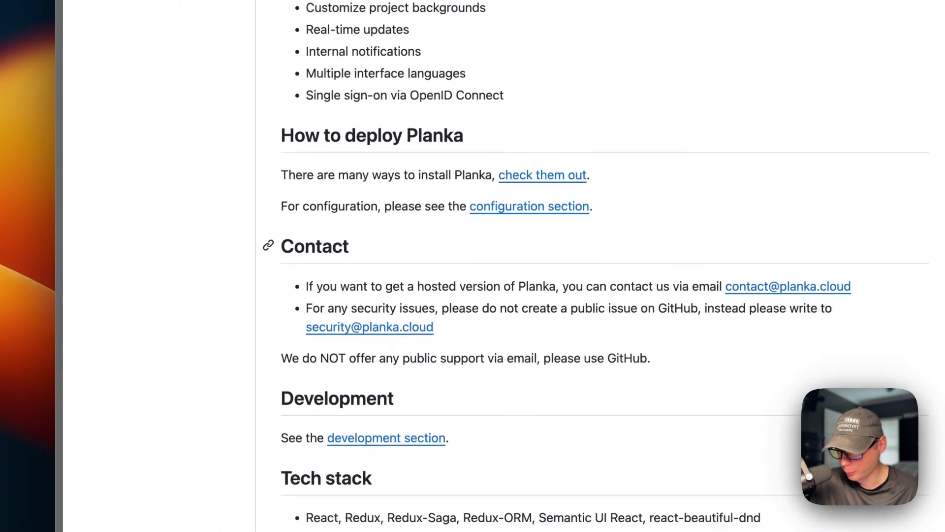
{"action": "scroll", "coordinate": [387, 340], "scroll_direction": "up", "scroll_amount": 6}
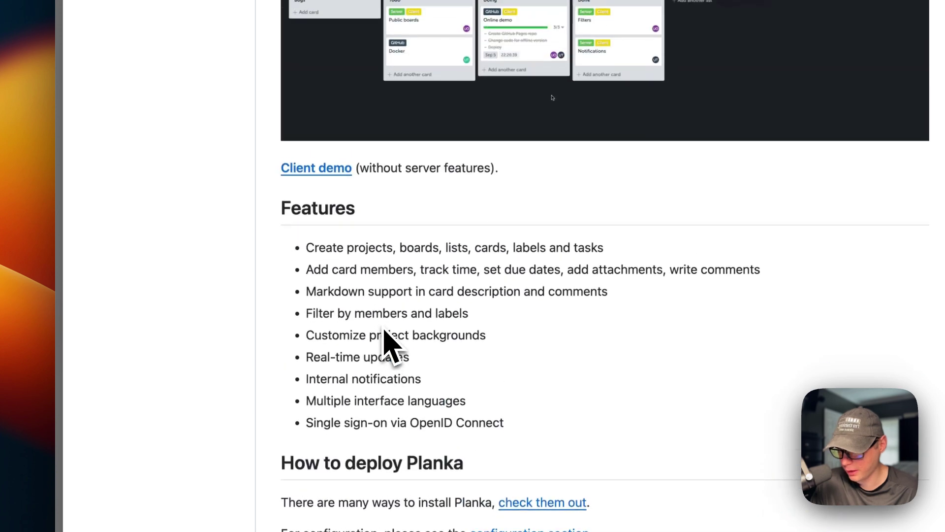
{"action": "scroll", "coordinate": [388, 345], "scroll_direction": "up", "scroll_amount": 15}
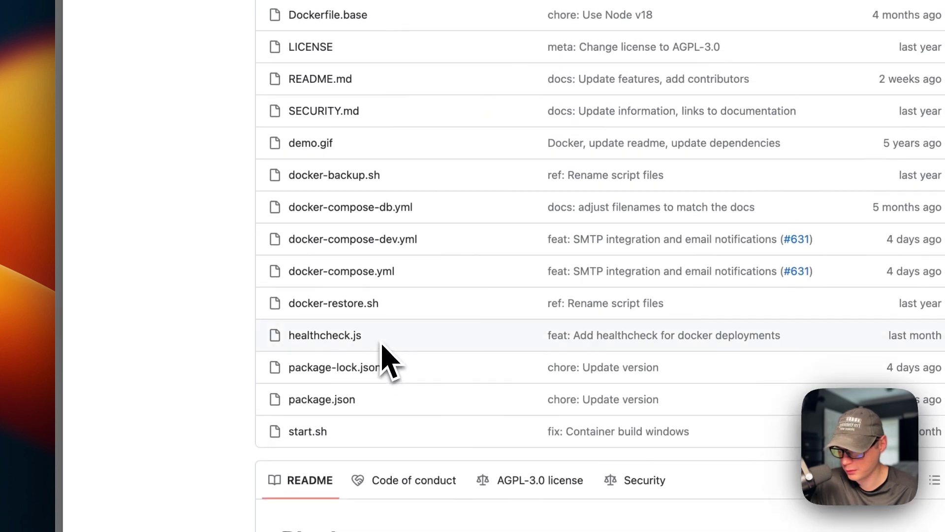
{"action": "scroll", "coordinate": [382, 345], "scroll_direction": "up", "scroll_amount": 4}
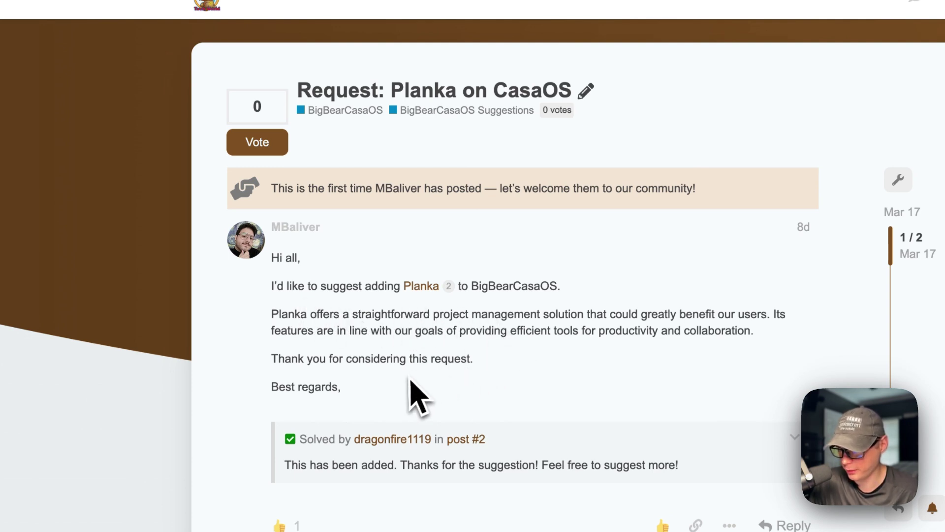
Read the forum topic's solved reply confirming Planka was added to BigBearCasaOS.
{"action": "scroll", "coordinate": [411, 403], "scroll_direction": "down", "scroll_amount": 5}
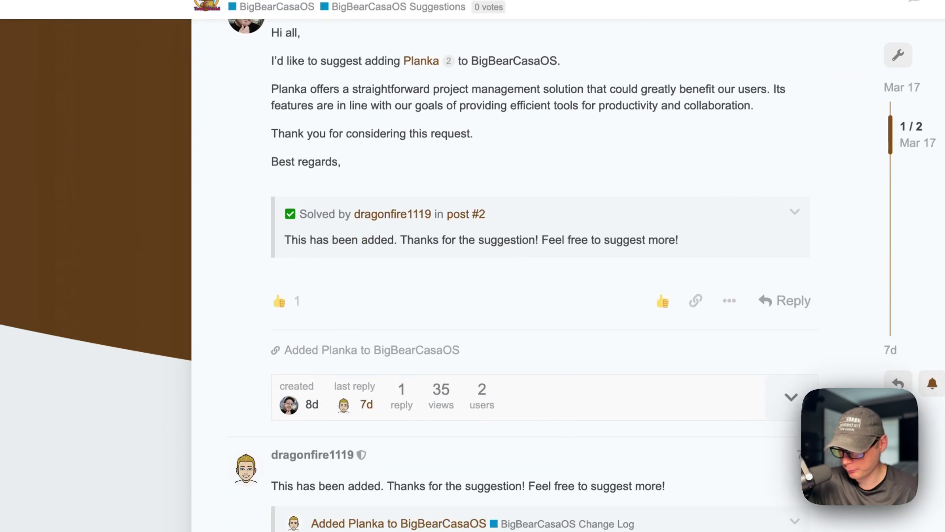
{"action": "scroll", "coordinate": [411, 404], "scroll_direction": "up", "scroll_amount": 5}
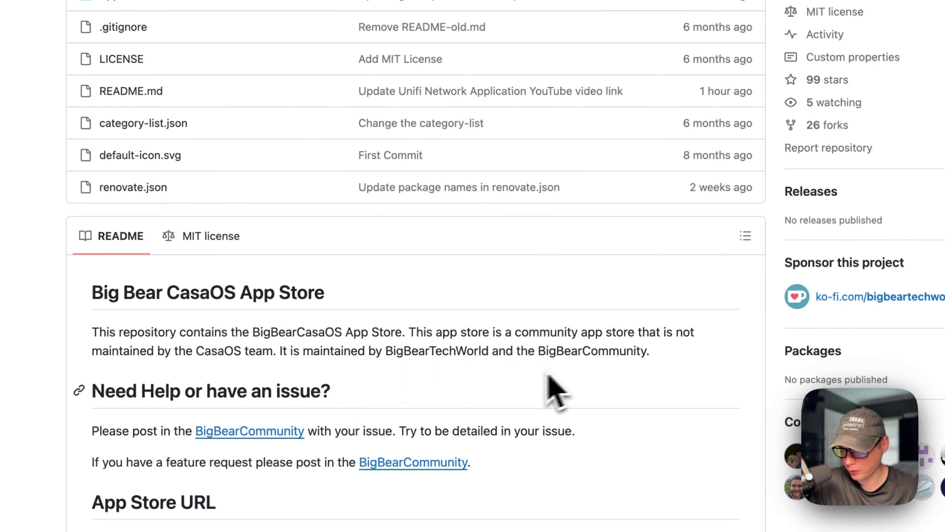
Browse the README's Apps table and copy the Big Bear CasaOS App Store URL.
{"action": "scroll", "coordinate": [485, 401], "scroll_direction": "down", "scroll_amount": 9}
{"action": "scroll", "coordinate": [480, 399], "scroll_direction": "down", "scroll_amount": 10}
{"action": "scroll", "coordinate": [477, 395], "scroll_direction": "up", "scroll_amount": 3}
{"action": "scroll", "coordinate": [450, 211], "scroll_direction": "down", "scroll_amount": 18}
{"action": "scroll", "coordinate": [424, 168], "scroll_direction": "down", "scroll_amount": 20}
{"action": "scroll", "coordinate": [426, 168], "scroll_direction": "down", "scroll_amount": 20}
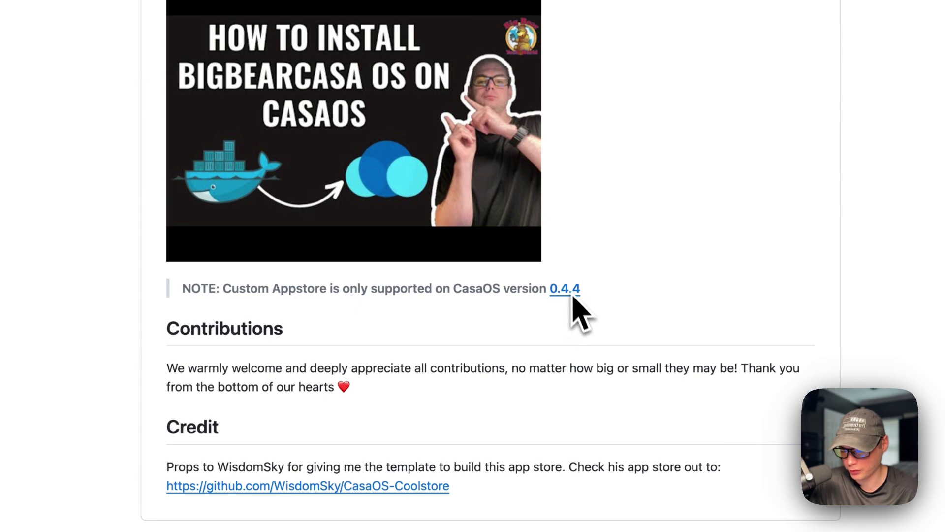
{"action": "scroll", "coordinate": [500, 289], "scroll_direction": "up", "scroll_amount": 20}
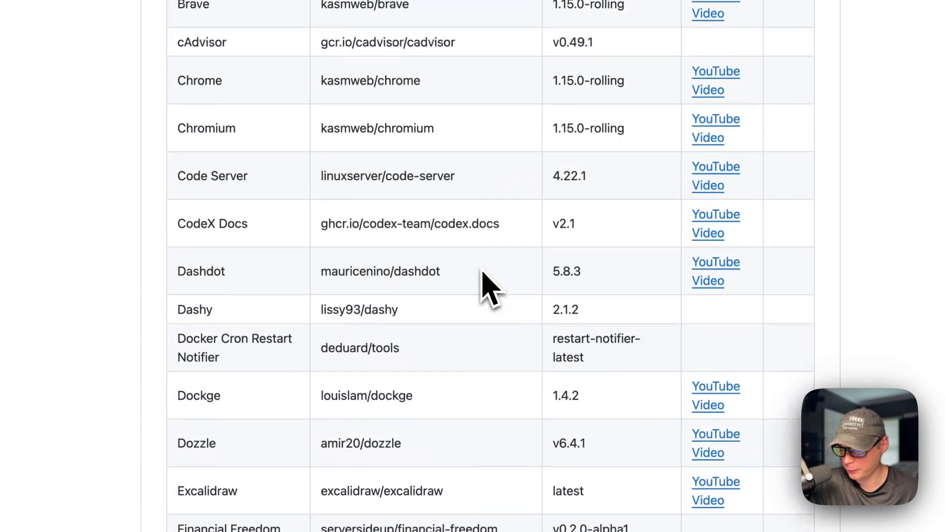
{"action": "scroll", "coordinate": [490, 288], "scroll_direction": "up", "scroll_amount": 8}
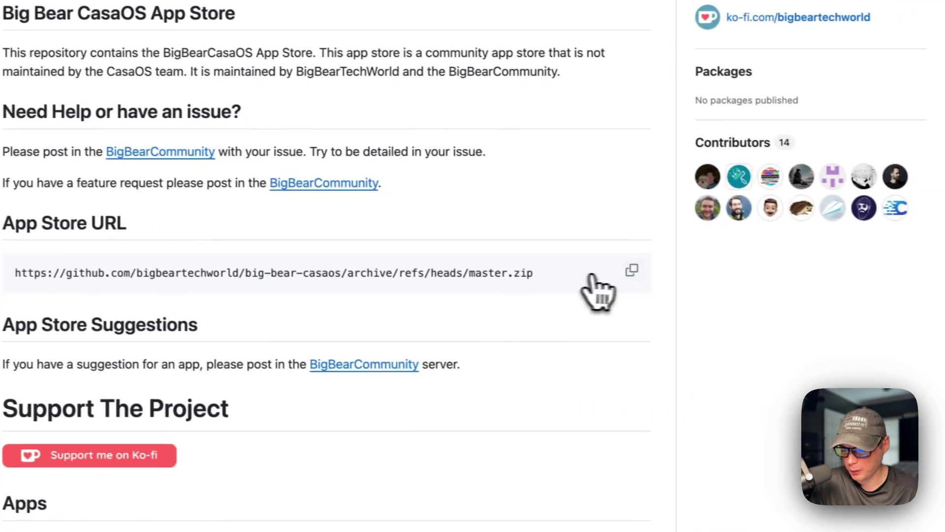
{"action": "left_click", "coordinate": [621, 269]}
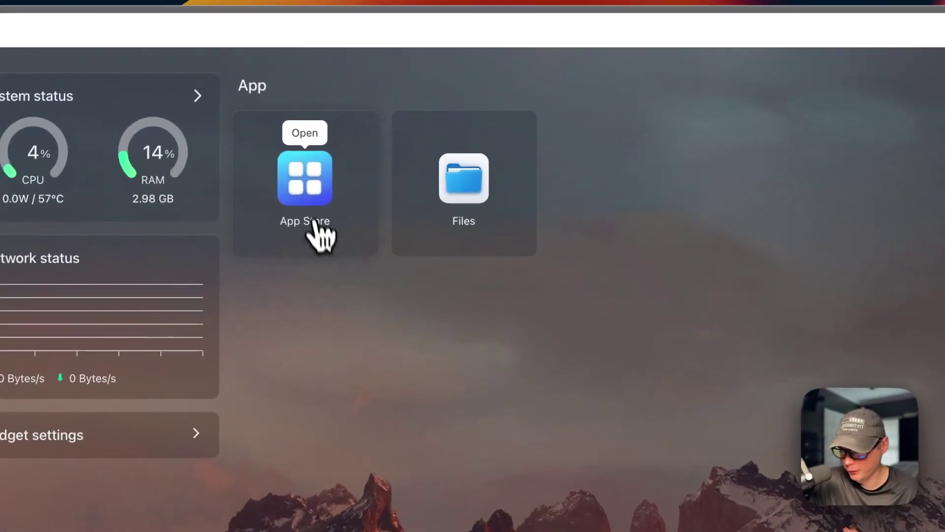
Add the copied Big Bear App Store URL as a CasaOS app source and reload the page.
{"action": "left_click", "coordinate": [305, 182]}
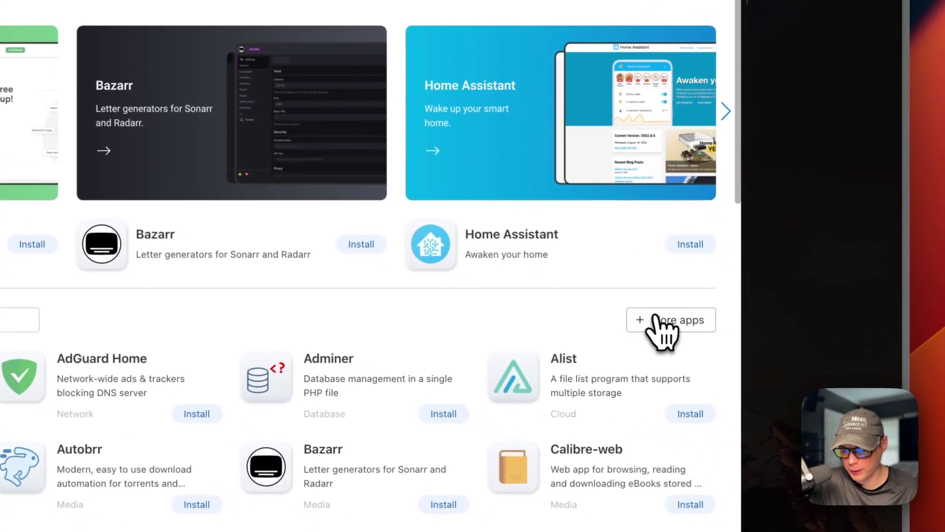
{"action": "left_click", "coordinate": [659, 322]}
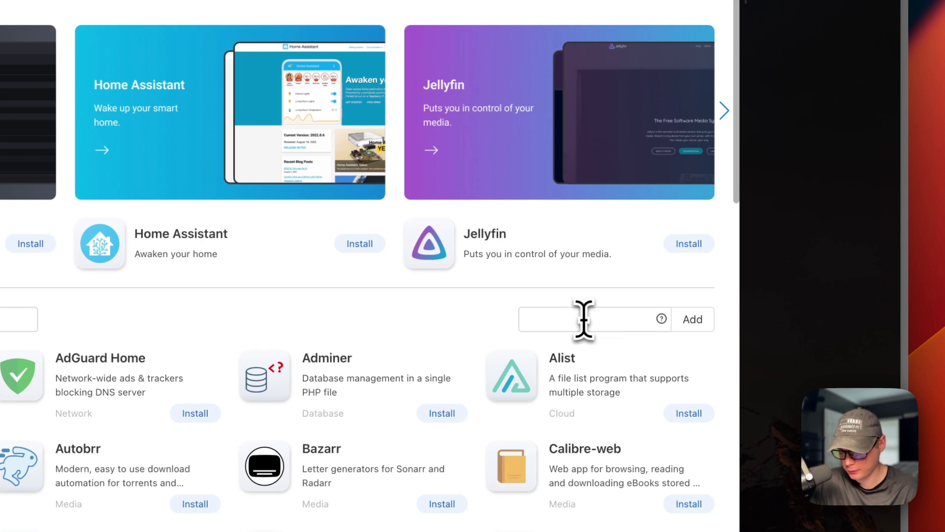
{"action": "key", "text": "super+v"}
{"action": "left_click", "coordinate": [583, 319]}
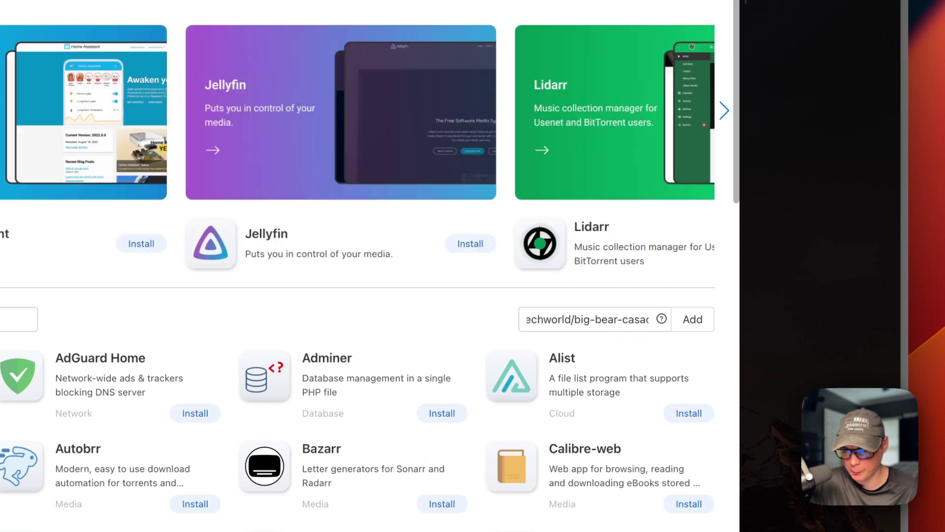
{"action": "left_click", "coordinate": [698, 325]}
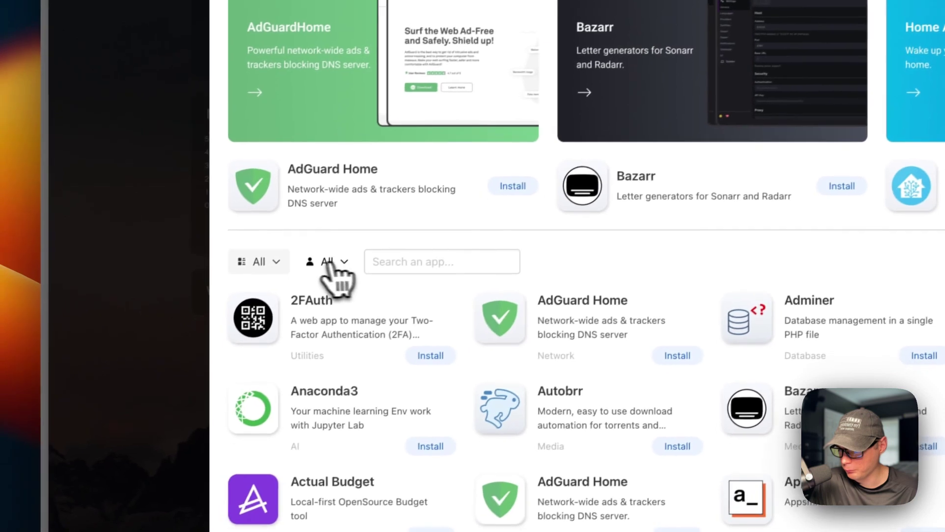
{"action": "left_click", "coordinate": [274, 250]}
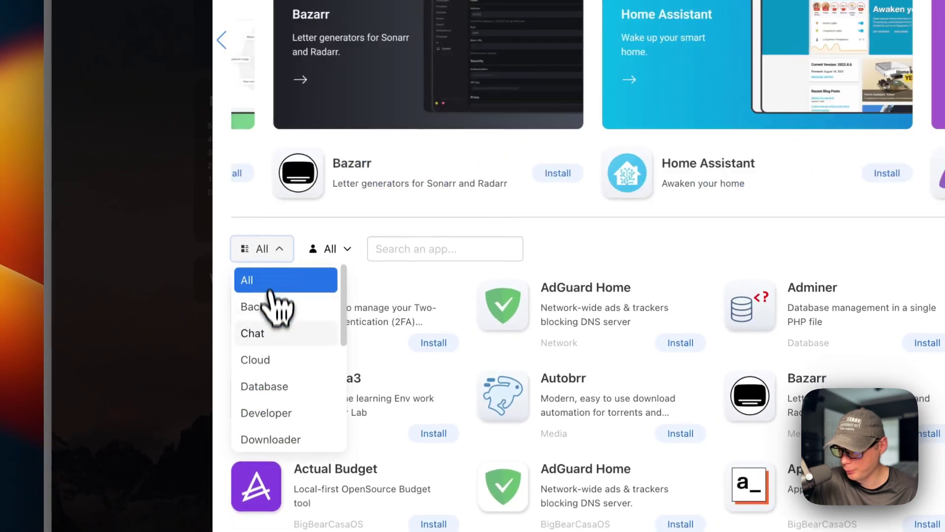
{"action": "key", "text": "super+r"}
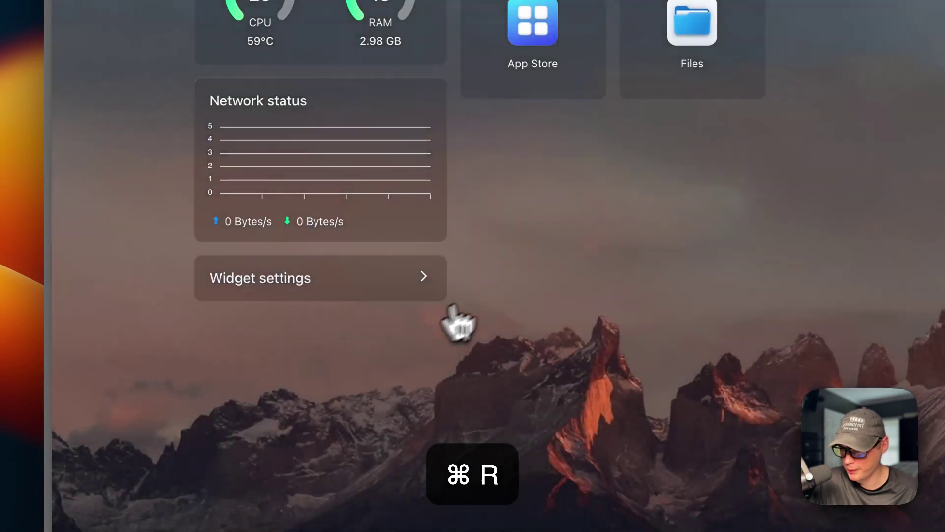
Filter the App Store to BigBearCasaOS apps and locate Planka in the list.
{"action": "left_click", "coordinate": [531, 182]}
{"action": "left_click", "coordinate": [268, 370]}
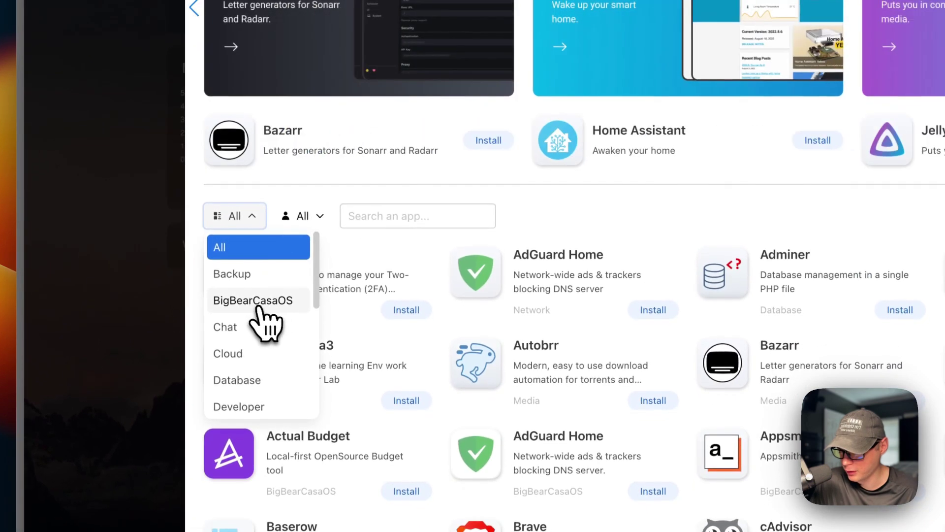
{"action": "left_click", "coordinate": [253, 301]}
{"action": "scroll", "coordinate": [481, 338], "scroll_direction": "down", "scroll_amount": 12}
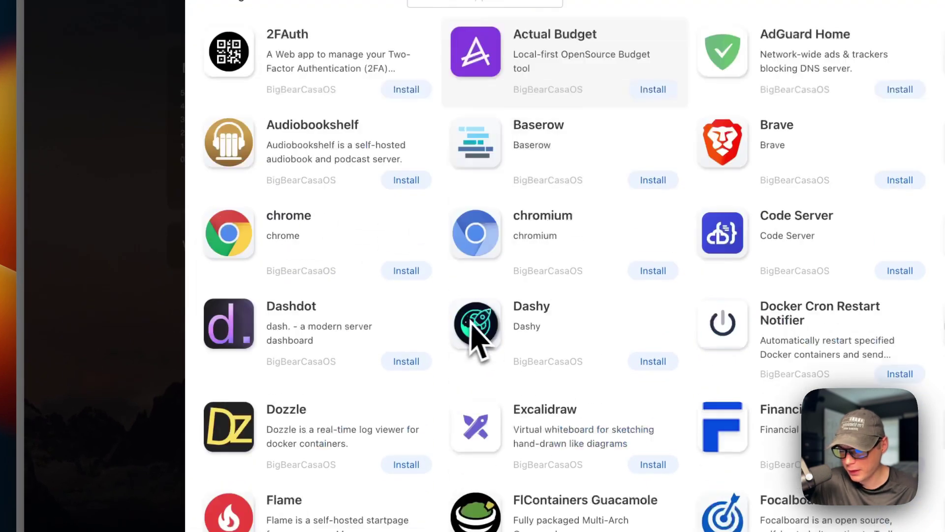
{"action": "scroll", "coordinate": [485, 340], "scroll_direction": "down", "scroll_amount": 20}
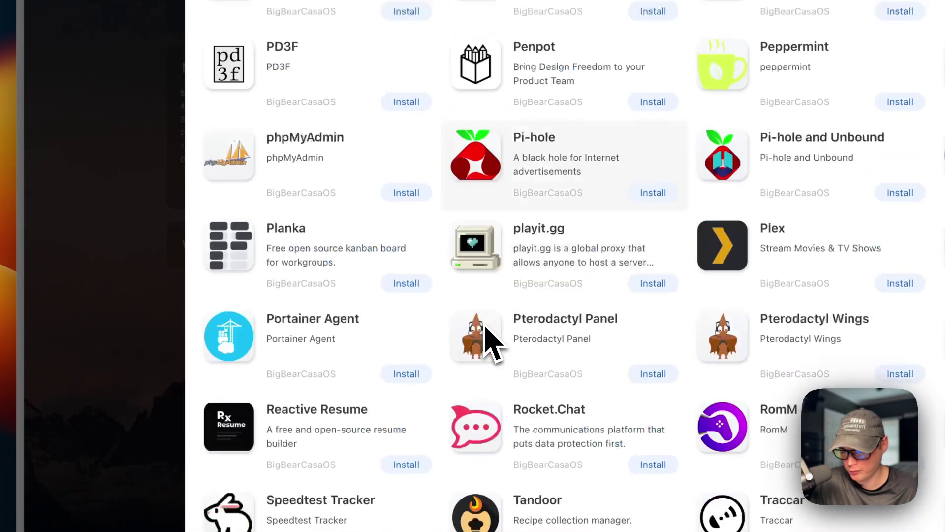
{"action": "scroll", "coordinate": [486, 328], "scroll_direction": "up", "scroll_amount": 20}
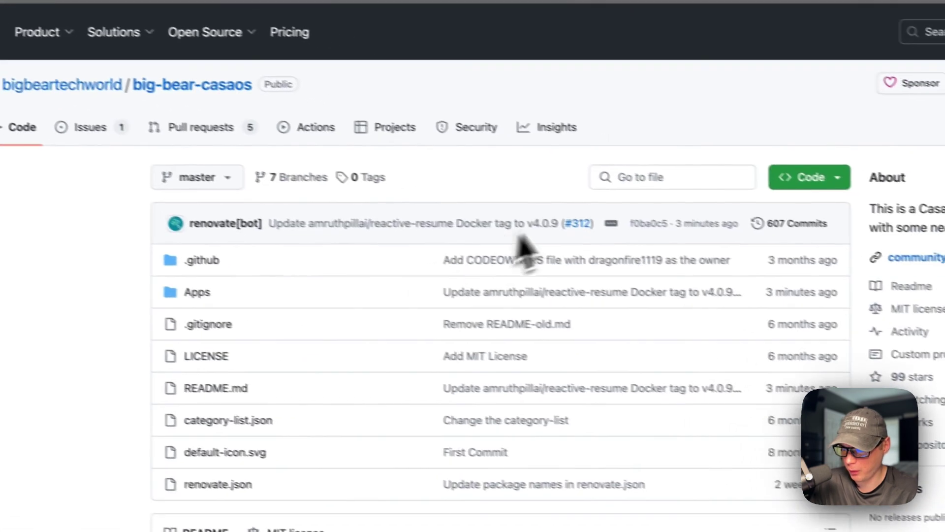
Search the repo for planka and open Apps/planka/docker-compose.yml to review the big-bear-planka service.
{"action": "left_click", "coordinate": [736, 207]}
{"action": "type", "text": "pl"}
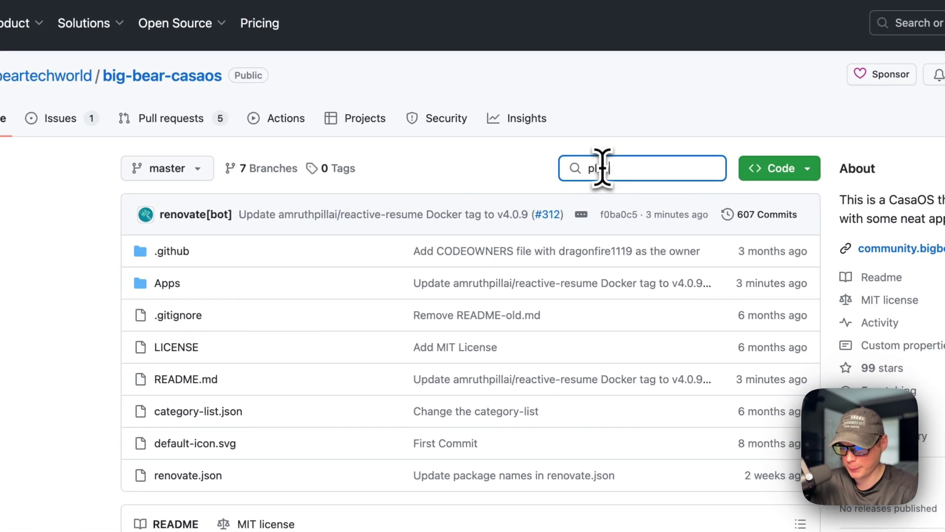
{"action": "type", "text": "ankaj"}
{"action": "key", "text": "BackSpace"}
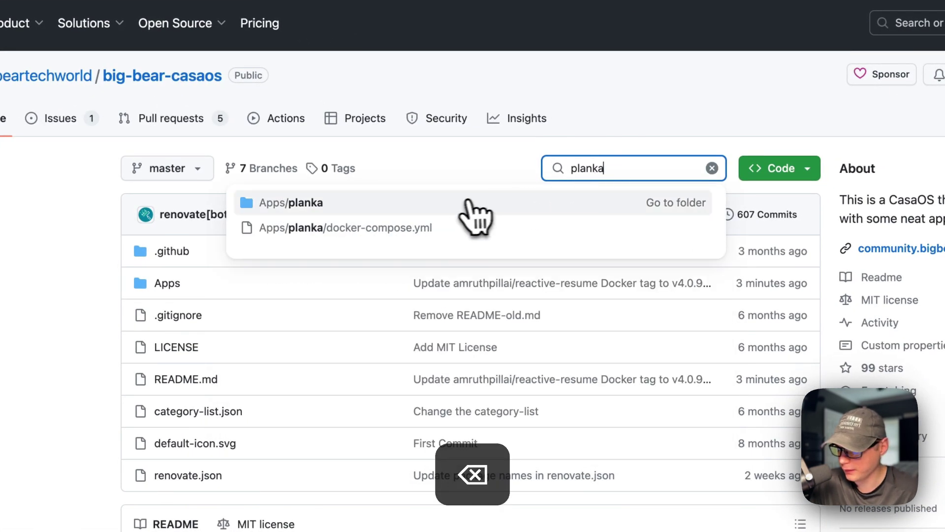
{"action": "left_click", "coordinate": [352, 207]}
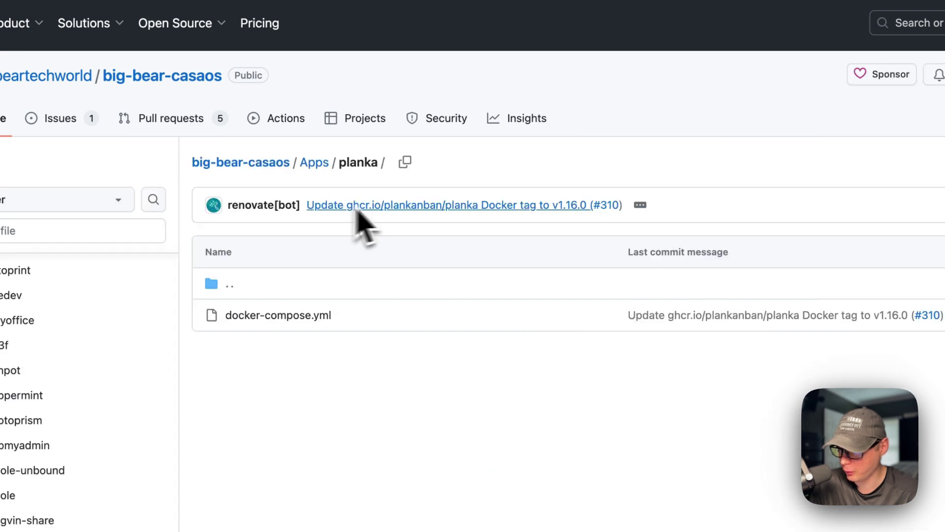
{"action": "left_click", "coordinate": [303, 316]}
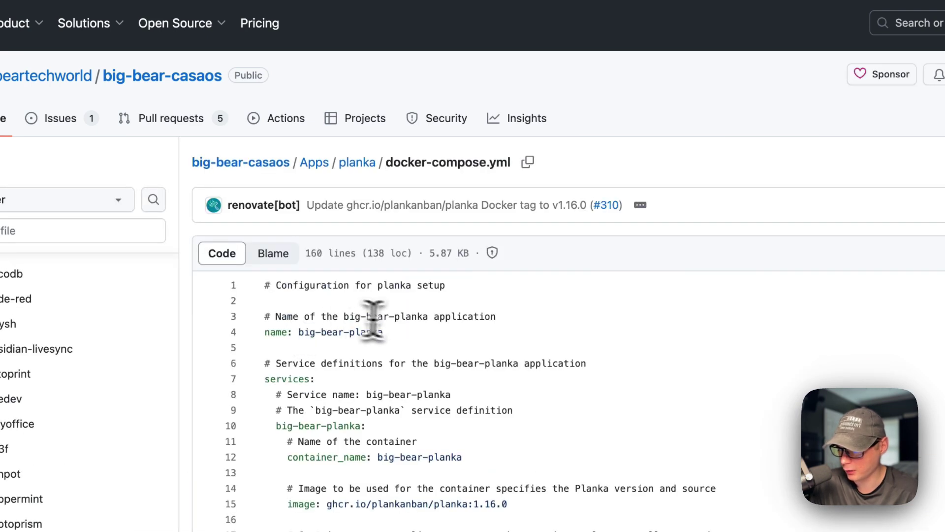
{"action": "left_click_drag", "start_coordinate": [266, 332], "coordinate": [574, 330]}
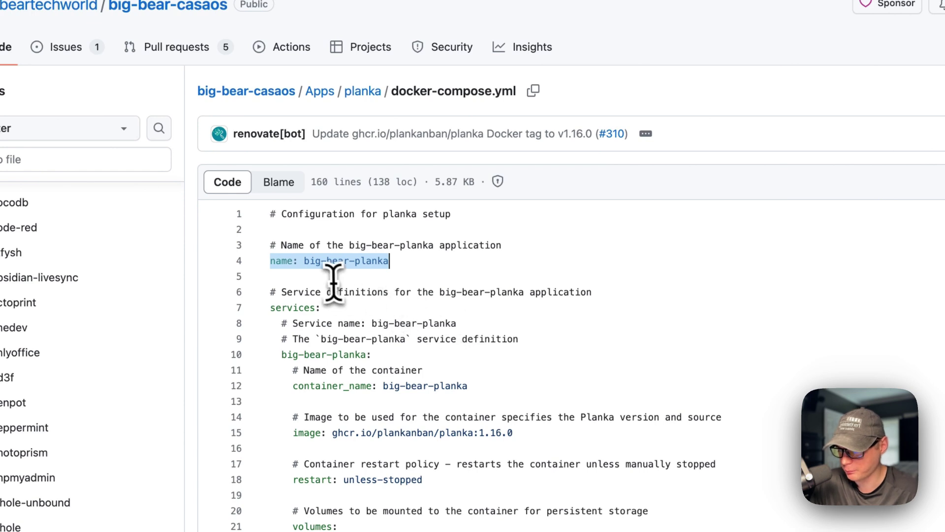
{"action": "scroll", "coordinate": [368, 275], "scroll_direction": "down", "scroll_amount": 3}
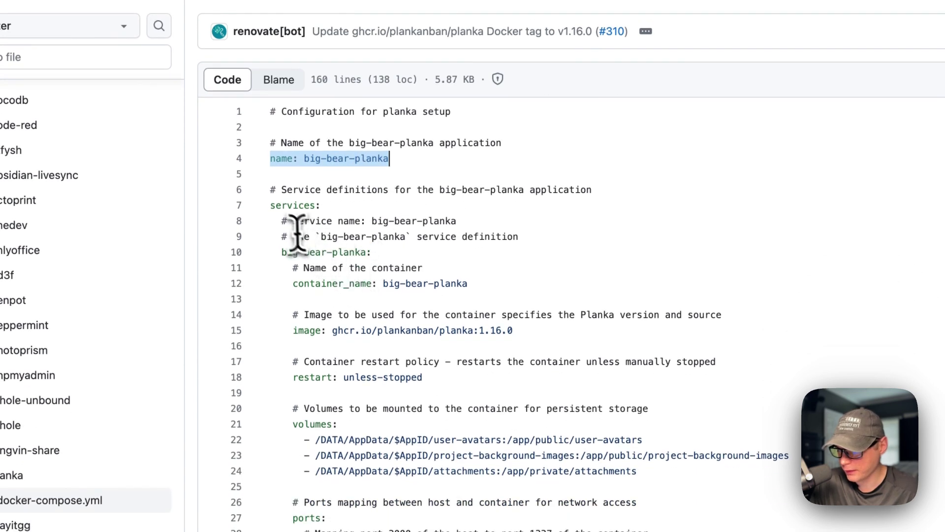
{"action": "key", "text": "Right"}
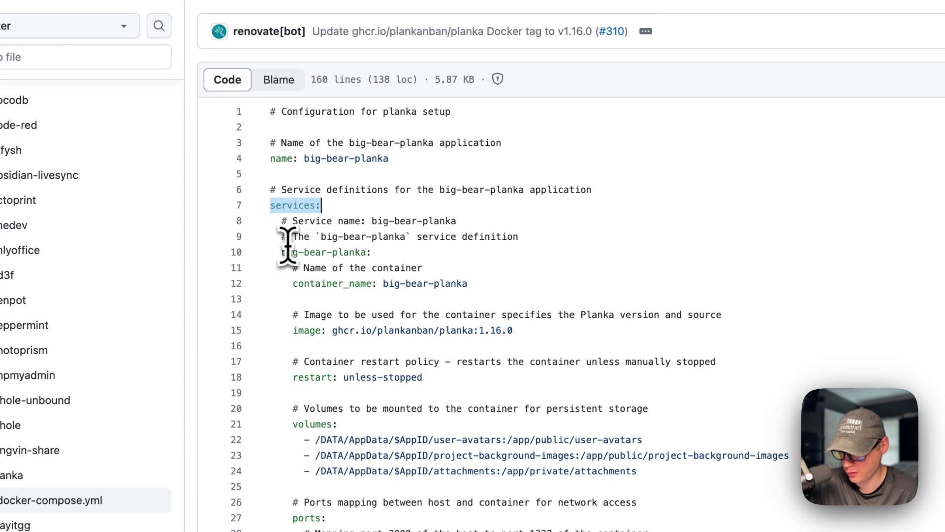
{"action": "scroll", "coordinate": [385, 253], "scroll_direction": "down", "scroll_amount": 2}
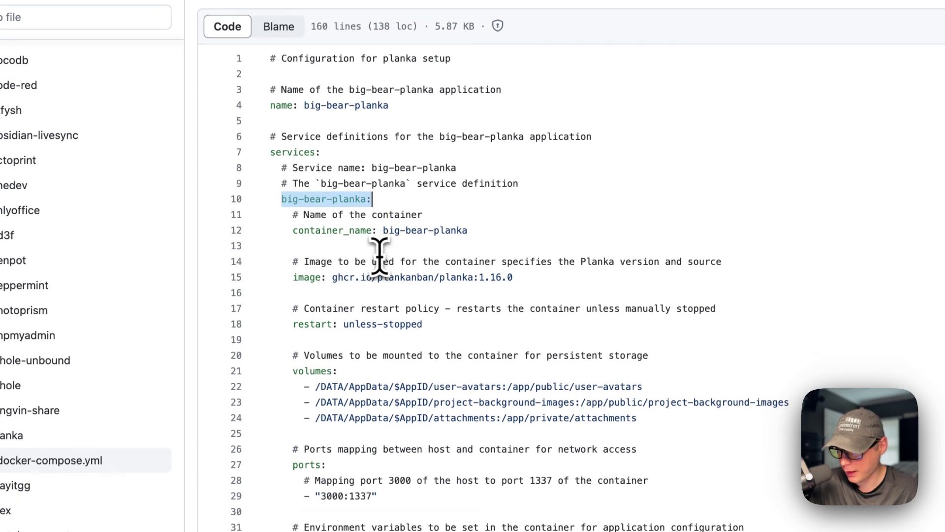
{"action": "triple_click", "coordinate": [311, 232]}
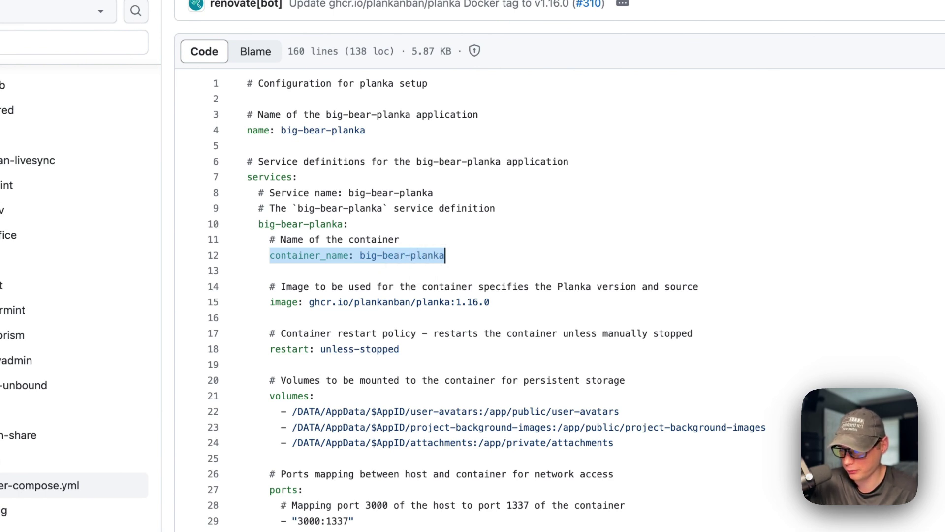
{"action": "scroll", "coordinate": [392, 265], "scroll_direction": "down", "scroll_amount": 2}
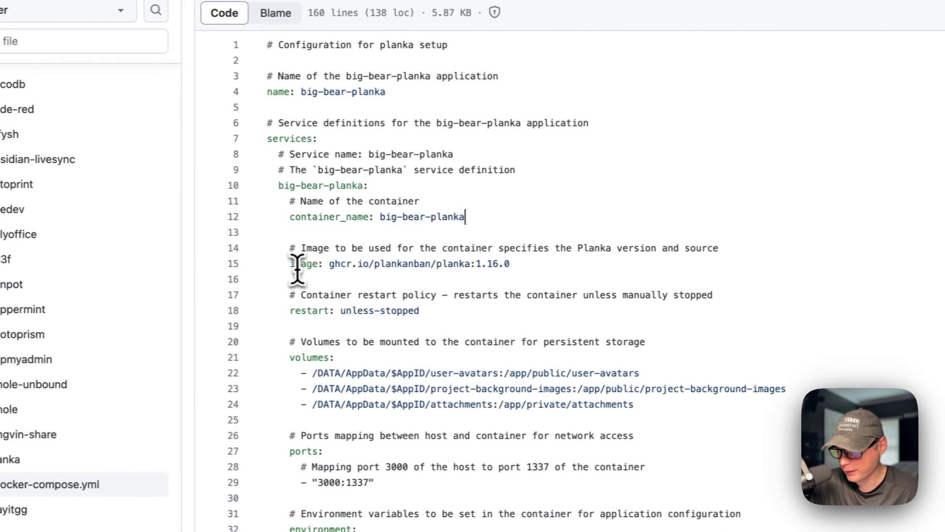
{"action": "left_click_drag", "start_coordinate": [271, 264], "coordinate": [507, 264]}
{"action": "double_click", "coordinate": [353, 264]}
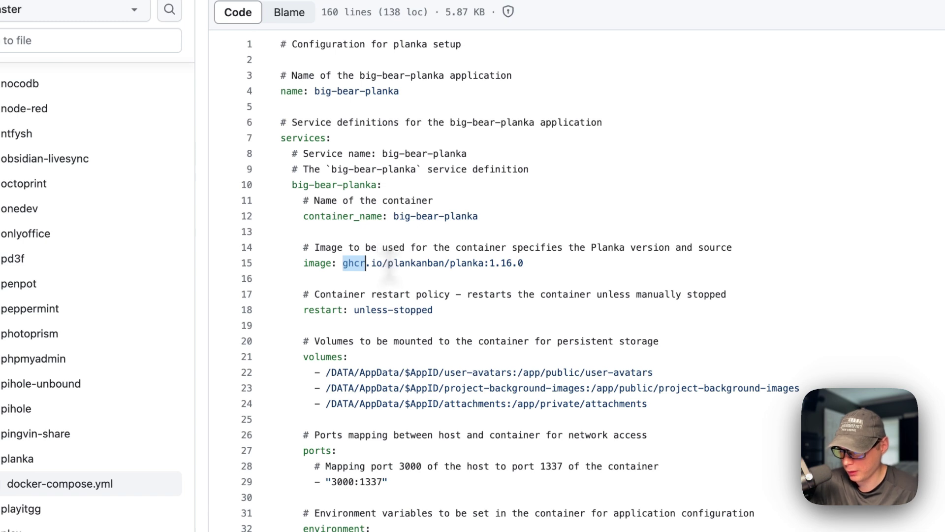
{"action": "left_click_drag", "start_coordinate": [387, 263], "coordinate": [490, 266]}
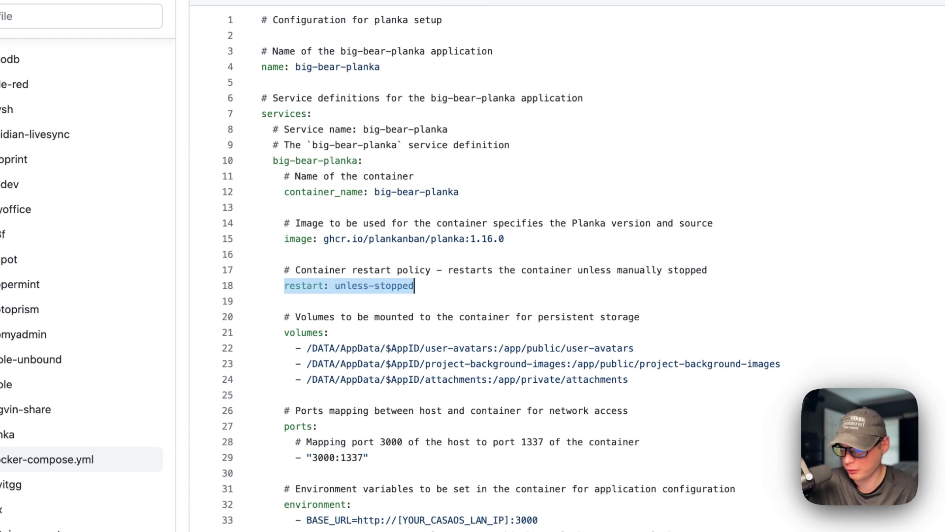
{"action": "scroll", "coordinate": [363, 301], "scroll_direction": "down", "scroll_amount": 3}
{"action": "left_click_drag", "start_coordinate": [285, 235], "coordinate": [606, 291]}
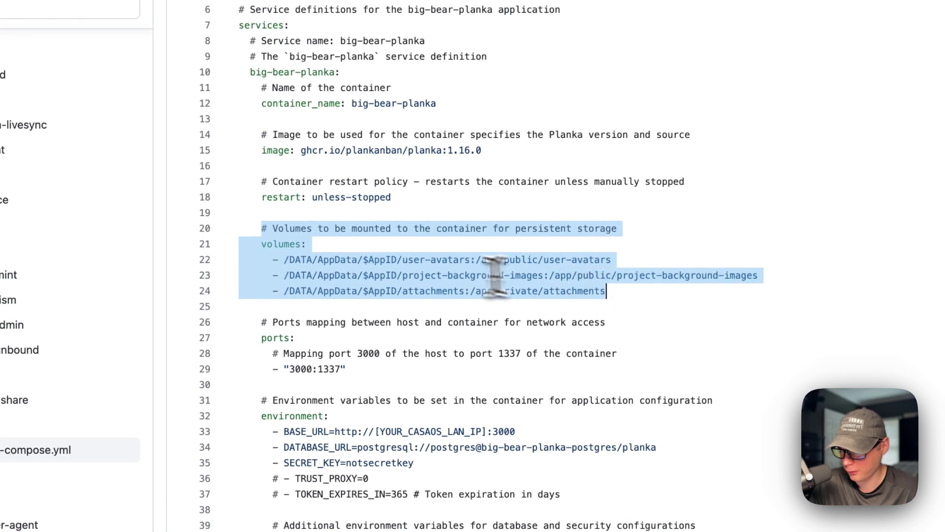
{"action": "left_click", "coordinate": [286, 259]}
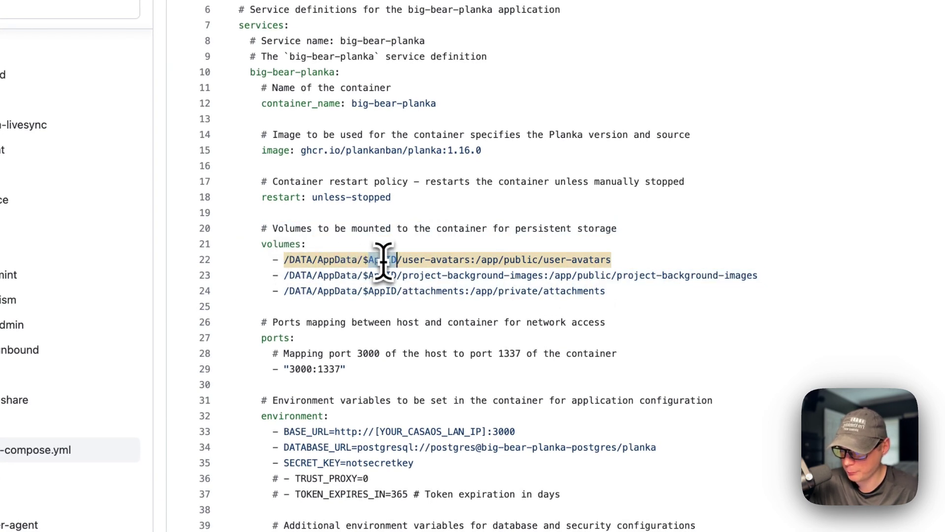
{"action": "scroll", "coordinate": [384, 260], "scroll_direction": "up", "scroll_amount": 5}
{"action": "left_click_drag", "start_coordinate": [245, 252], "coordinate": [426, 257]}
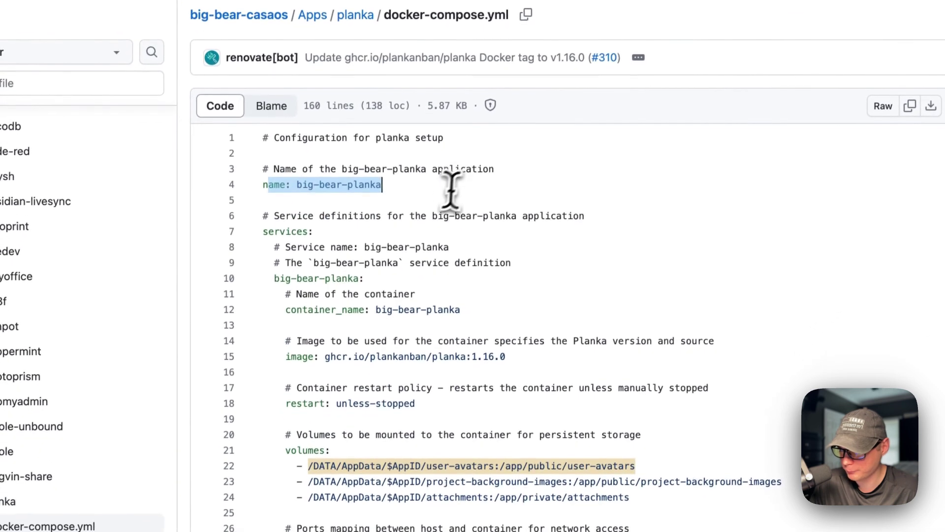
{"action": "scroll", "coordinate": [451, 189], "scroll_direction": "down", "scroll_amount": 4}
{"action": "key", "text": "Right"}
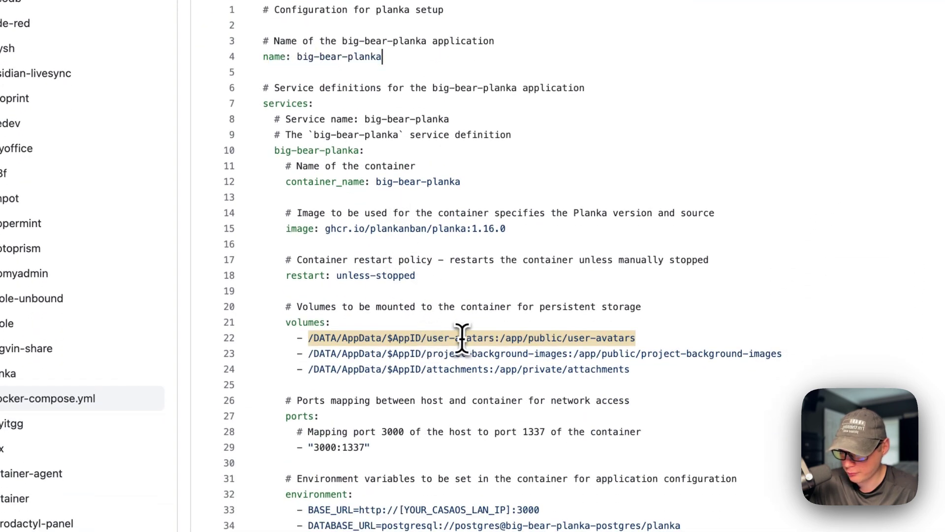
{"action": "left_click_drag", "start_coordinate": [500, 338], "coordinate": [635, 338]}
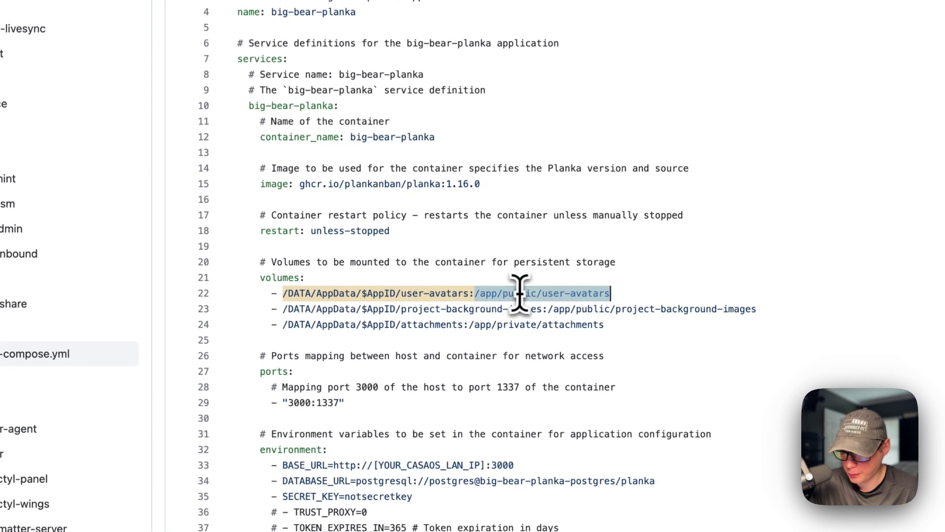
{"action": "scroll", "coordinate": [594, 293], "scroll_direction": "down", "scroll_amount": 2}
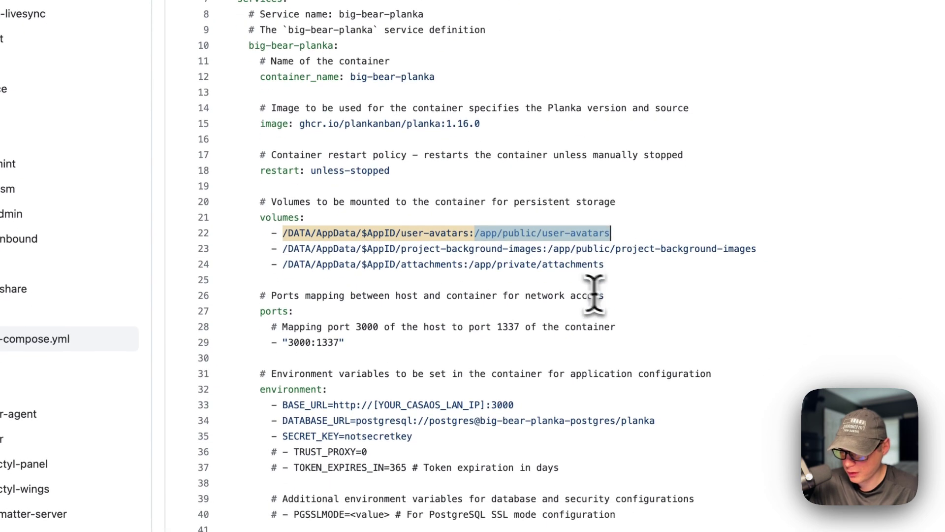
{"action": "left_click_drag", "start_coordinate": [291, 267], "coordinate": [472, 270]}
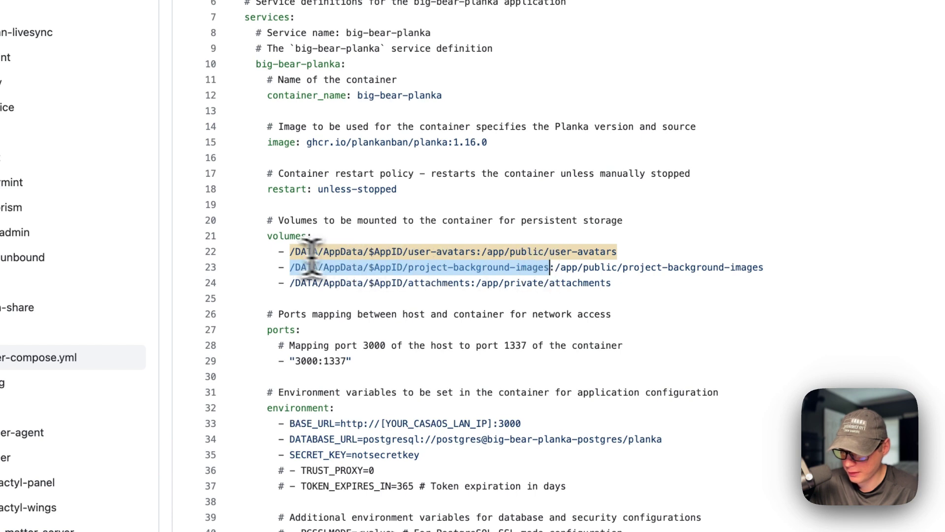
{"action": "left_click_drag", "start_coordinate": [556, 267], "coordinate": [798, 262]}
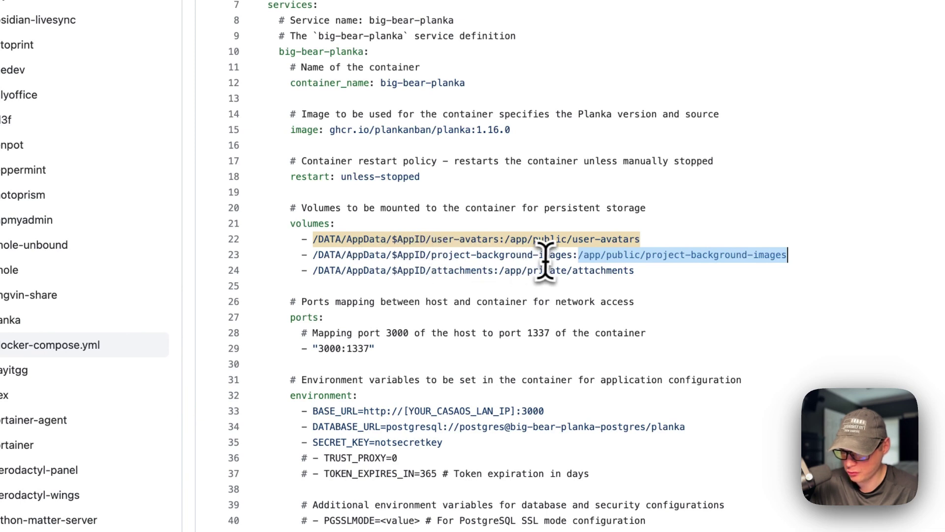
{"action": "left_click_drag", "start_coordinate": [312, 256], "coordinate": [775, 264]}
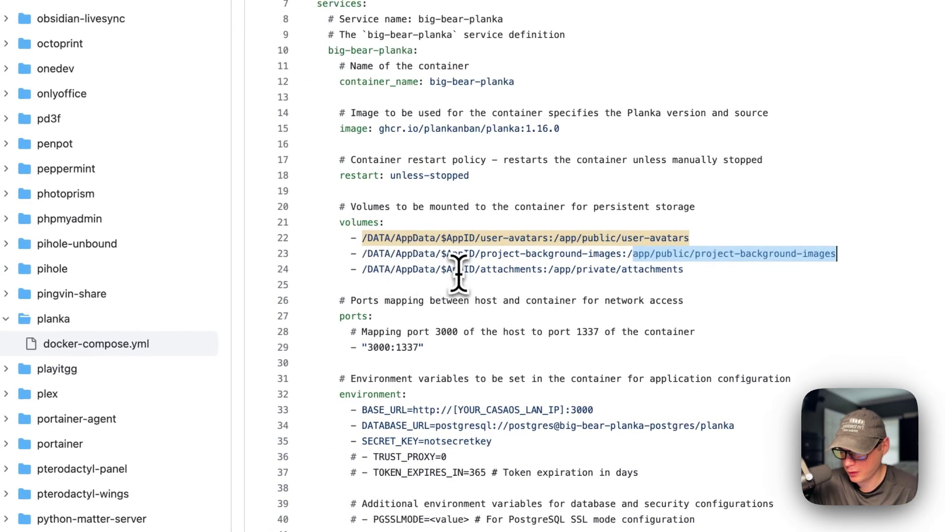
{"action": "double_click", "coordinate": [492, 269]}
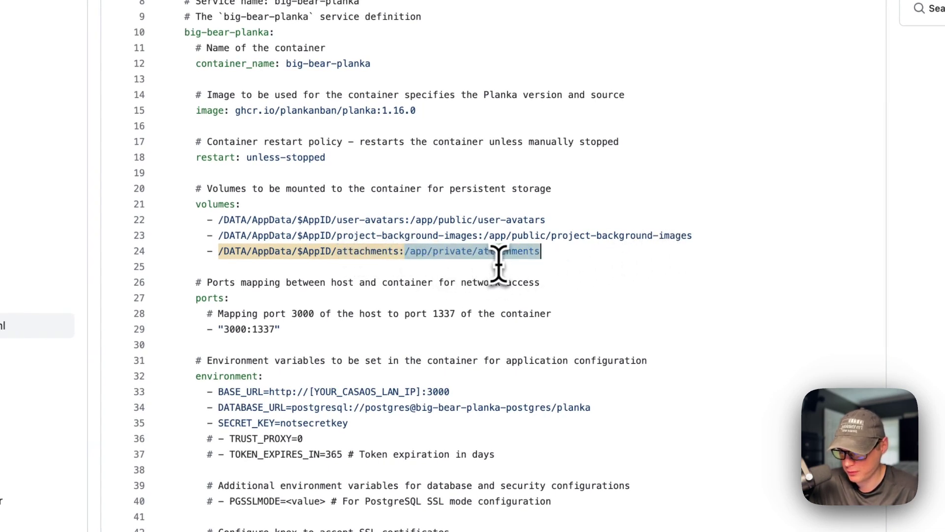
{"action": "scroll", "coordinate": [443, 290], "scroll_direction": "down", "scroll_amount": 3}
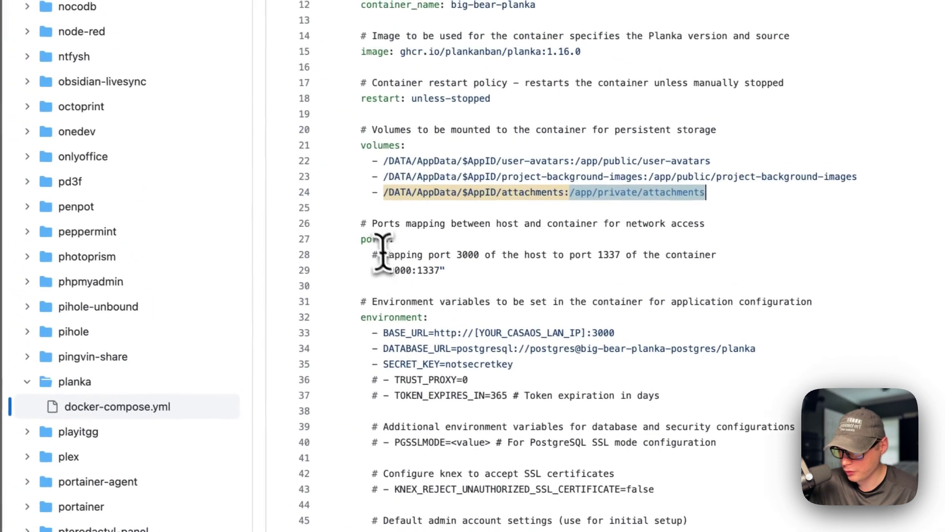
{"action": "left_click_drag", "start_coordinate": [365, 225], "coordinate": [447, 264]}
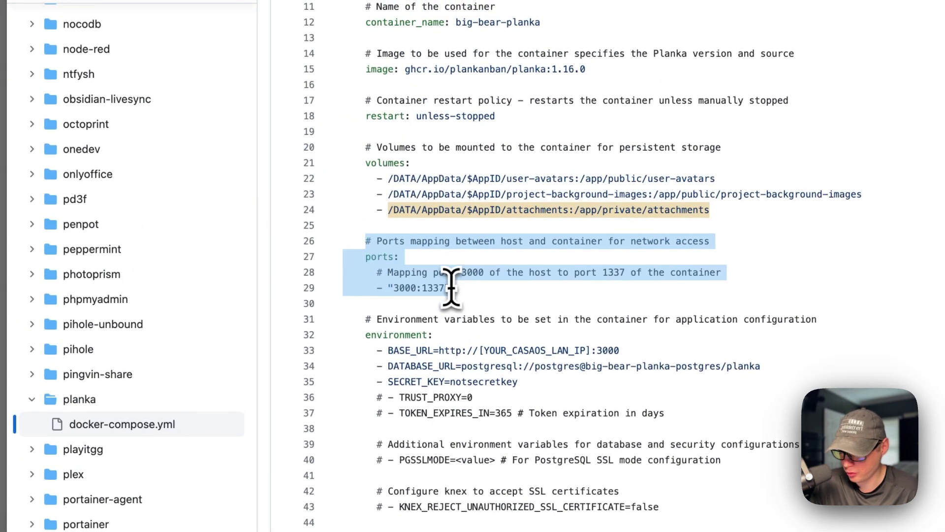
{"action": "left_click", "coordinate": [422, 288]}
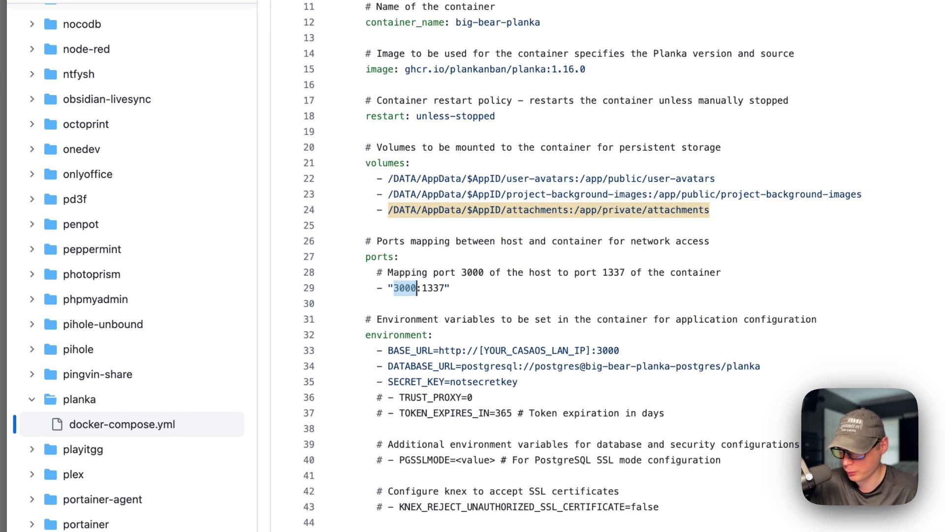
{"action": "double_click", "coordinate": [430, 289]}
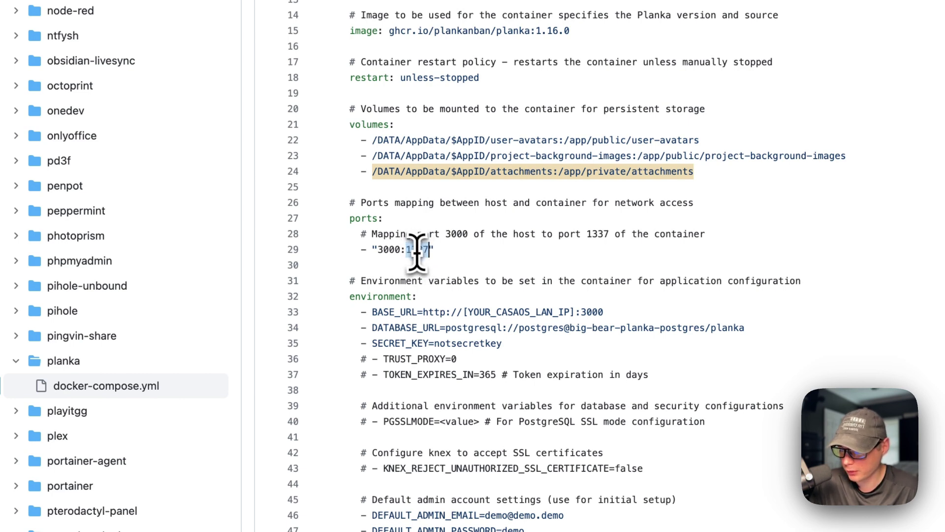
{"action": "double_click", "coordinate": [388, 247]}
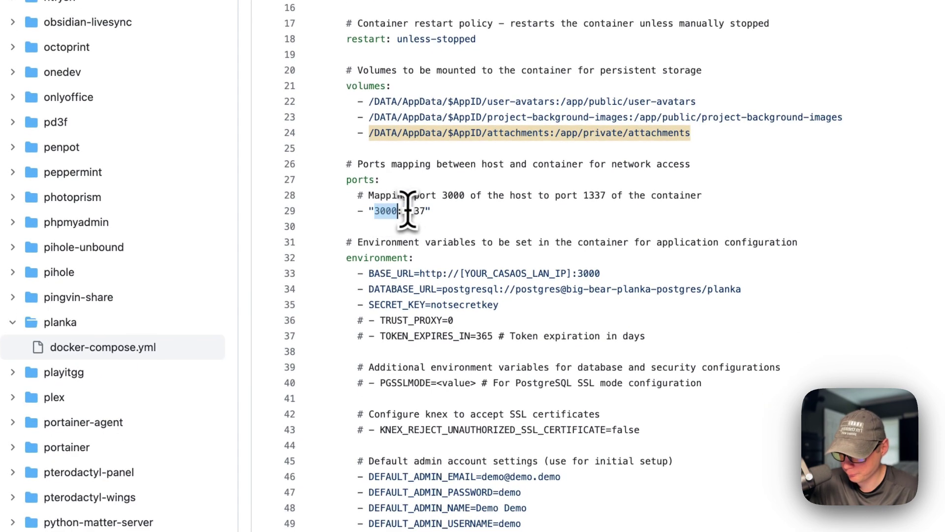
{"action": "scroll", "coordinate": [407, 210], "scroll_direction": "down", "scroll_amount": 4}
{"action": "left_click_drag", "start_coordinate": [347, 147], "coordinate": [495, 414]}
{"action": "scroll", "coordinate": [443, 312], "scroll_direction": "down", "scroll_amount": 5}
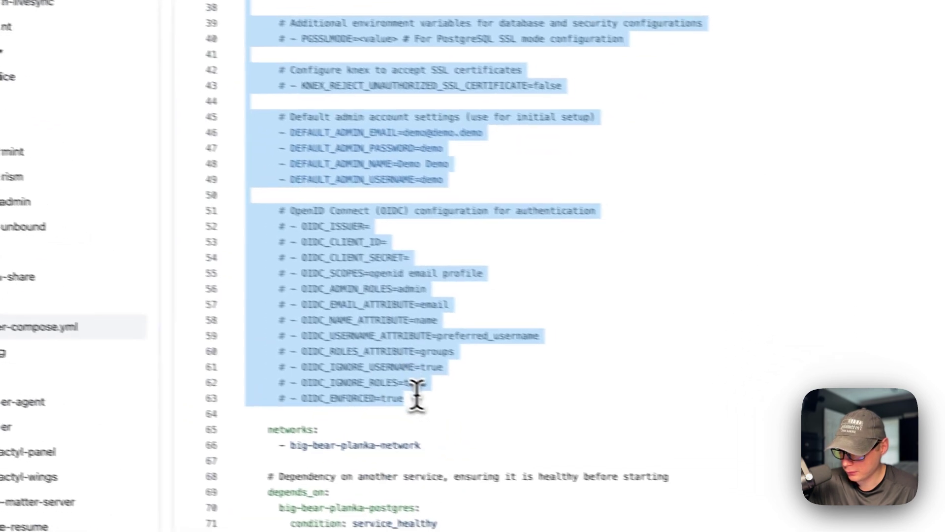
{"action": "scroll", "coordinate": [416, 394], "scroll_direction": "up", "scroll_amount": 5}
{"action": "left_click", "coordinate": [299, 180]}
{"action": "left_click_drag", "start_coordinate": [293, 148], "coordinate": [485, 149]}
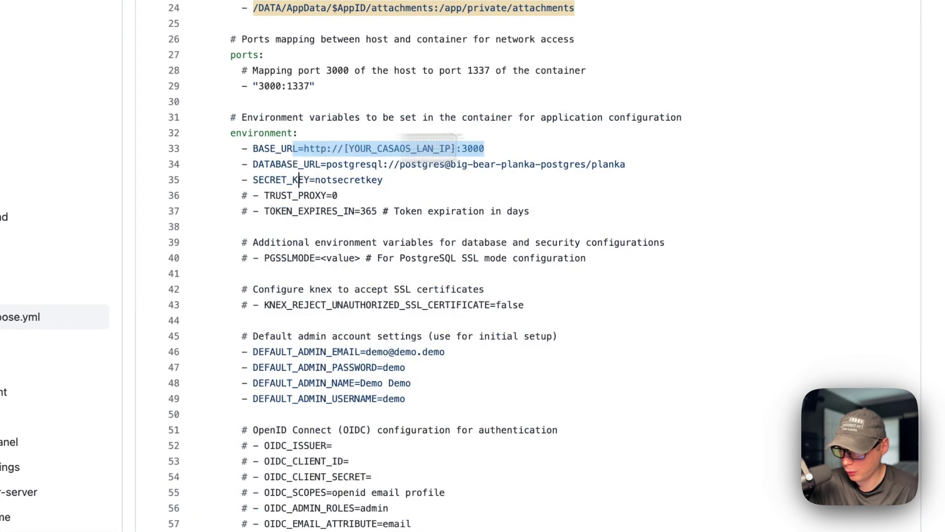
{"action": "double_click", "coordinate": [372, 149]}
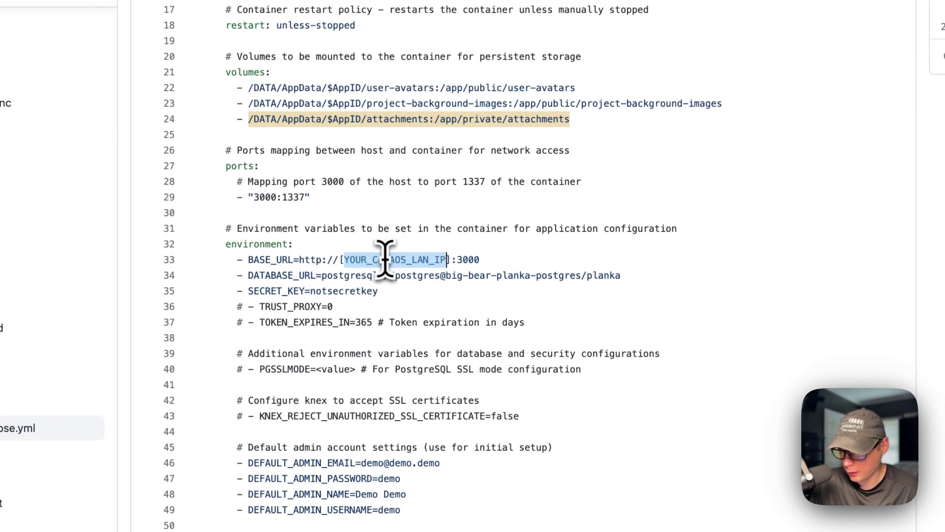
{"action": "left_click_drag", "start_coordinate": [249, 276], "coordinate": [679, 276]}
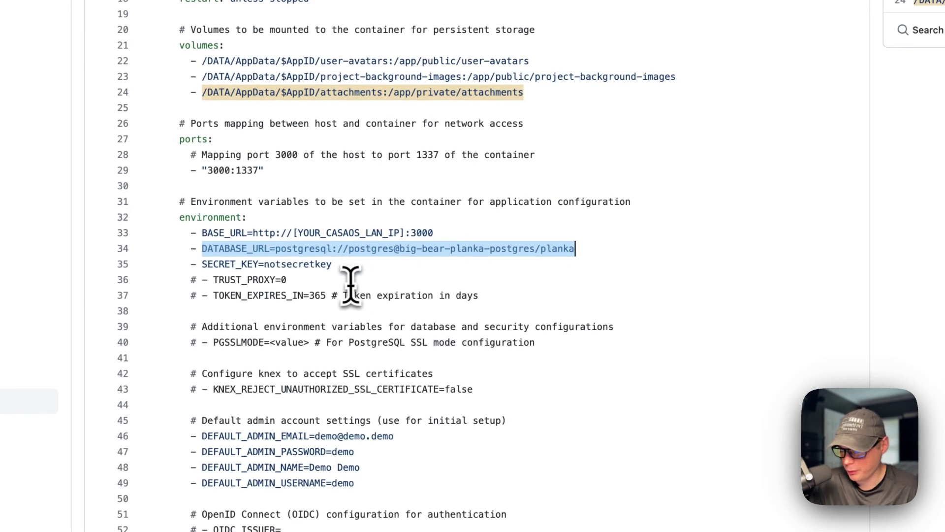
{"action": "left_click_drag", "start_coordinate": [202, 264], "coordinate": [332, 264]}
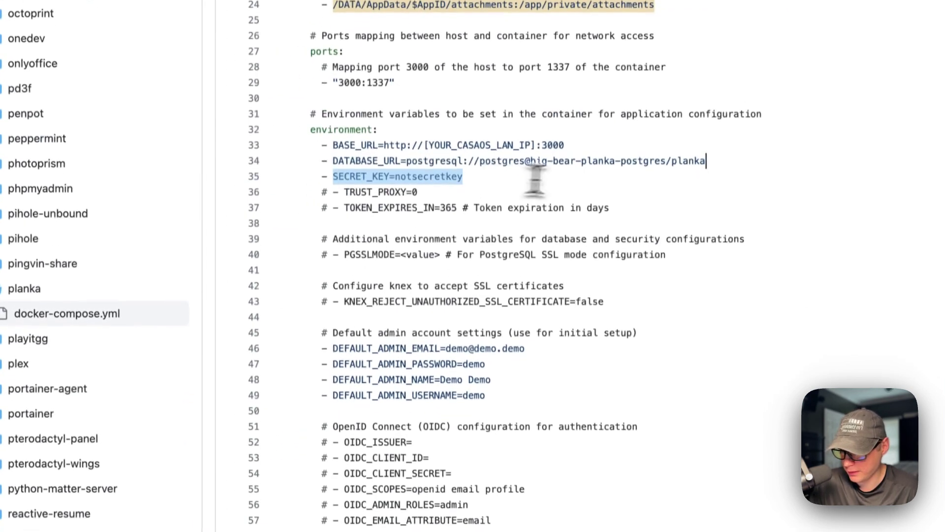
{"action": "left_click", "coordinate": [331, 264]}
{"action": "double_click", "coordinate": [429, 167]}
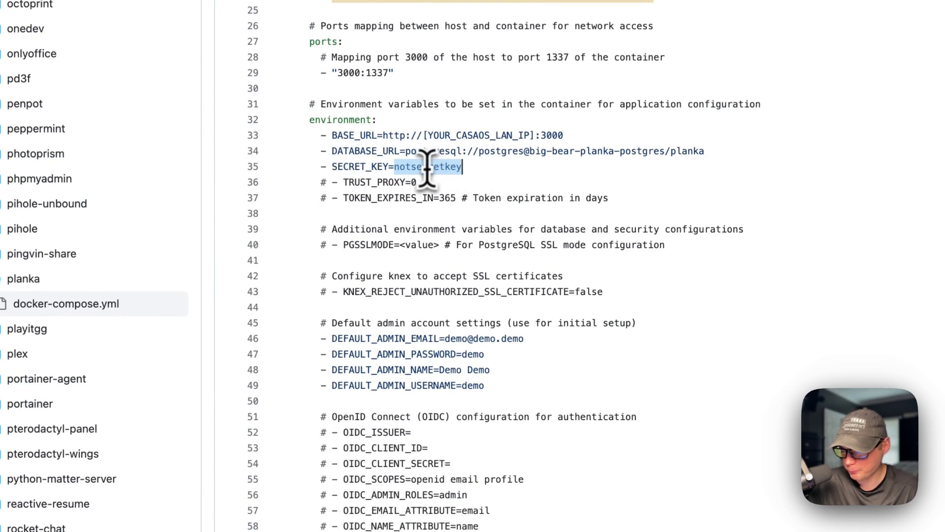
{"action": "left_click_drag", "start_coordinate": [321, 338], "coordinate": [492, 378]}
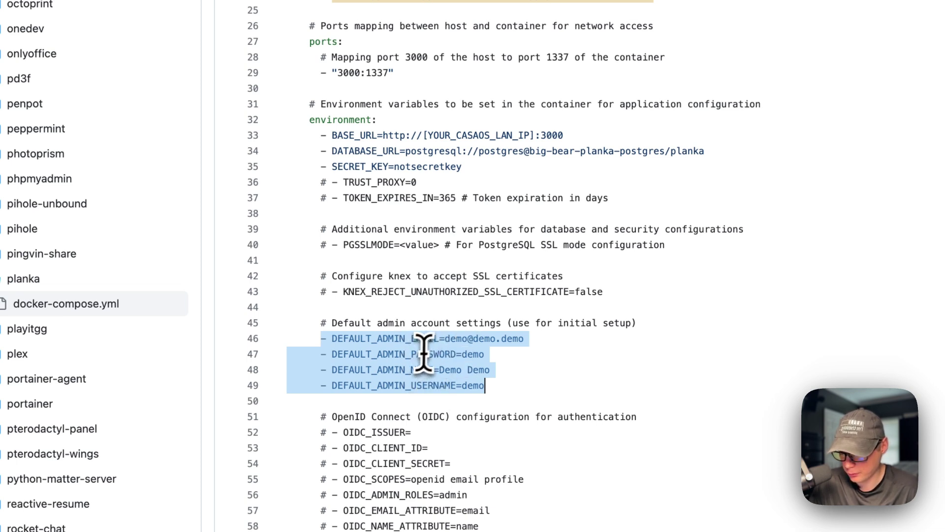
{"action": "scroll", "coordinate": [450, 331], "scroll_direction": "down", "scroll_amount": 8}
{"action": "scroll", "coordinate": [449, 331], "scroll_direction": "up", "scroll_amount": 4}
{"action": "scroll", "coordinate": [450, 327], "scroll_direction": "up", "scroll_amount": 5}
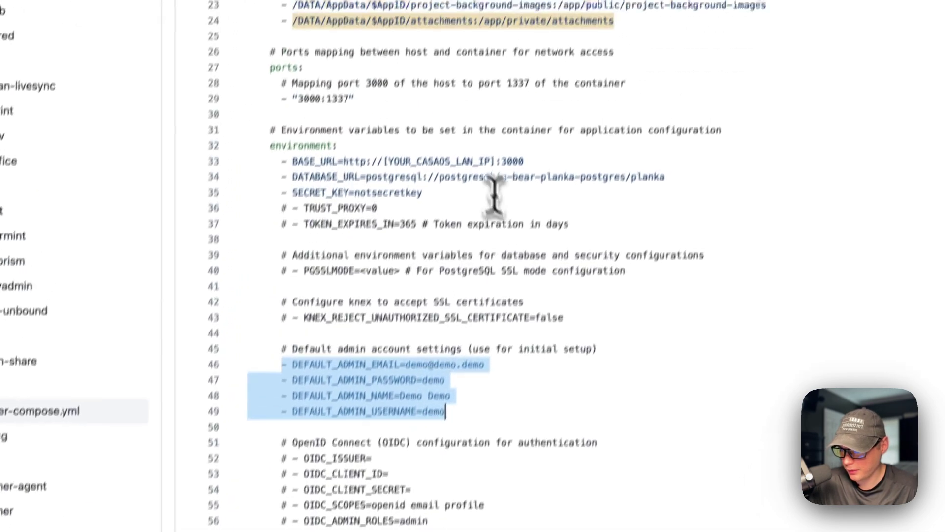
{"action": "scroll", "coordinate": [428, 280], "scroll_direction": "up", "scroll_amount": 3}
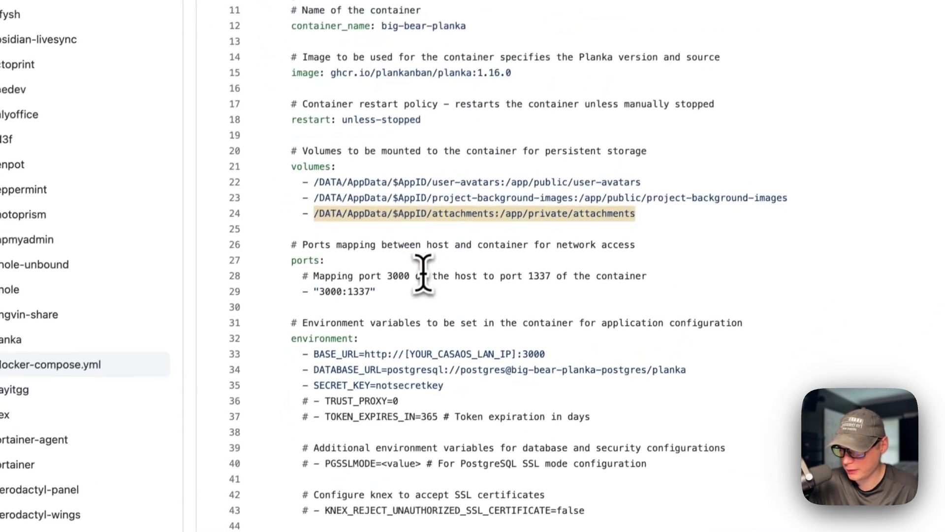
{"action": "scroll", "coordinate": [427, 265], "scroll_direction": "down", "scroll_amount": 6}
{"action": "scroll", "coordinate": [430, 265], "scroll_direction": "down", "scroll_amount": 15}
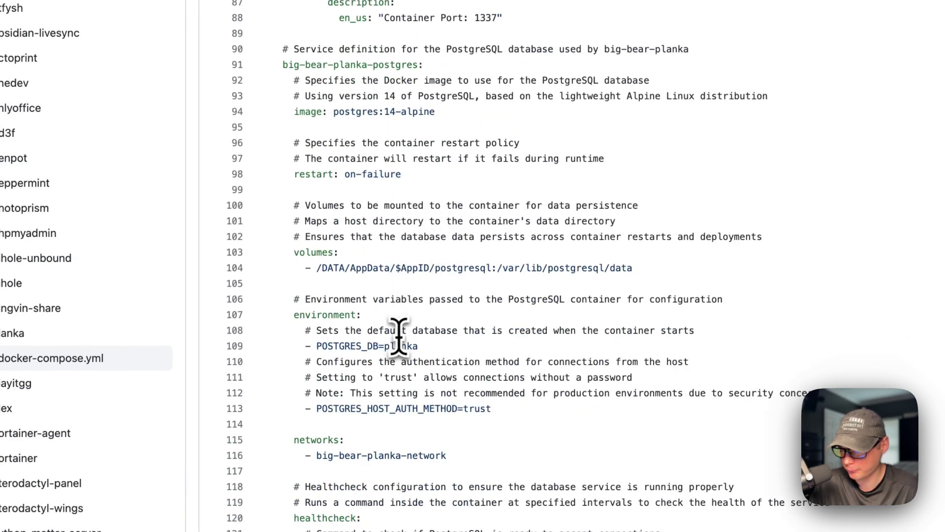
{"action": "scroll", "coordinate": [403, 335], "scroll_direction": "up", "scroll_amount": 20}
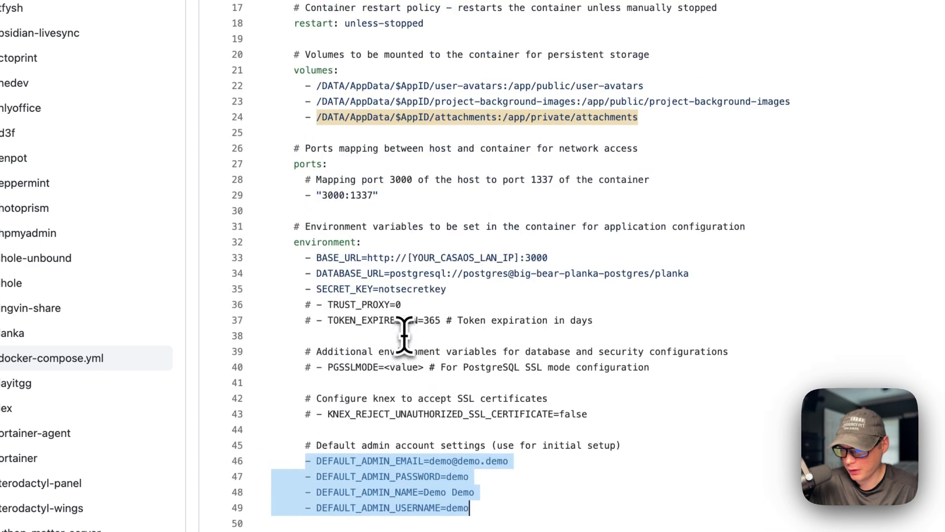
{"action": "scroll", "coordinate": [424, 335], "scroll_direction": "up", "scroll_amount": 1}
{"action": "left_click_drag", "start_coordinate": [333, 331], "coordinate": [689, 331]}
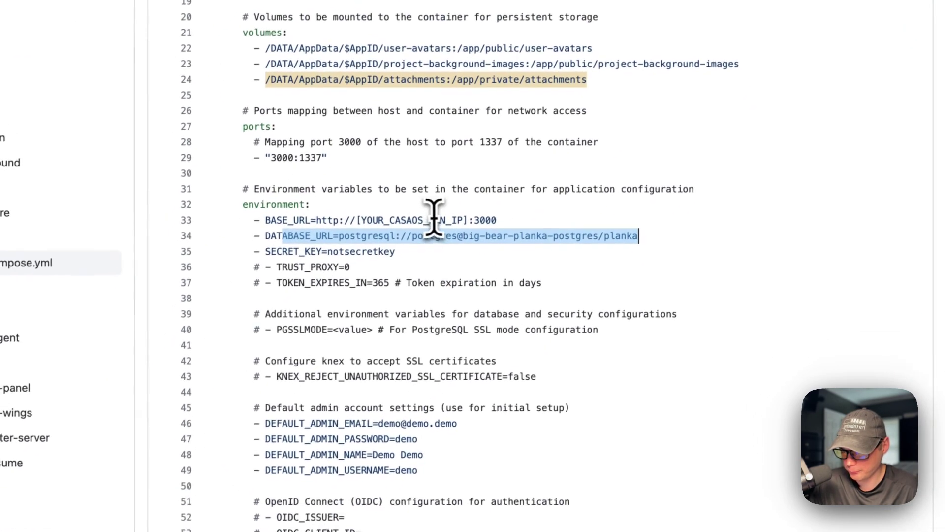
{"action": "left_click", "coordinate": [472, 236]}
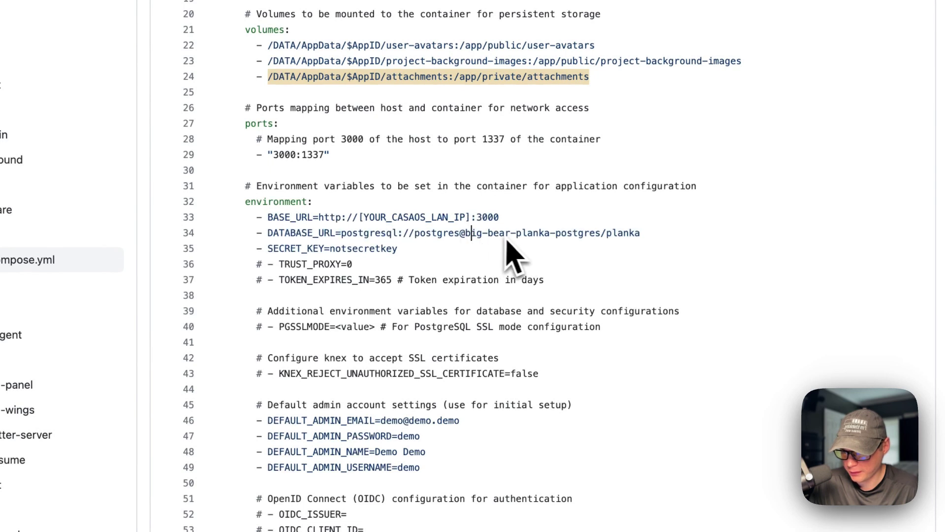
{"action": "left_click_drag", "start_coordinate": [472, 233], "coordinate": [601, 234]}
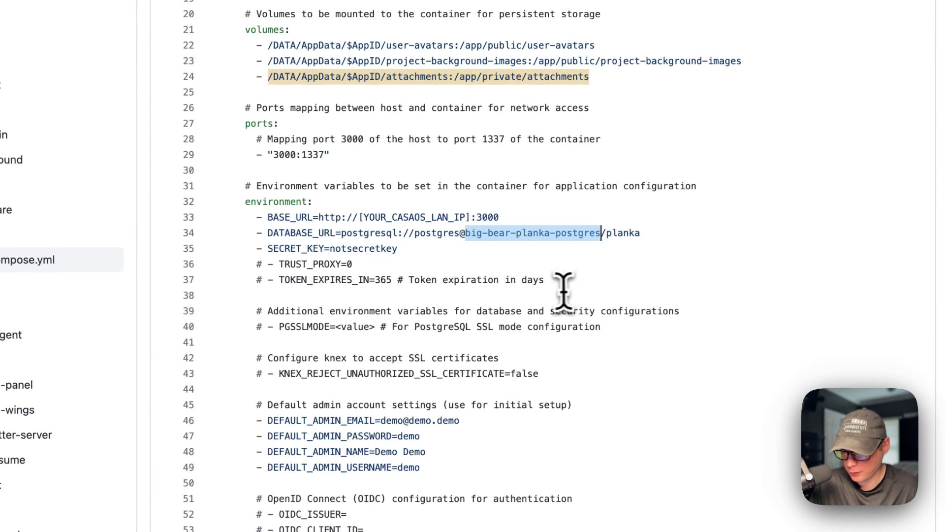
{"action": "scroll", "coordinate": [542, 274], "scroll_direction": "down", "scroll_amount": 5}
{"action": "scroll", "coordinate": [542, 272], "scroll_direction": "down", "scroll_amount": 8}
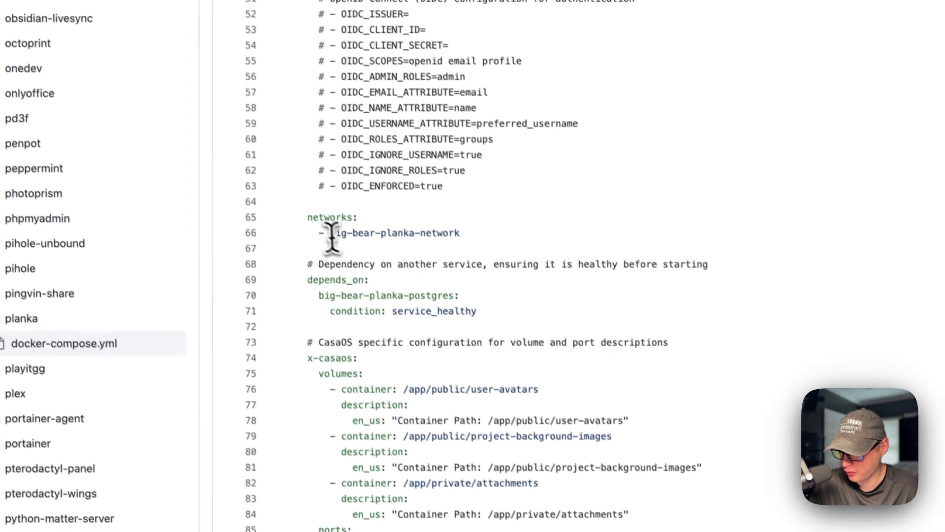
{"action": "left_click_drag", "start_coordinate": [251, 140], "coordinate": [404, 156]}
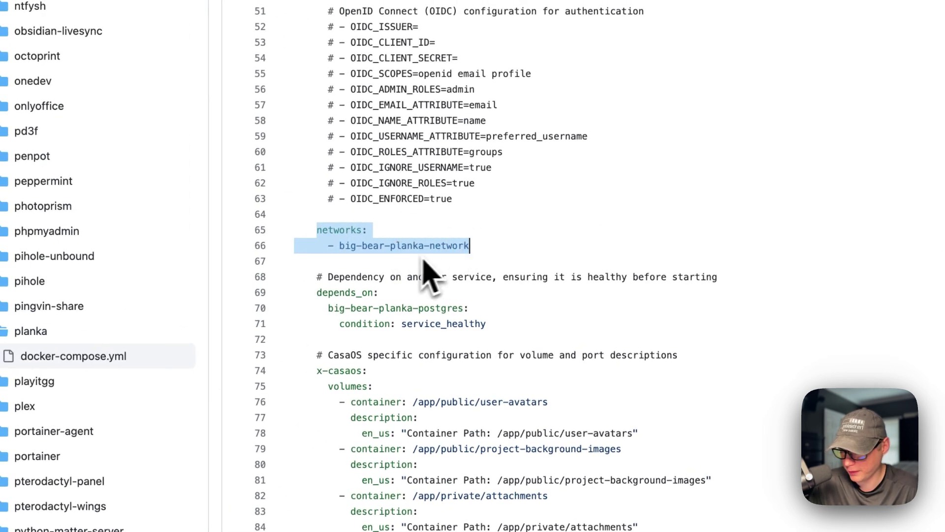
{"action": "scroll", "coordinate": [433, 265], "scroll_direction": "down", "scroll_amount": 3}
{"action": "key", "text": "Right"}
{"action": "left_click_drag", "start_coordinate": [317, 168], "coordinate": [520, 216]}
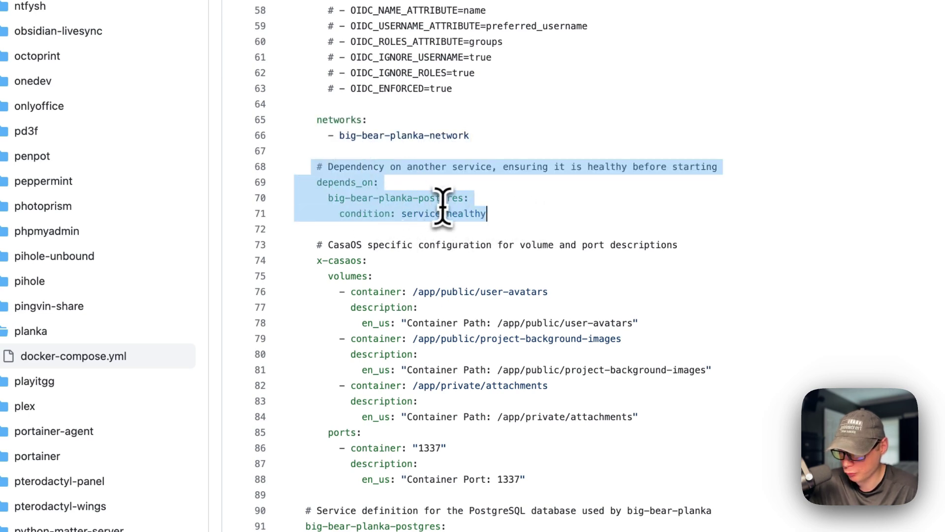
{"action": "scroll", "coordinate": [458, 209], "scroll_direction": "down", "scroll_amount": 2}
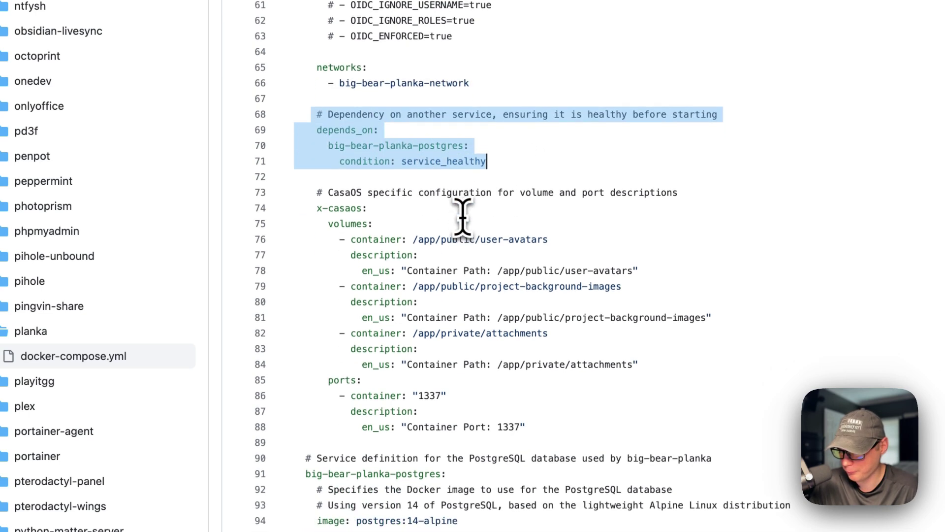
{"action": "key", "text": "Escape"}
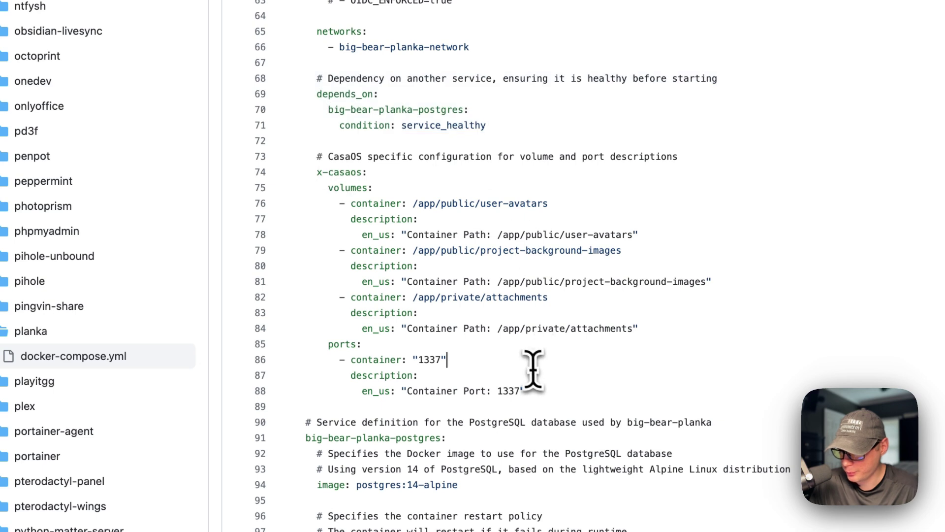
{"action": "left_click_drag", "start_coordinate": [317, 156], "coordinate": [527, 390]}
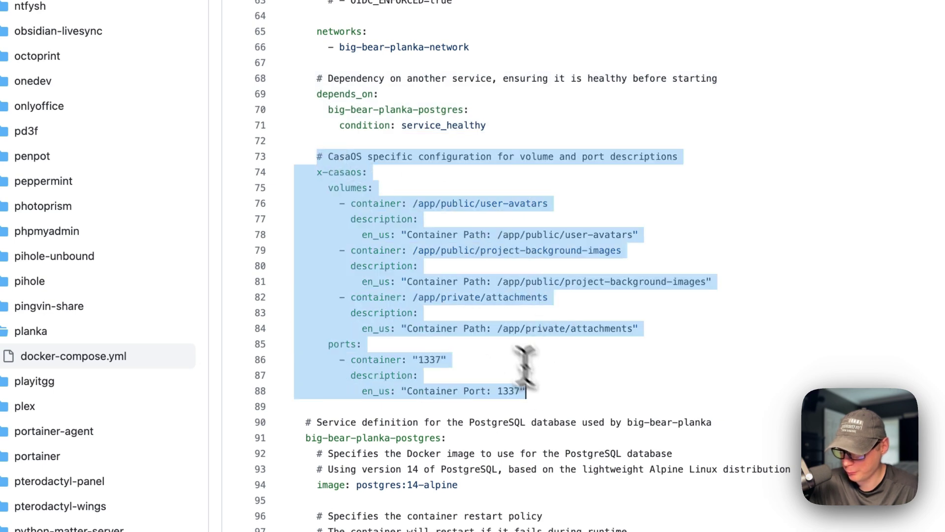
{"action": "scroll", "coordinate": [363, 344], "scroll_direction": "down", "scroll_amount": 6}
{"action": "left_click", "coordinate": [373, 199]}
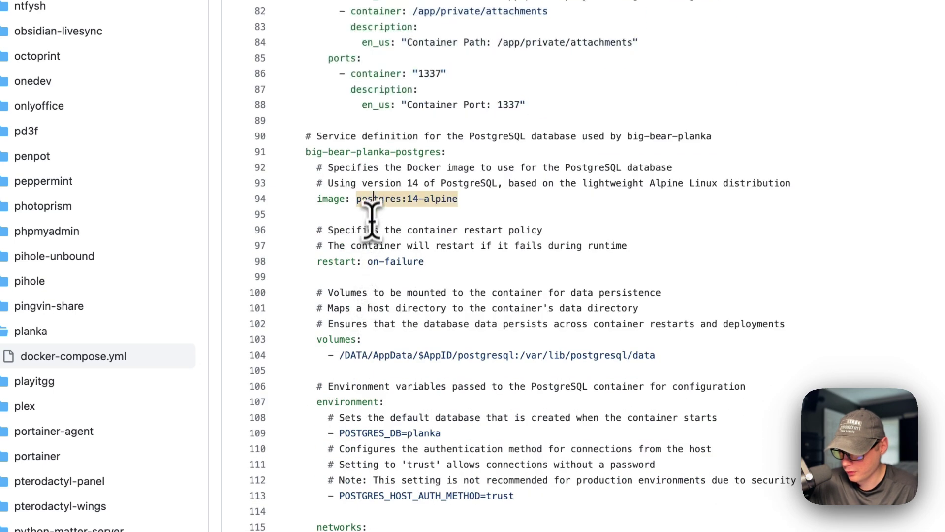
{"action": "left_click_drag", "start_coordinate": [305, 151], "coordinate": [447, 152]}
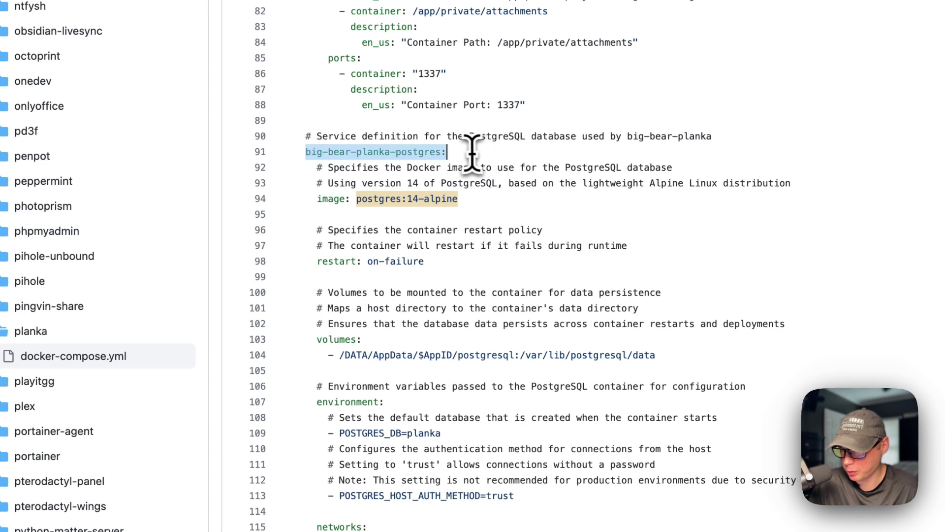
{"action": "scroll", "coordinate": [471, 152], "scroll_direction": "up", "scroll_amount": 20}
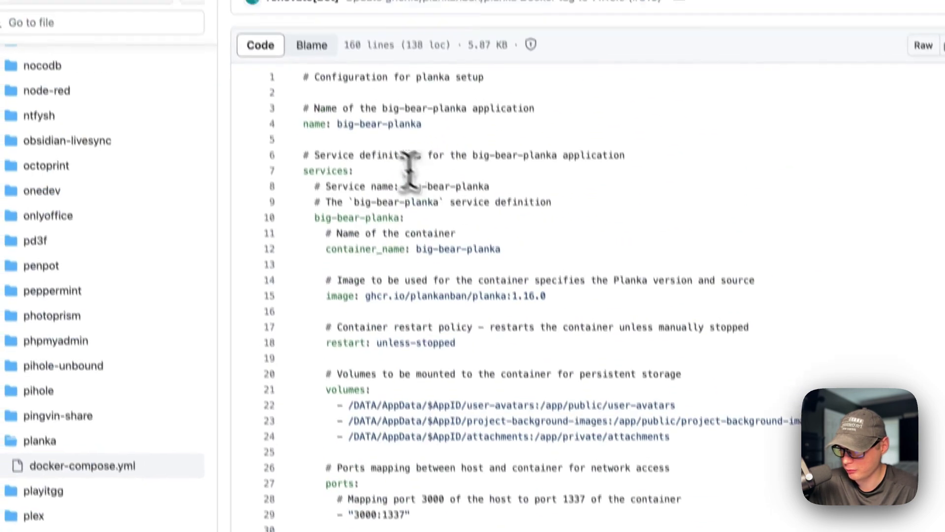
{"action": "scroll", "coordinate": [432, 353], "scroll_direction": "down", "scroll_amount": 15}
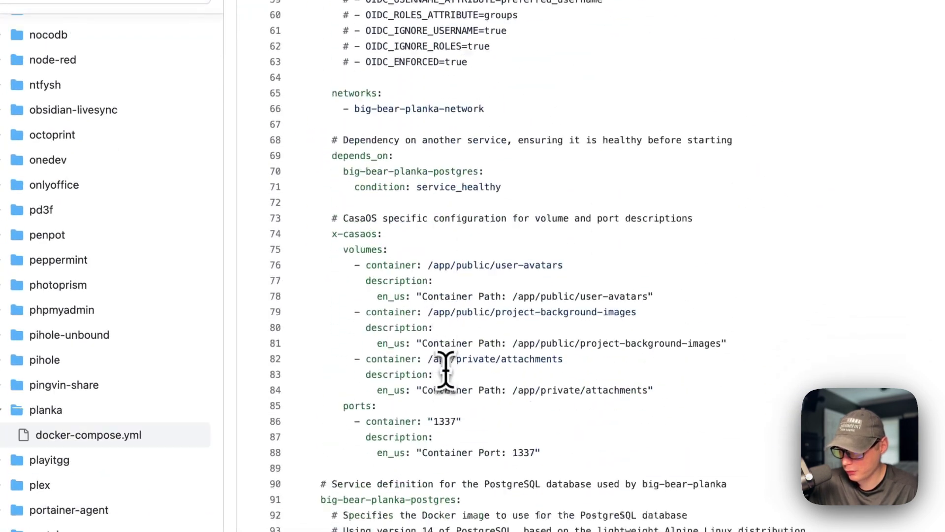
{"action": "scroll", "coordinate": [446, 369], "scroll_direction": "down", "scroll_amount": 5}
{"action": "left_click_drag", "start_coordinate": [331, 252], "coordinate": [389, 253]}
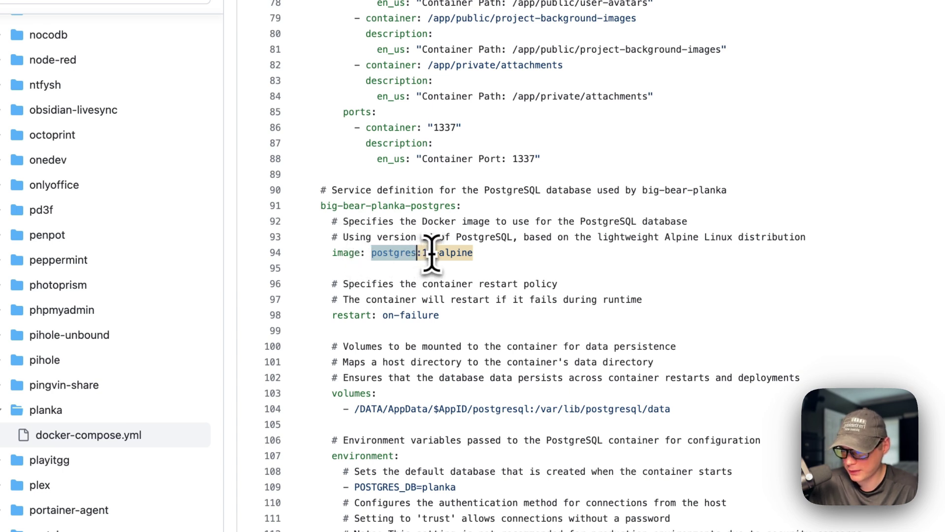
{"action": "left_click_drag", "start_coordinate": [421, 252], "coordinate": [536, 253]}
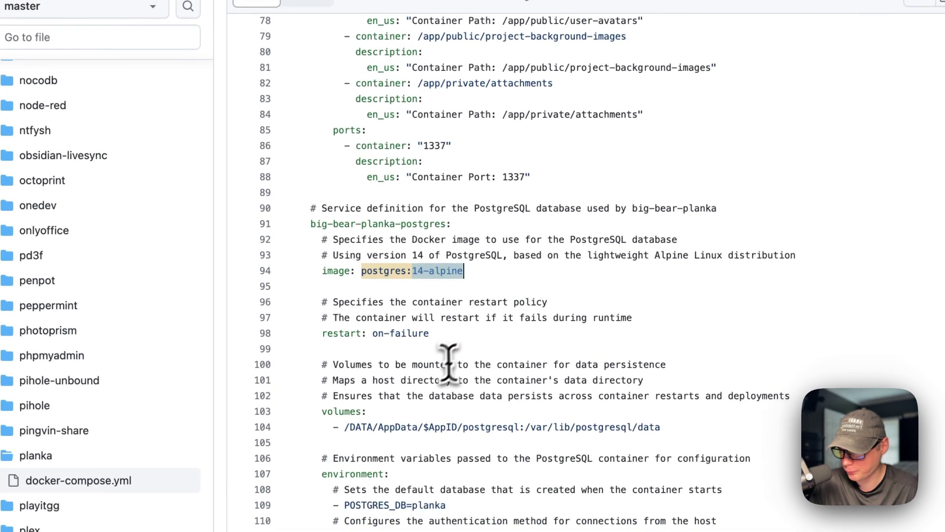
{"action": "scroll", "coordinate": [449, 364], "scroll_direction": "down", "scroll_amount": 3}
{"action": "left_click_drag", "start_coordinate": [324, 226], "coordinate": [484, 225]}
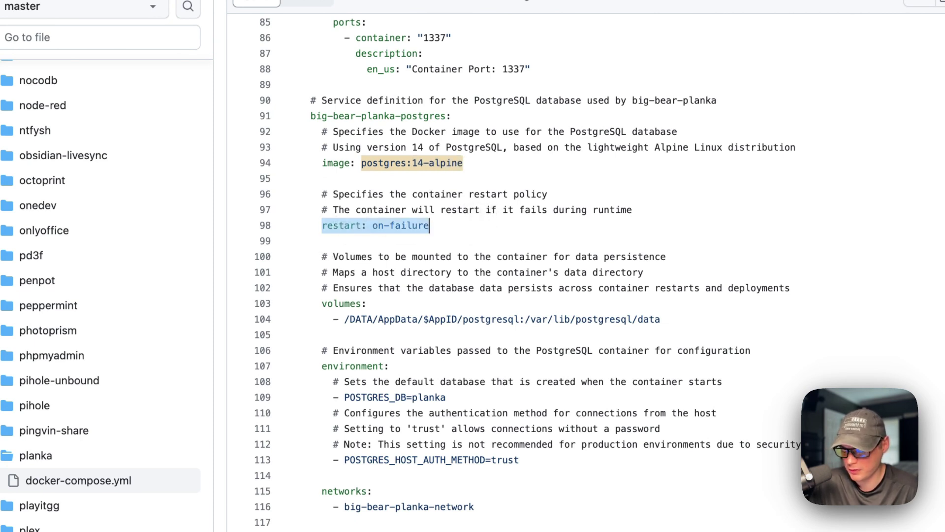
{"action": "scroll", "coordinate": [492, 296], "scroll_direction": "down", "scroll_amount": 3}
{"action": "left_click_drag", "start_coordinate": [322, 142], "coordinate": [644, 159]}
{"action": "left_click_drag", "start_coordinate": [603, 247], "coordinate": [626, 301]}
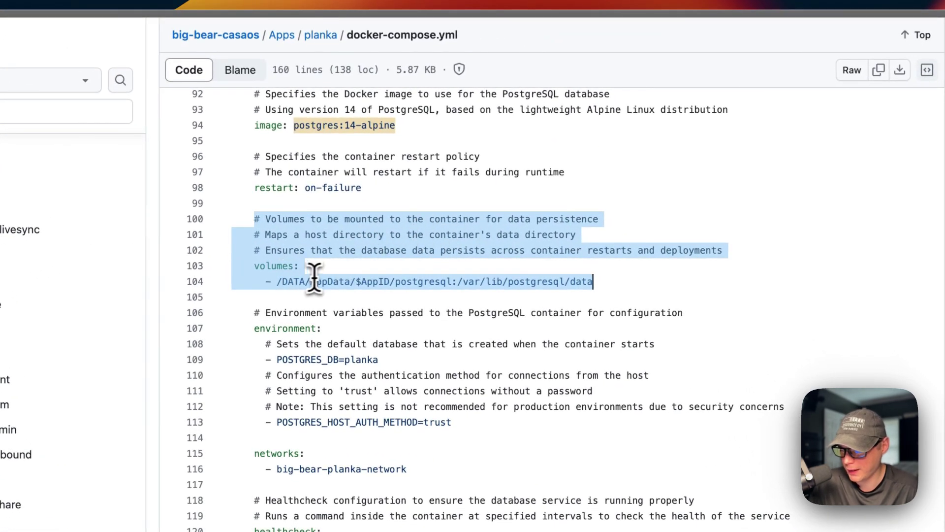
{"action": "double_click", "coordinate": [331, 281]}
{"action": "double_click", "coordinate": [368, 281]}
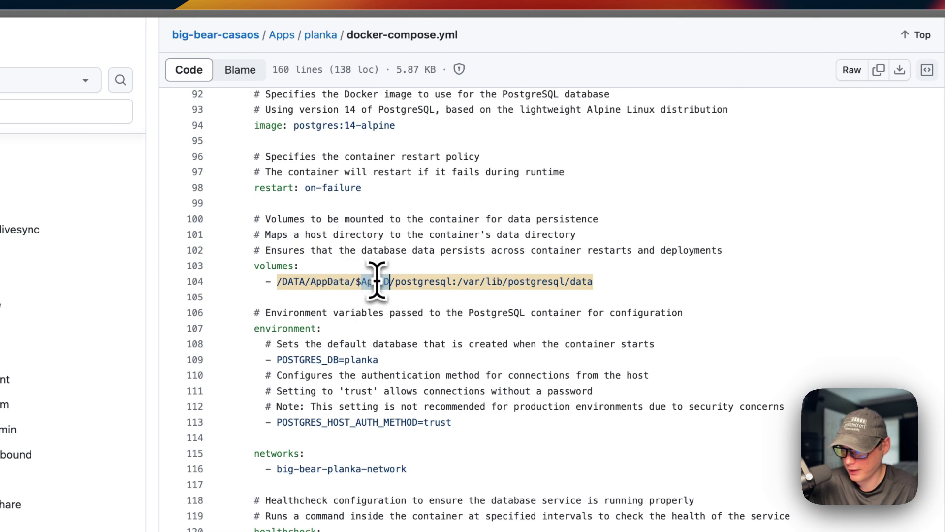
{"action": "double_click", "coordinate": [412, 281]}
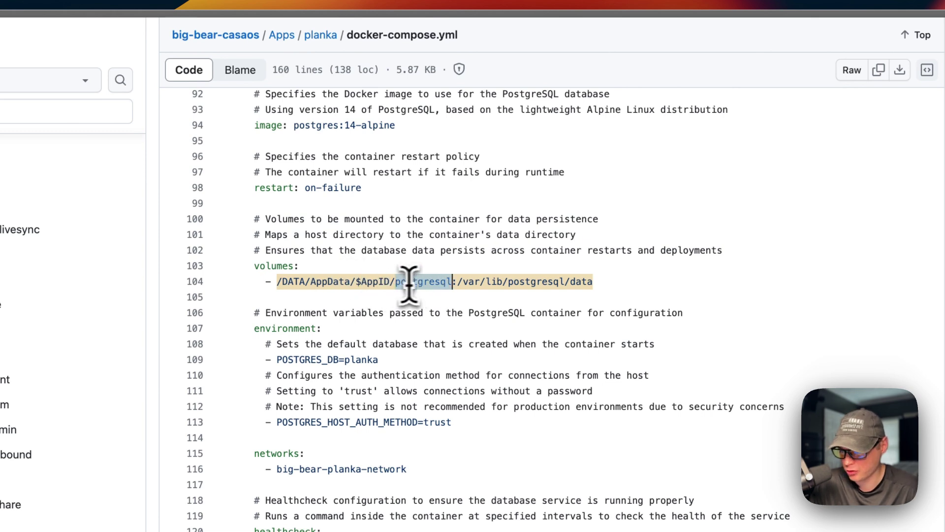
{"action": "left_click_drag", "start_coordinate": [277, 281], "coordinate": [630, 281]}
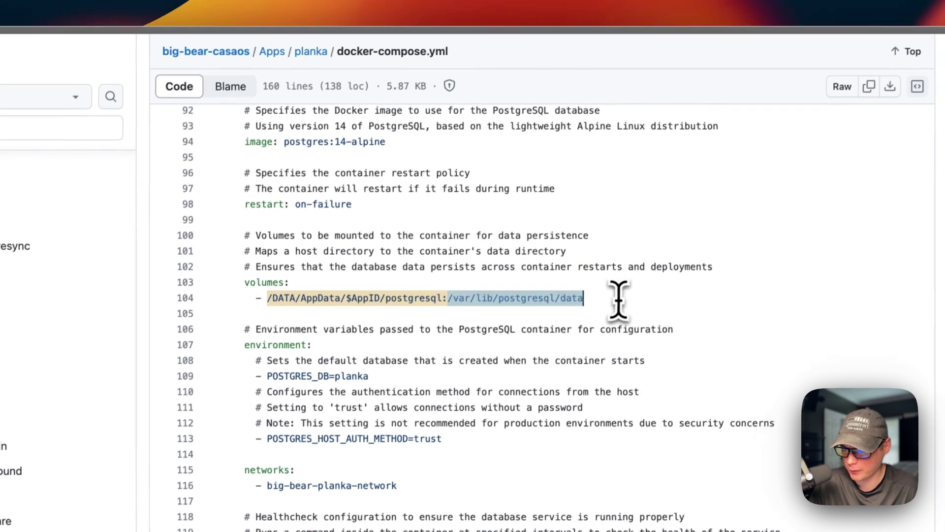
{"action": "double_click", "coordinate": [526, 302]}
{"action": "scroll", "coordinate": [526, 303], "scroll_direction": "down", "scroll_amount": 1}
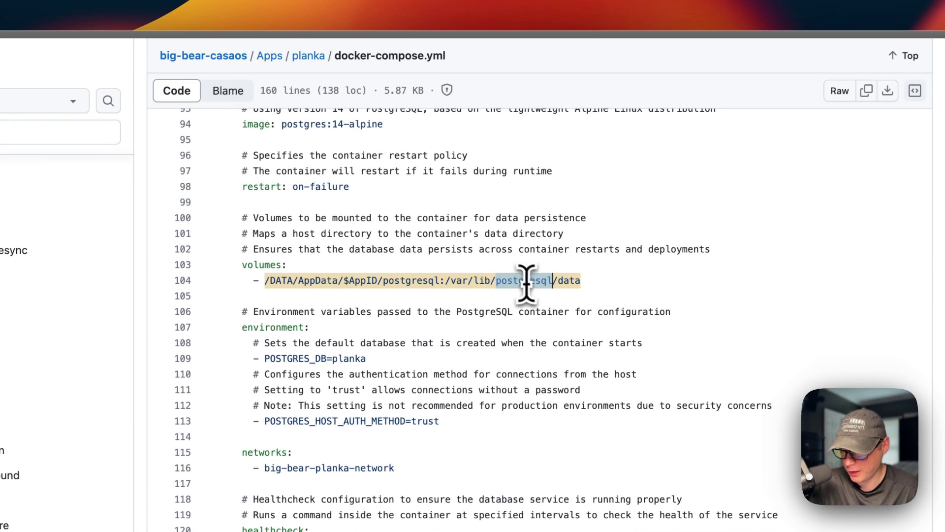
{"action": "scroll", "coordinate": [511, 279], "scroll_direction": "down", "scroll_amount": 5}
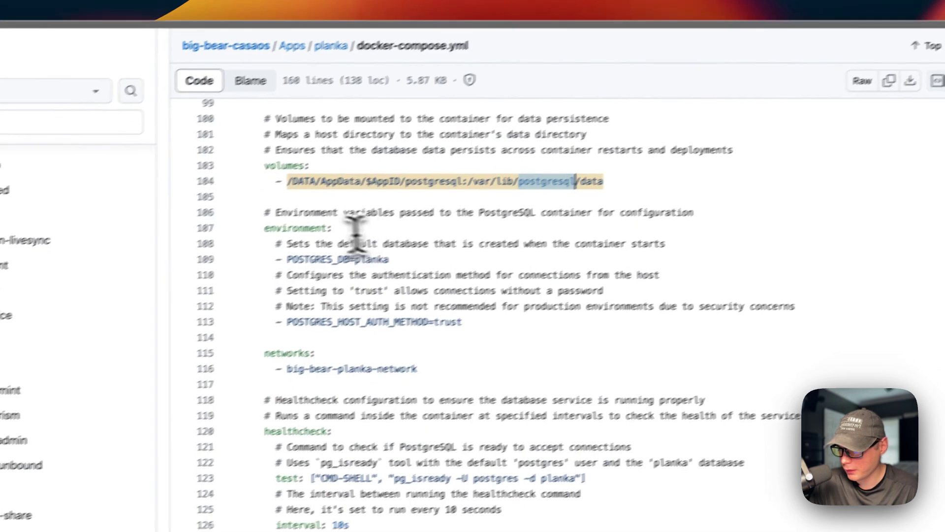
{"action": "left_click_drag", "start_coordinate": [237, 224], "coordinate": [474, 347]}
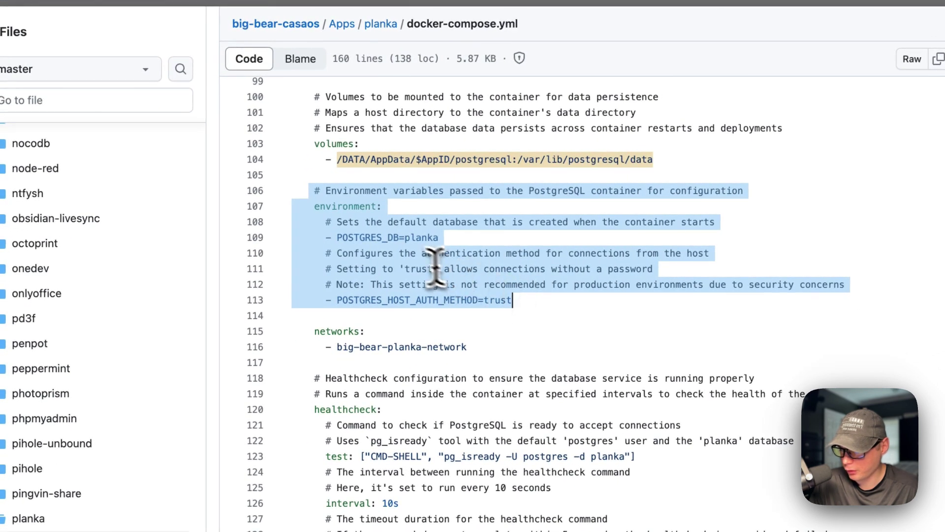
{"action": "left_click", "coordinate": [378, 241]}
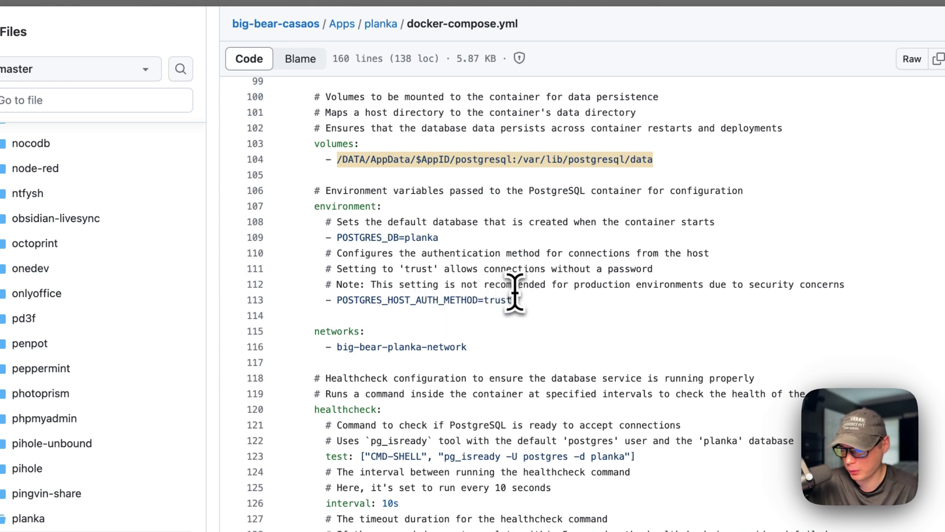
{"action": "scroll", "coordinate": [515, 293], "scroll_direction": "up", "scroll_amount": 2}
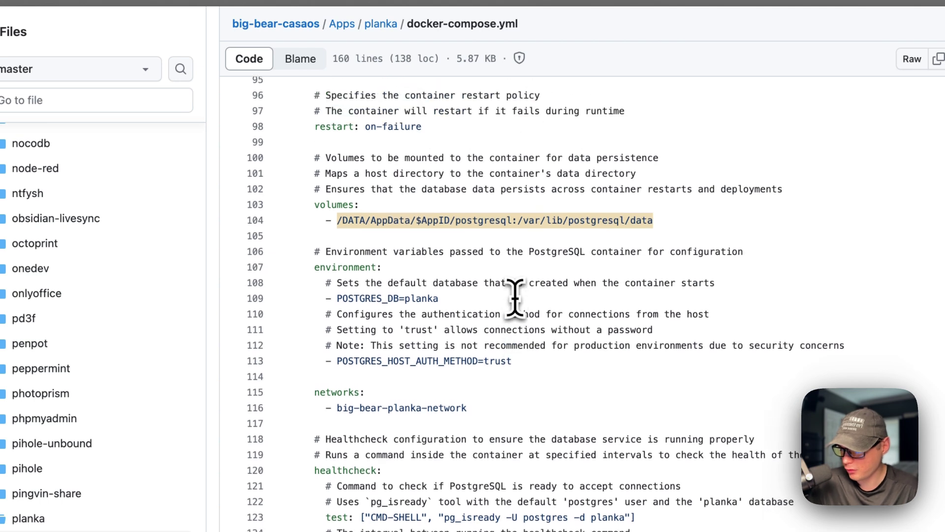
{"action": "scroll", "coordinate": [514, 298], "scroll_direction": "down", "scroll_amount": 3}
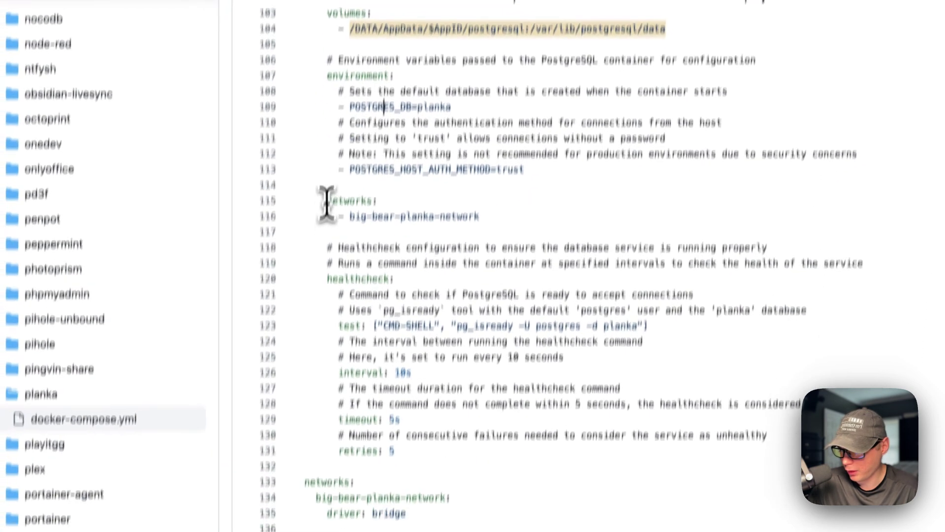
{"action": "left_click_drag", "start_coordinate": [314, 325], "coordinate": [467, 340]}
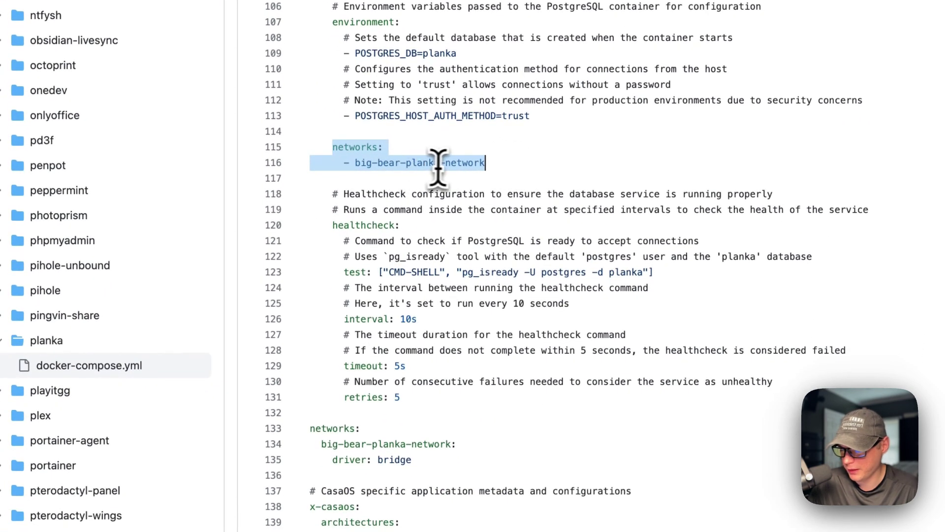
{"action": "left_click_drag", "start_coordinate": [310, 428], "coordinate": [409, 460]}
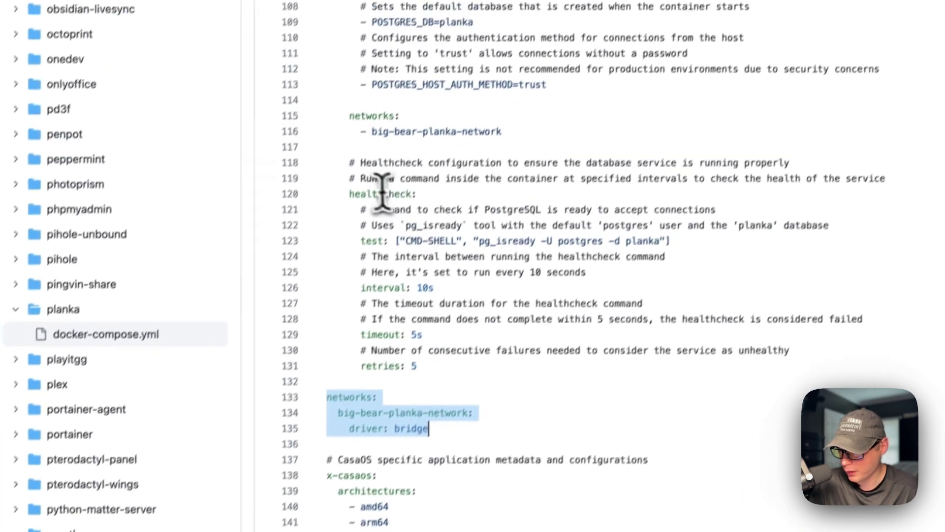
{"action": "left_click_drag", "start_coordinate": [377, 123], "coordinate": [453, 283]}
{"action": "left_click_drag", "start_coordinate": [410, 347], "coordinate": [409, 386]}
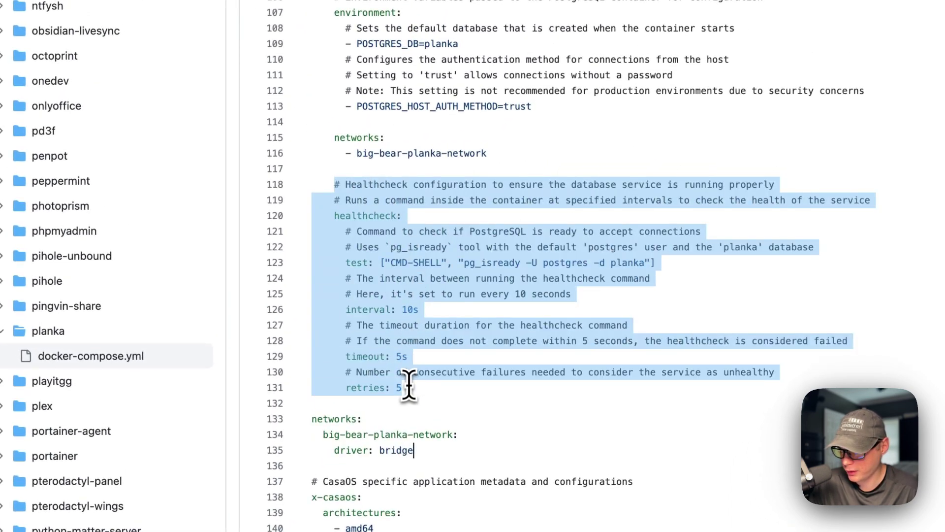
{"action": "left_click", "coordinate": [426, 294]}
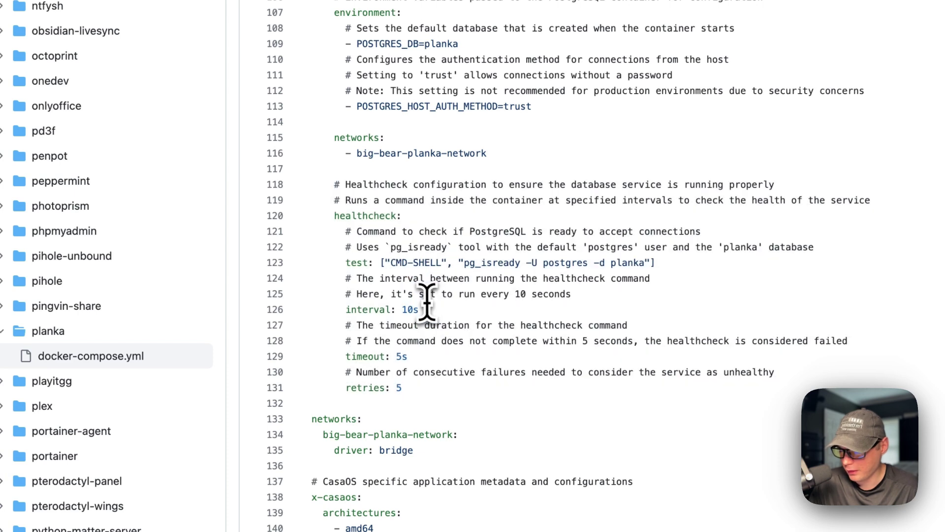
{"action": "scroll", "coordinate": [421, 295], "scroll_direction": "up", "scroll_amount": 3}
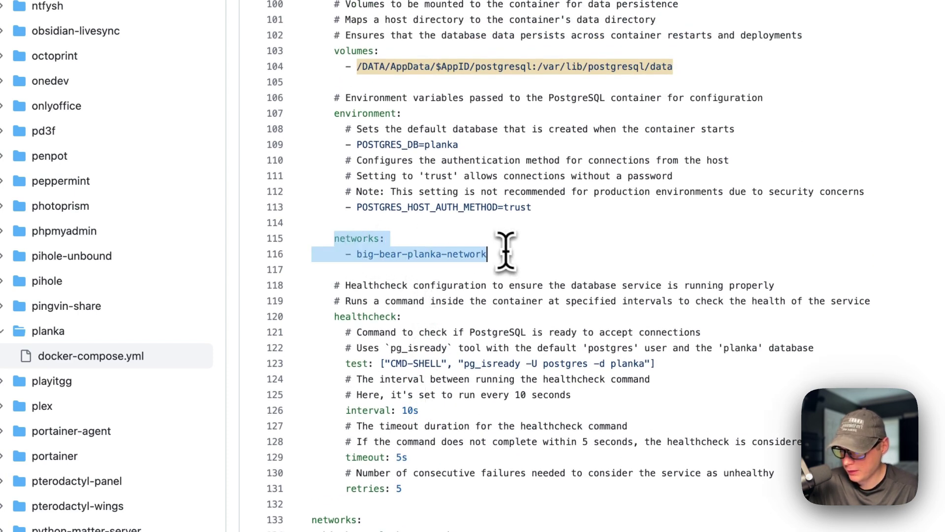
{"action": "scroll", "coordinate": [506, 251], "scroll_direction": "up", "scroll_amount": 15}
{"action": "scroll", "coordinate": [437, 223], "scroll_direction": "up", "scroll_amount": 4}
{"action": "scroll", "coordinate": [432, 211], "scroll_direction": "down", "scroll_amount": 5}
{"action": "scroll", "coordinate": [432, 211], "scroll_direction": "down", "scroll_amount": 5}
{"action": "left_click_drag", "start_coordinate": [372, 311], "coordinate": [582, 329]}
{"action": "scroll", "coordinate": [505, 254], "scroll_direction": "up", "scroll_amount": 10}
{"action": "scroll", "coordinate": [363, 375], "scroll_direction": "down", "scroll_amount": 12}
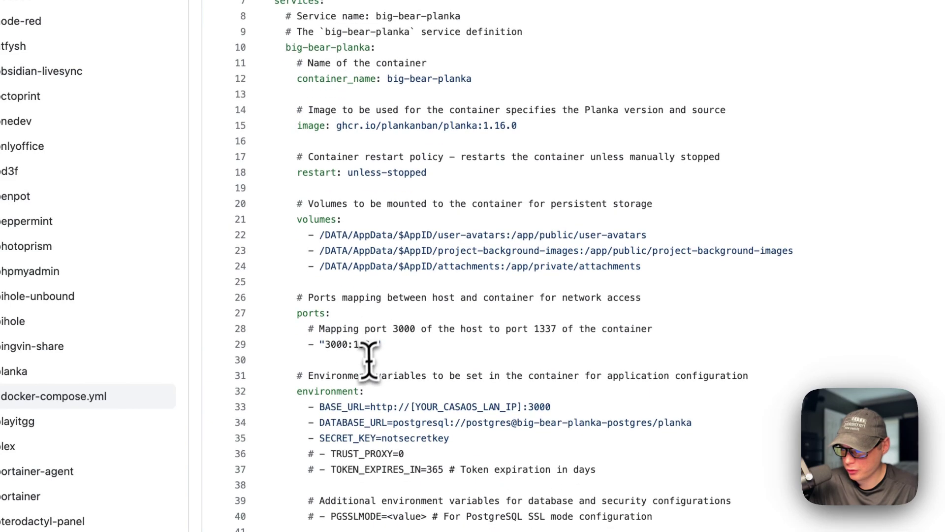
{"action": "scroll", "coordinate": [362, 373], "scroll_direction": "up", "scroll_amount": 10}
{"action": "scroll", "coordinate": [424, 273], "scroll_direction": "up", "scroll_amount": 1}
{"action": "scroll", "coordinate": [377, 273], "scroll_direction": "down", "scroll_amount": 14}
{"action": "scroll", "coordinate": [355, 350], "scroll_direction": "down", "scroll_amount": 14}
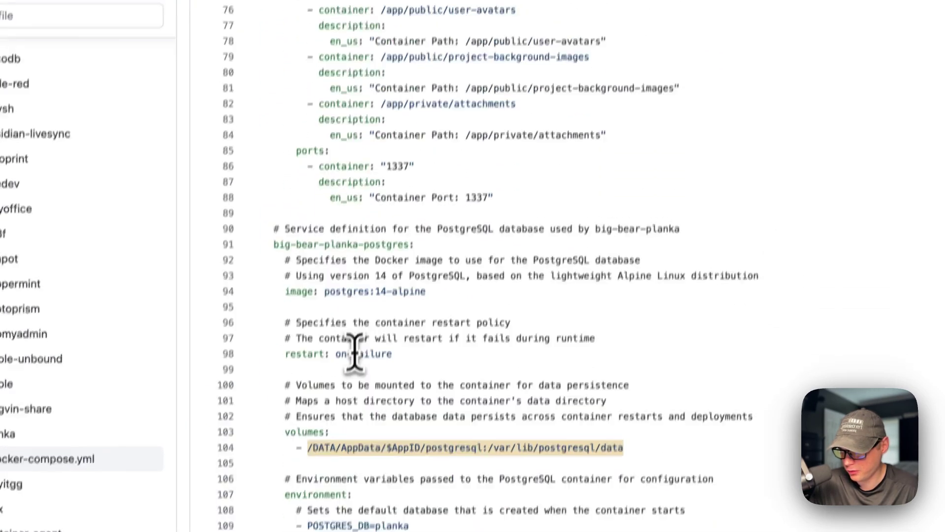
{"action": "scroll", "coordinate": [412, 331], "scroll_direction": "down", "scroll_amount": 3}
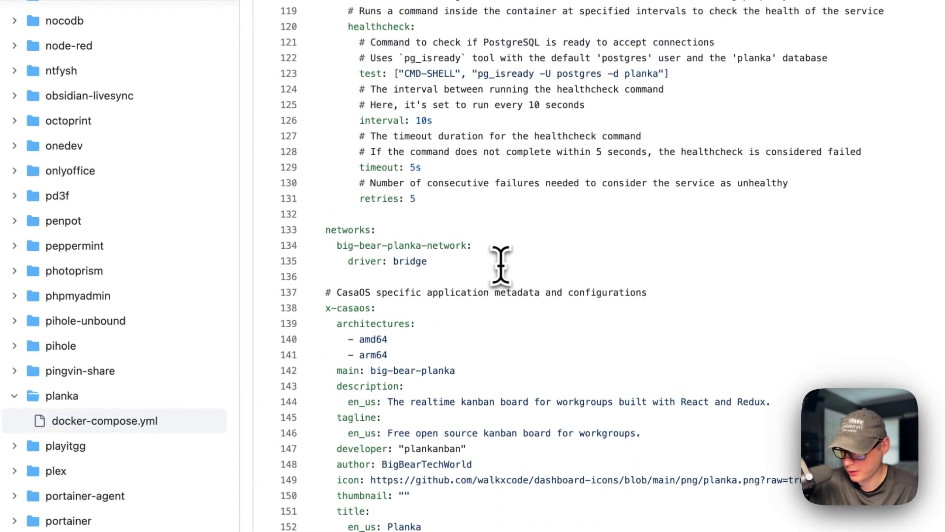
{"action": "left_click_drag", "start_coordinate": [324, 184], "coordinate": [413, 407]}
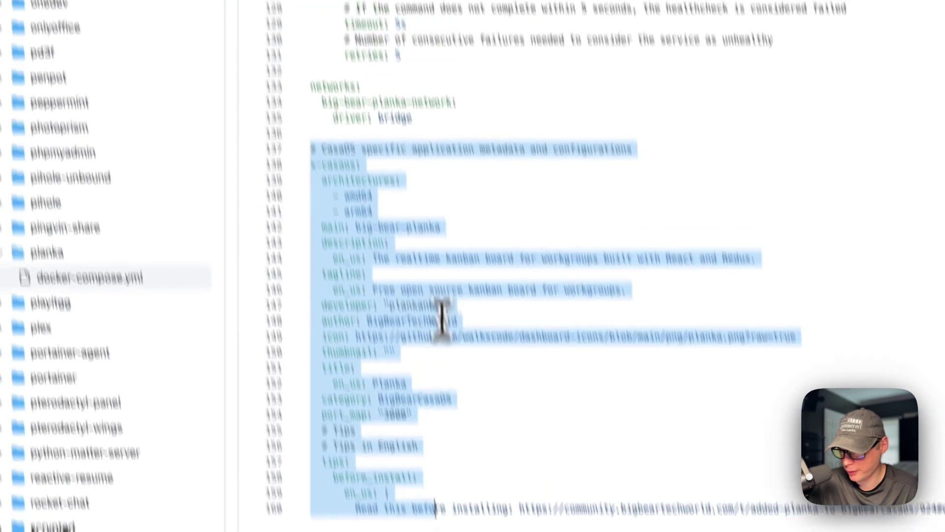
{"action": "left_click", "coordinate": [420, 139]}
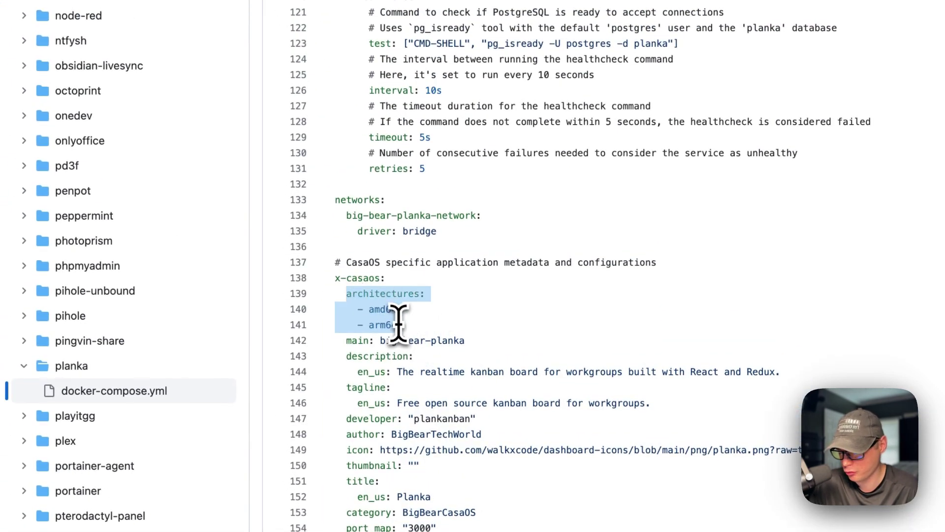
{"action": "scroll", "coordinate": [399, 320], "scroll_direction": "up", "scroll_amount": 20}
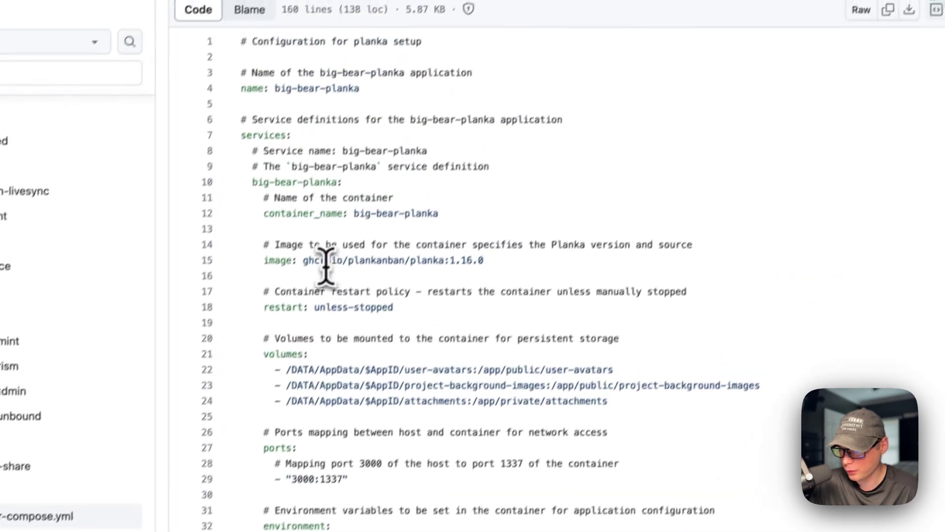
{"action": "left_click_drag", "start_coordinate": [302, 261], "coordinate": [768, 261]}
{"action": "scroll", "coordinate": [492, 266], "scroll_direction": "down", "scroll_amount": 20}
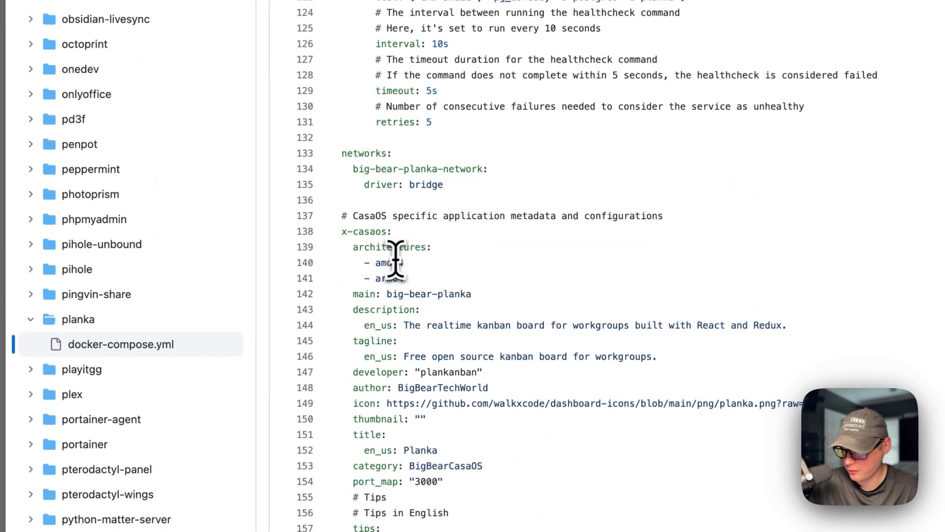
{"action": "left_click_drag", "start_coordinate": [352, 293], "coordinate": [472, 294]}
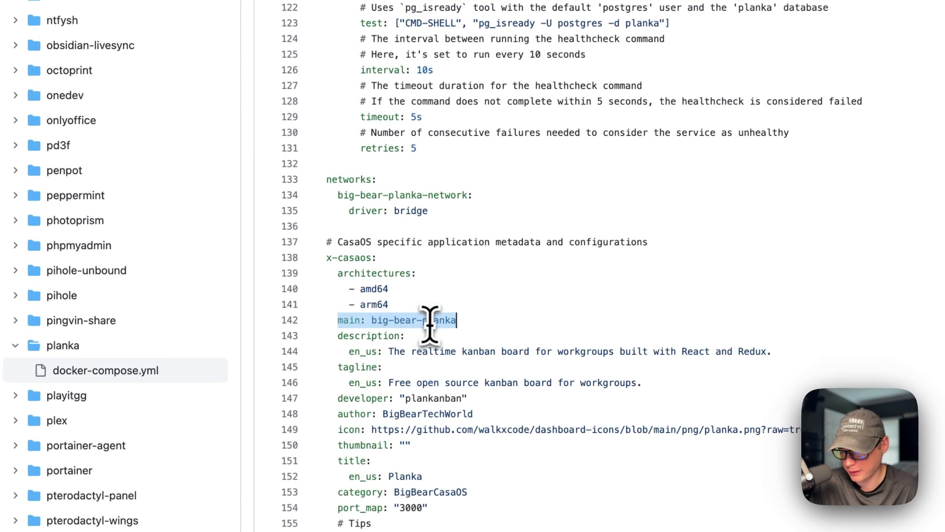
{"action": "scroll", "coordinate": [430, 325], "scroll_direction": "up", "scroll_amount": 20}
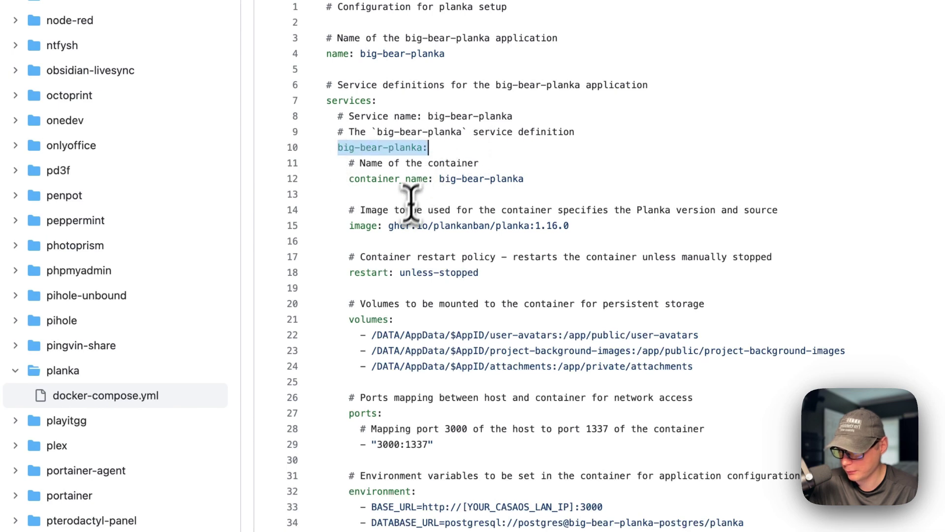
{"action": "scroll", "coordinate": [410, 202], "scroll_direction": "down", "scroll_amount": 20}
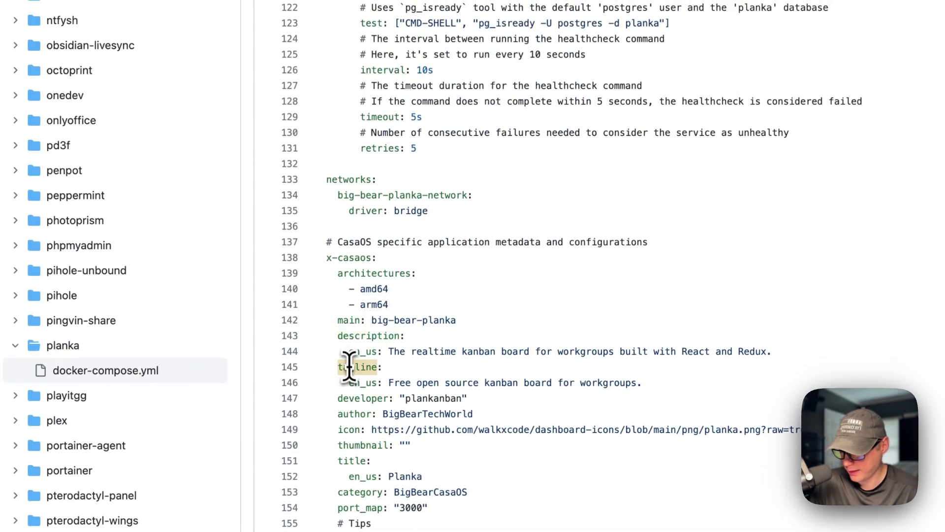
{"action": "left_click", "coordinate": [357, 397]}
{"action": "left_click", "coordinate": [353, 414]}
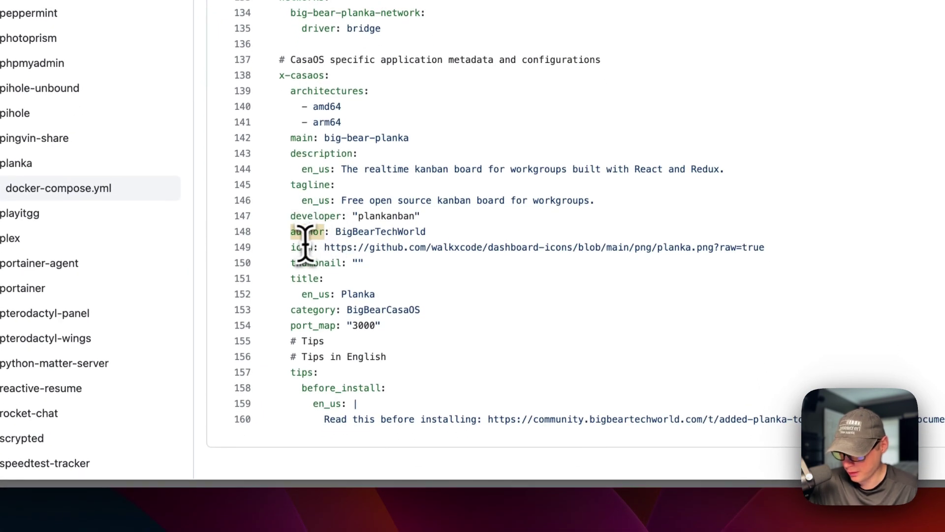
{"action": "left_click_drag", "start_coordinate": [291, 247], "coordinate": [584, 248]}
{"action": "key", "text": "Right"}
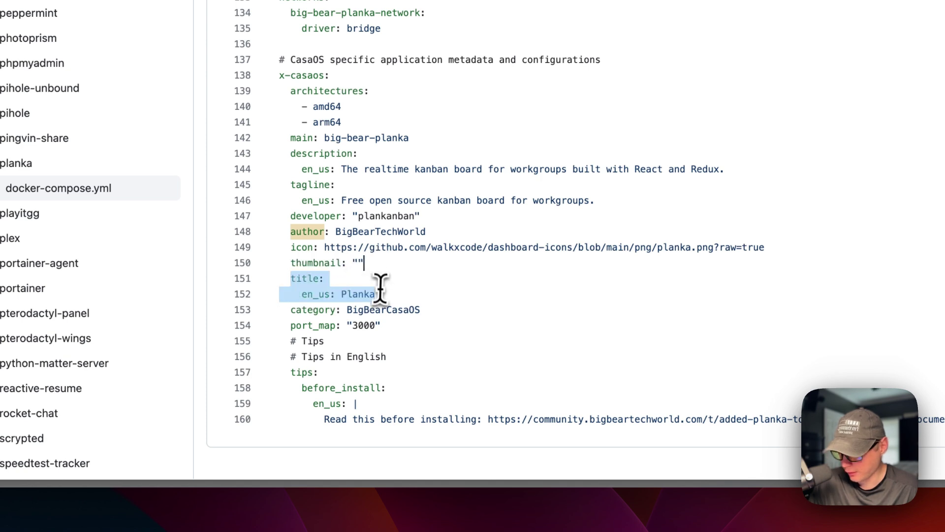
{"action": "left_click", "coordinate": [305, 309]}
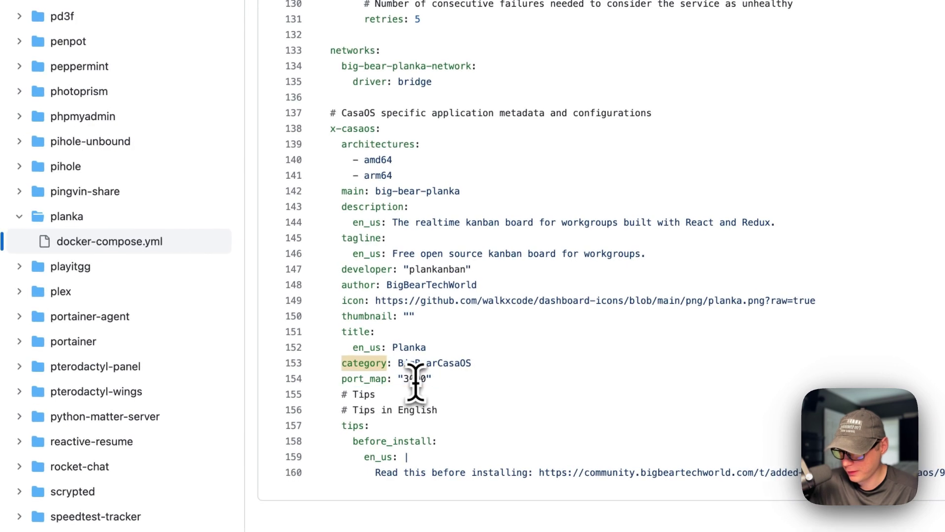
{"action": "scroll", "coordinate": [415, 379], "scroll_direction": "up", "scroll_amount": 20}
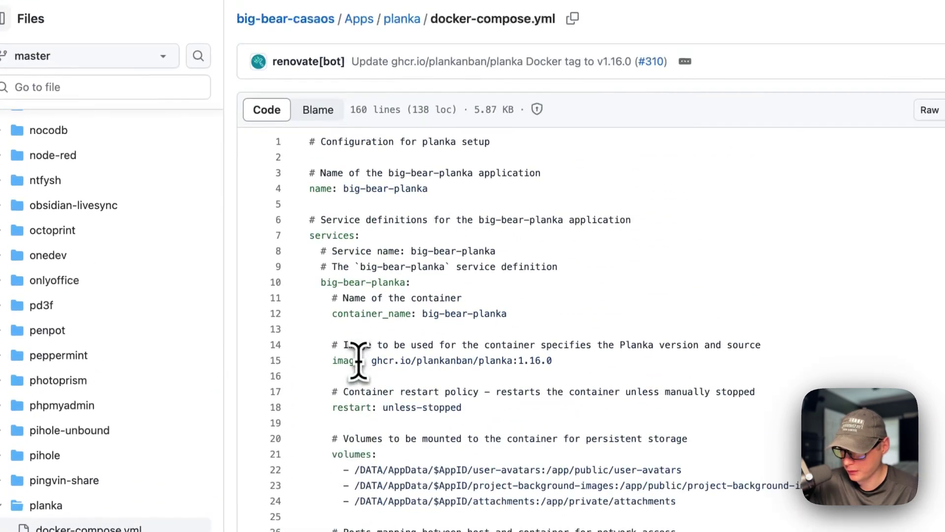
{"action": "scroll", "coordinate": [408, 285], "scroll_direction": "down", "scroll_amount": 5}
{"action": "double_click", "coordinate": [404, 198]}
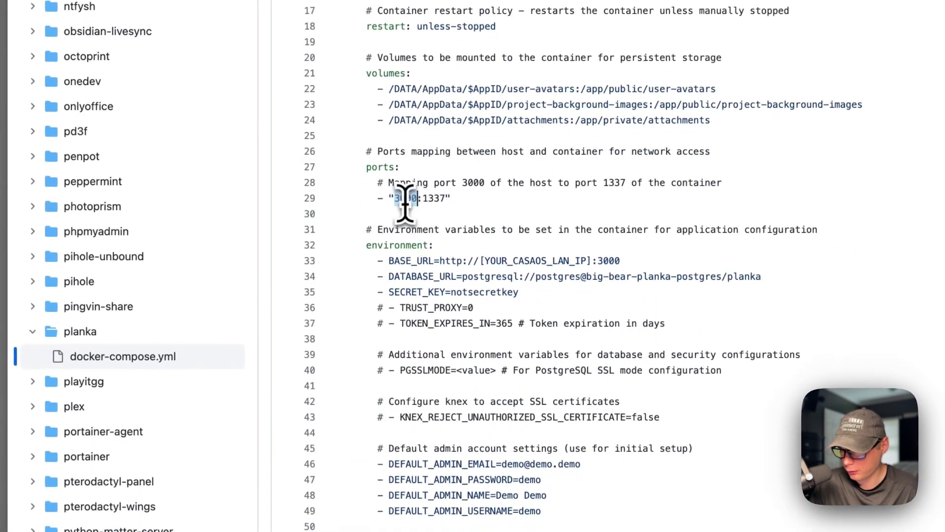
{"action": "scroll", "coordinate": [405, 200], "scroll_direction": "down", "scroll_amount": 20}
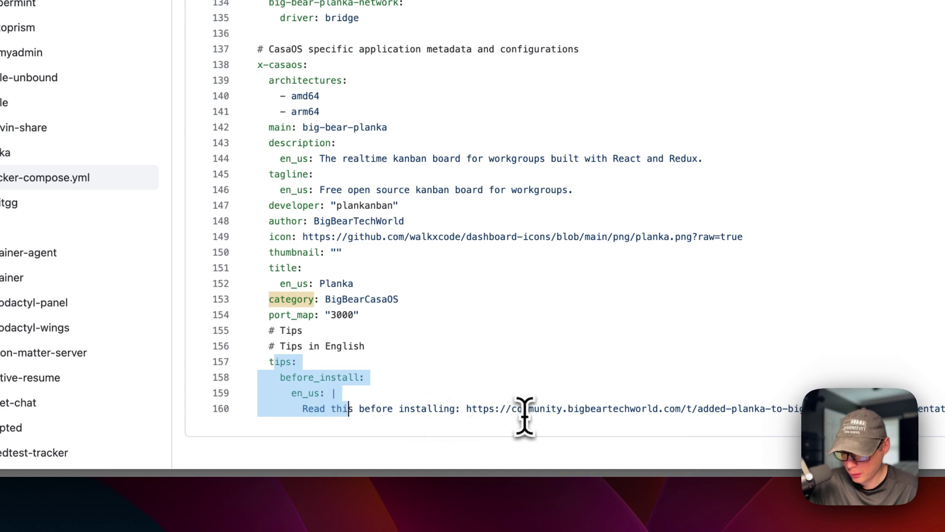
{"action": "left_click_drag", "start_coordinate": [468, 408], "coordinate": [798, 409]}
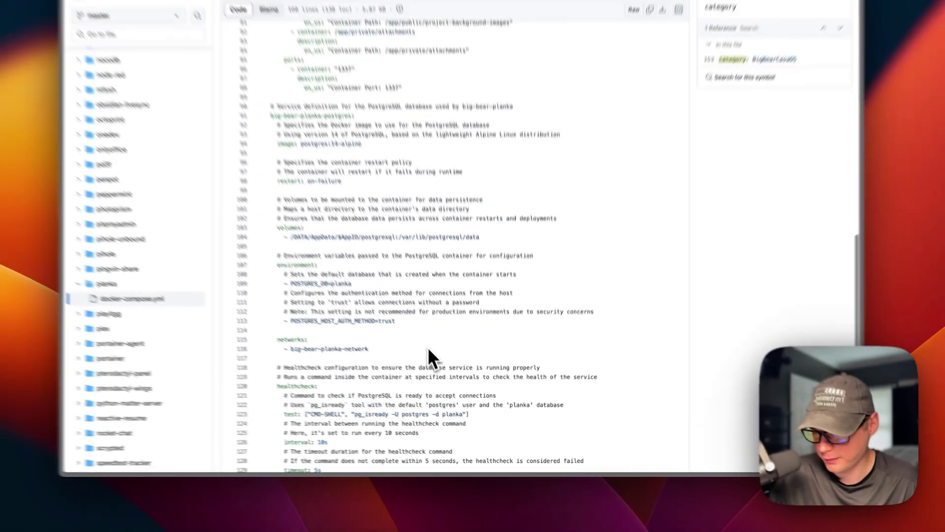
{"action": "scroll", "coordinate": [442, 367], "scroll_direction": "up", "scroll_amount": 15}
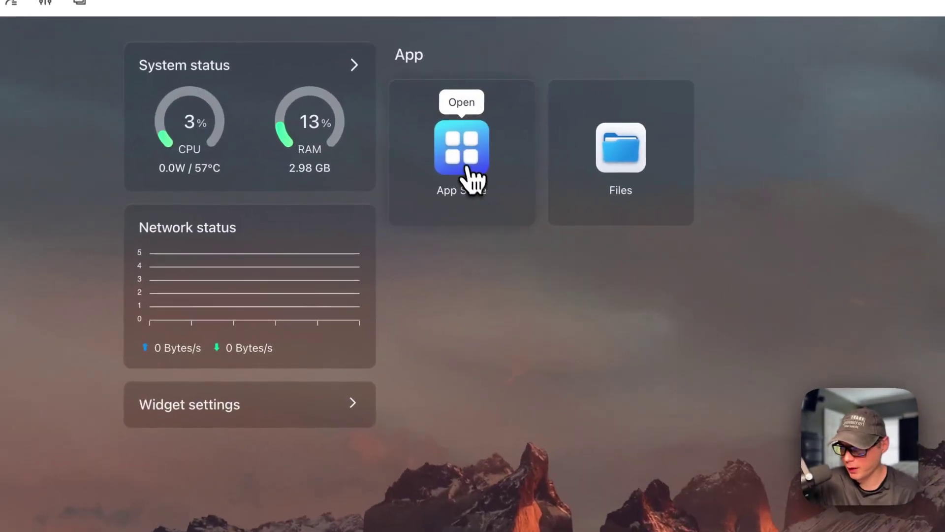
Search the store for 'plank', open the BigBearCasaOS Planka card, and start installing it.
{"action": "left_click", "coordinate": [467, 170]}
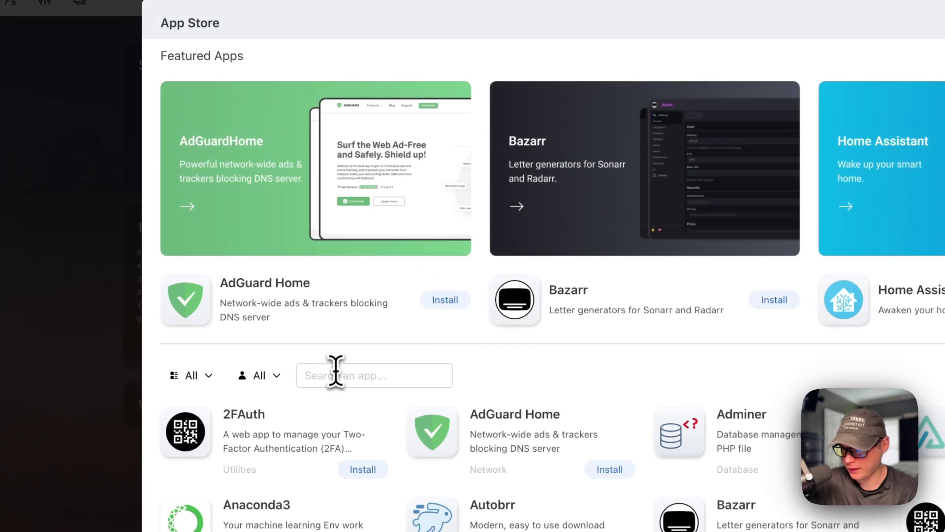
{"action": "left_click", "coordinate": [333, 375]}
{"action": "type", "text": "plank"}
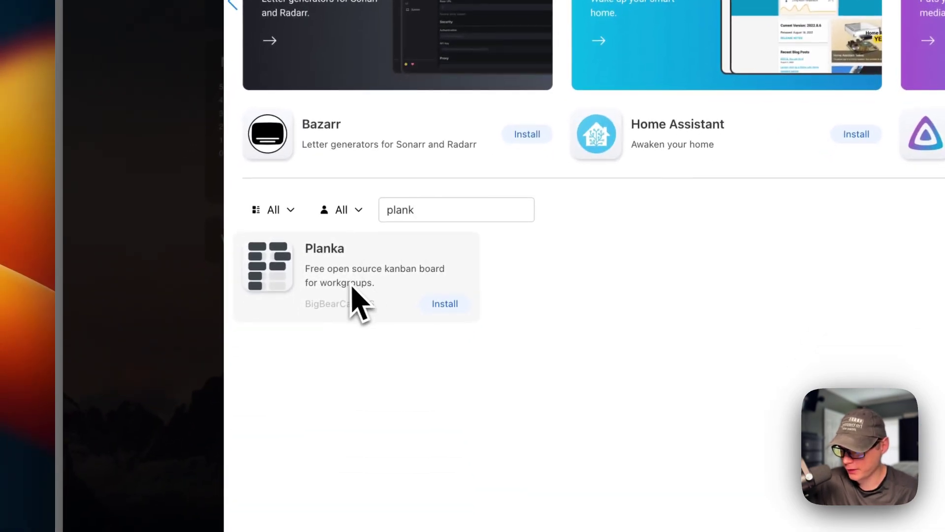
{"action": "left_click_drag", "start_coordinate": [312, 304], "coordinate": [431, 306]}
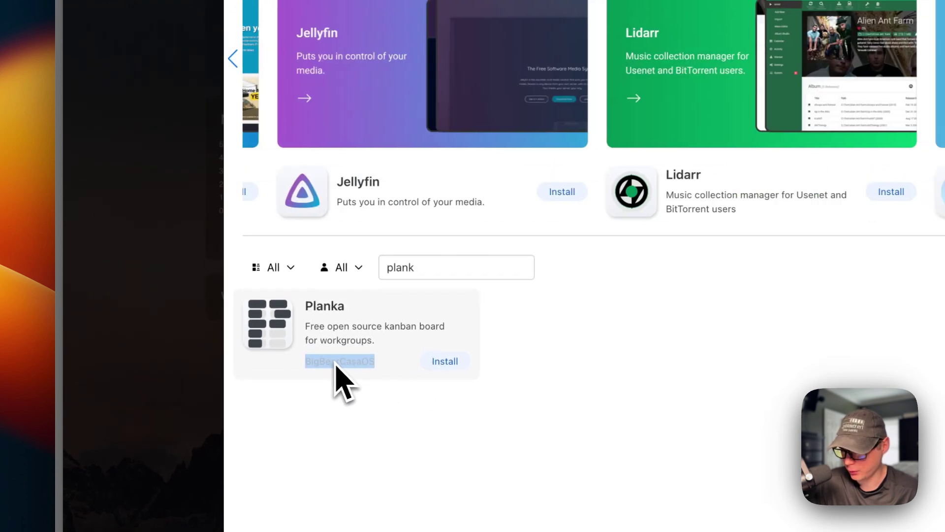
{"action": "left_click", "coordinate": [361, 351]}
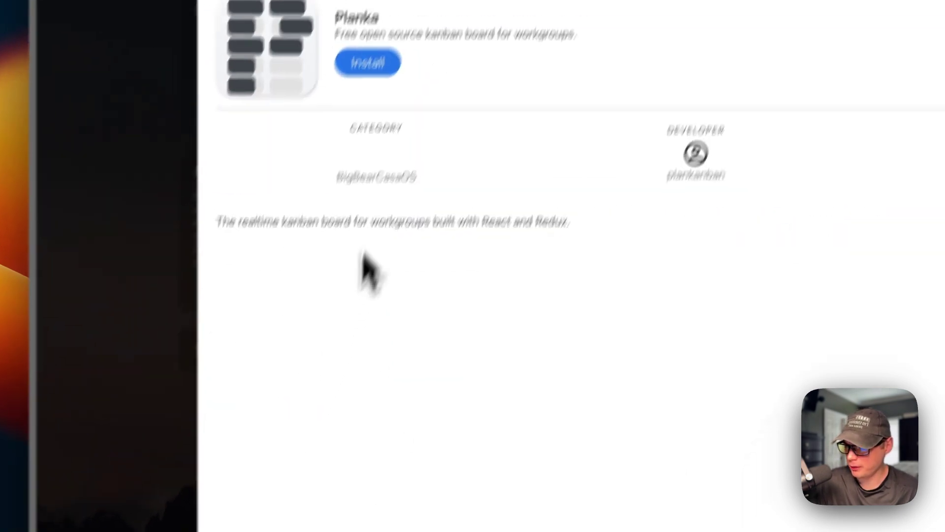
{"action": "left_click", "coordinate": [325, 160]}
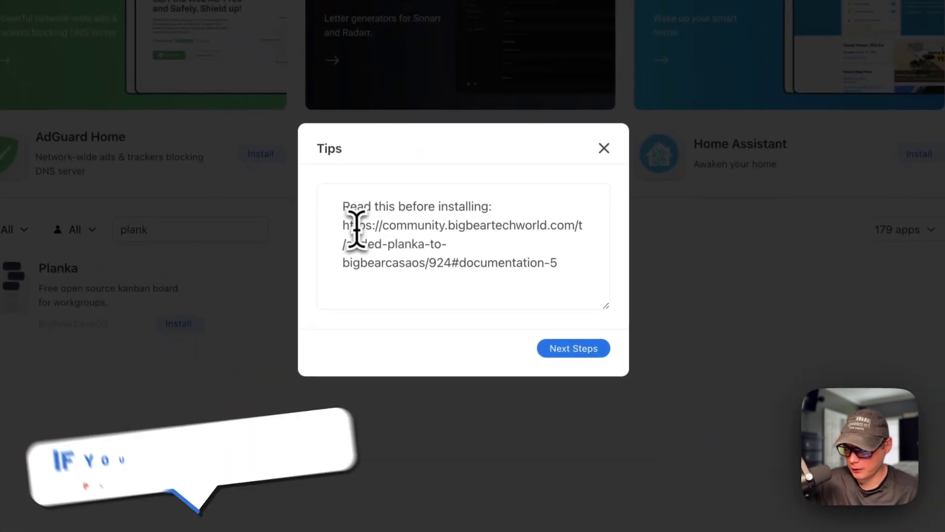
{"action": "left_click_drag", "start_coordinate": [456, 337], "coordinate": [674, 382]}
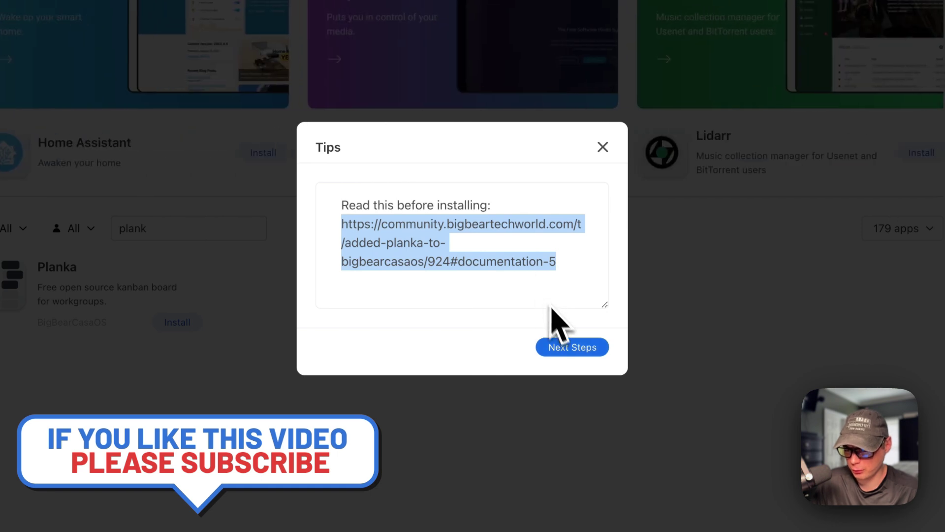
Proceed past the tips and let the big-bear-planka installation continue in the background.
{"action": "left_click", "coordinate": [566, 347]}
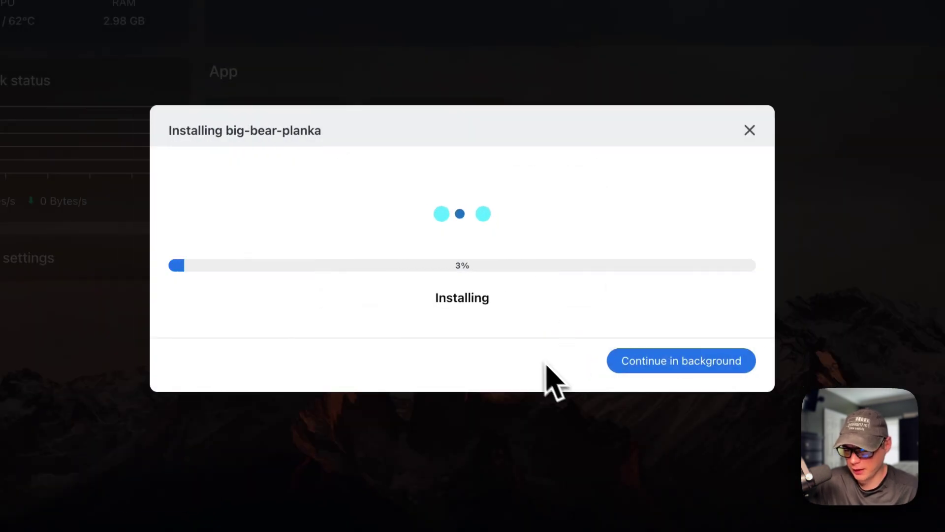
{"action": "left_click", "coordinate": [630, 364]}
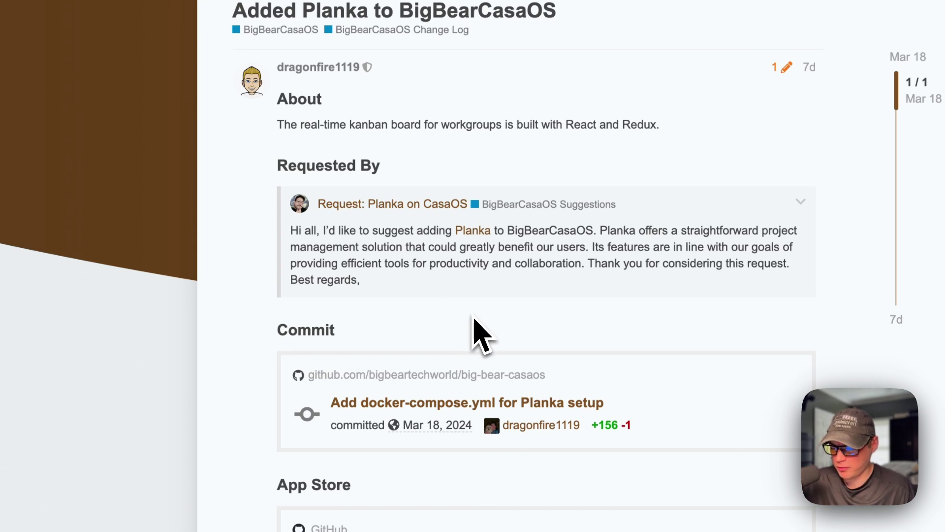
Read through Planka's Documentation section and setup notes in the forum post.
{"action": "scroll", "coordinate": [547, 266], "scroll_direction": "down", "scroll_amount": 7}
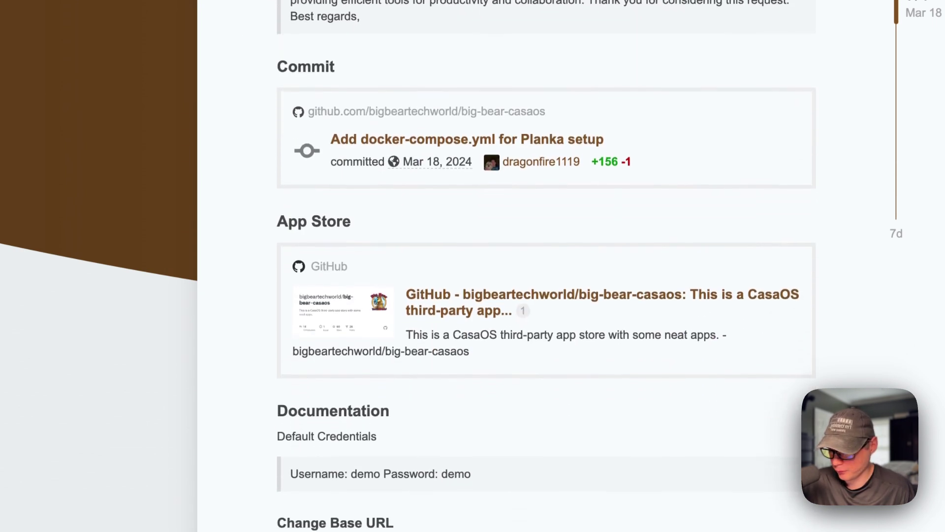
{"action": "scroll", "coordinate": [473, 321], "scroll_direction": "down", "scroll_amount": 1}
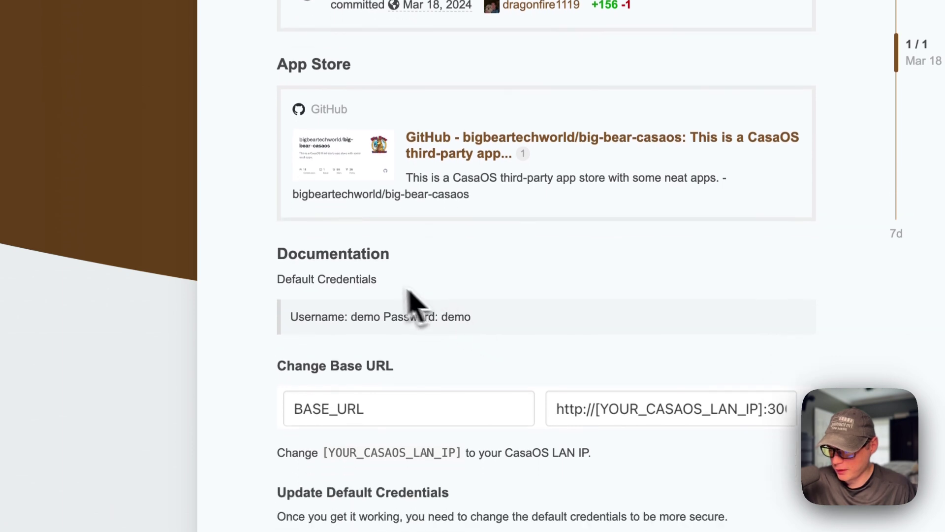
{"action": "scroll", "coordinate": [389, 291], "scroll_direction": "down", "scroll_amount": 2}
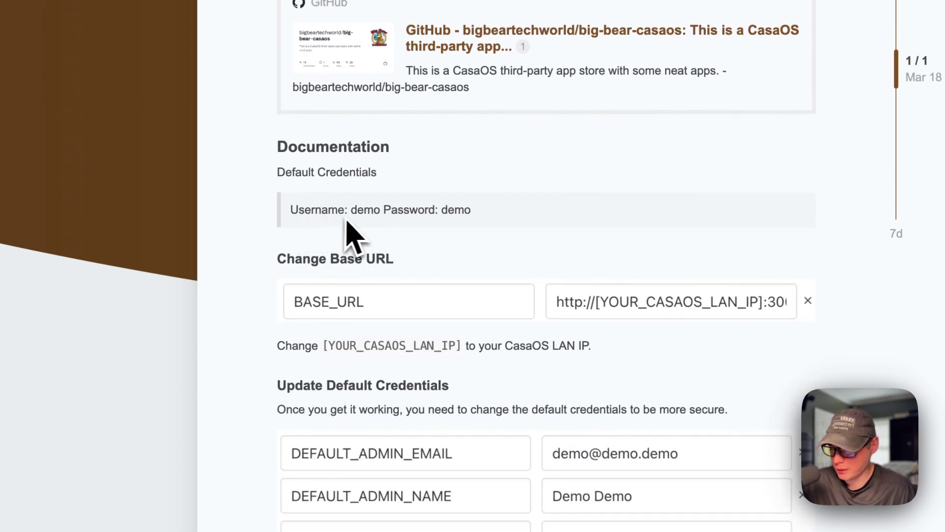
{"action": "scroll", "coordinate": [455, 240], "scroll_direction": "down", "scroll_amount": 3}
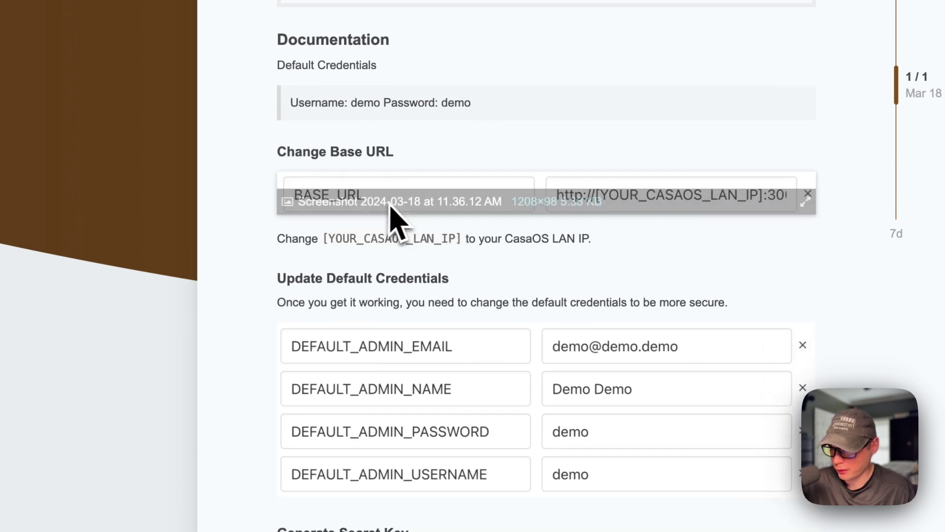
{"action": "scroll", "coordinate": [421, 253], "scroll_direction": "down", "scroll_amount": 2}
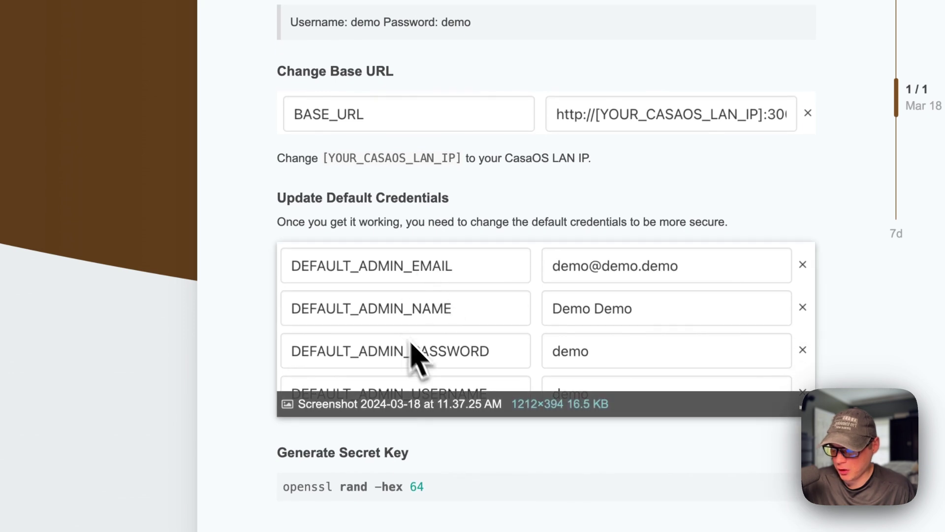
{"action": "scroll", "coordinate": [393, 325], "scroll_direction": "up", "scroll_amount": 4}
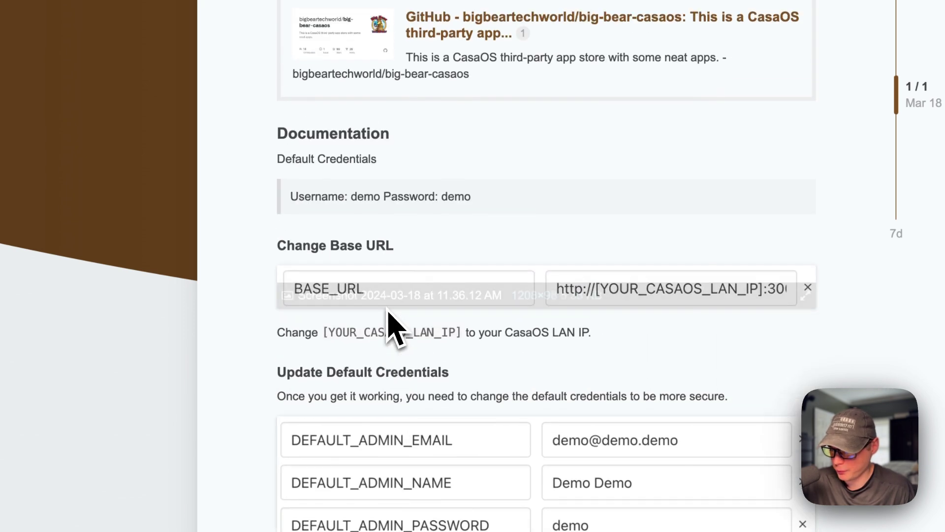
{"action": "left_click_drag", "start_coordinate": [322, 230], "coordinate": [707, 238]}
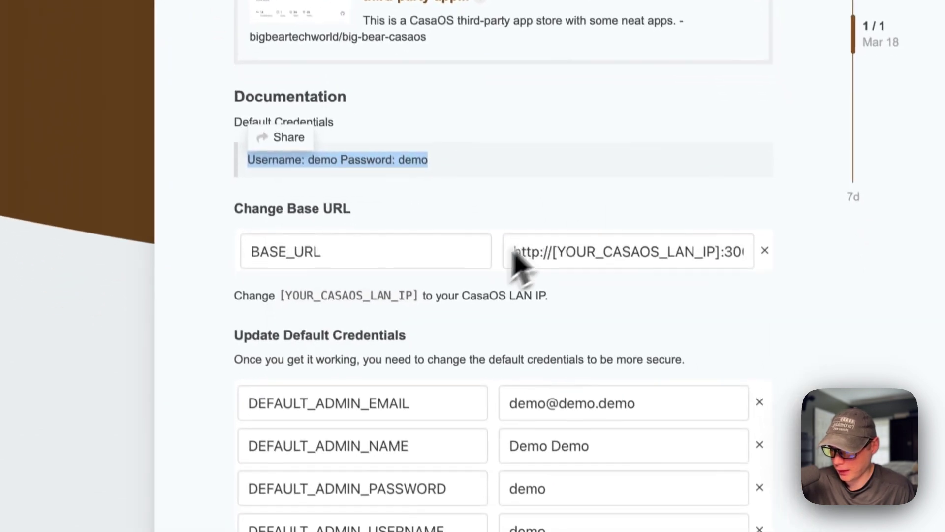
Copy the openssl rand -hex 64 secret key command from the Generate Secret Key block.
{"action": "scroll", "coordinate": [492, 276], "scroll_direction": "down", "scroll_amount": 4}
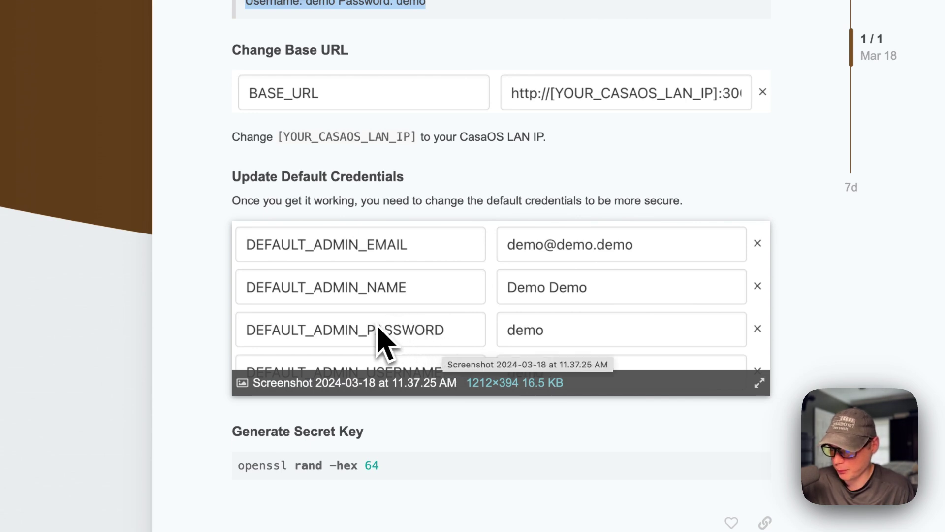
{"action": "scroll", "coordinate": [373, 363], "scroll_direction": "down", "scroll_amount": 3}
{"action": "scroll", "coordinate": [325, 372], "scroll_direction": "down", "scroll_amount": 1}
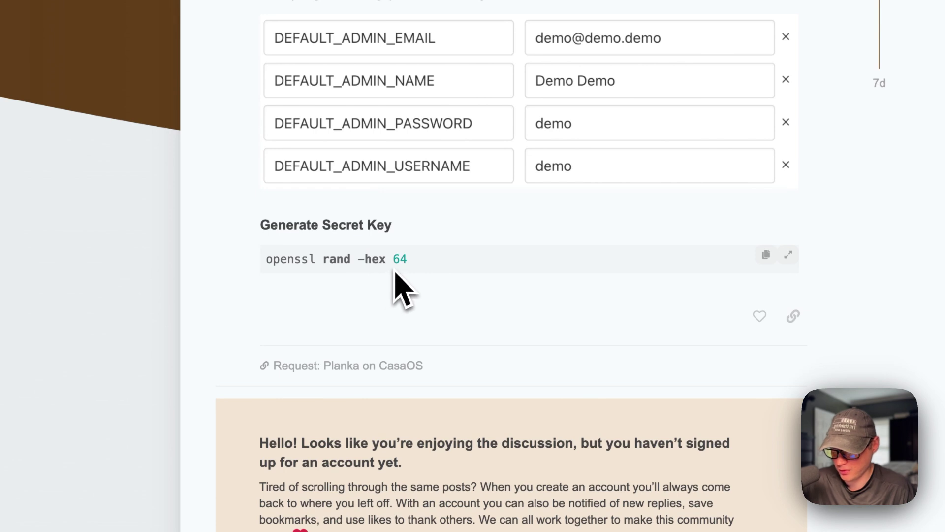
{"action": "left_click", "coordinate": [766, 254]}
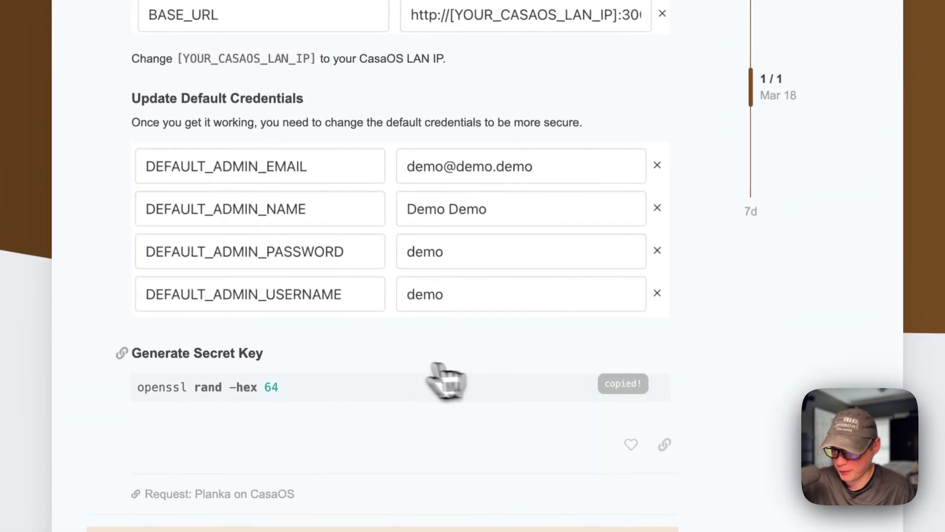
{"action": "scroll", "coordinate": [326, 369], "scroll_direction": "up", "scroll_amount": 4}
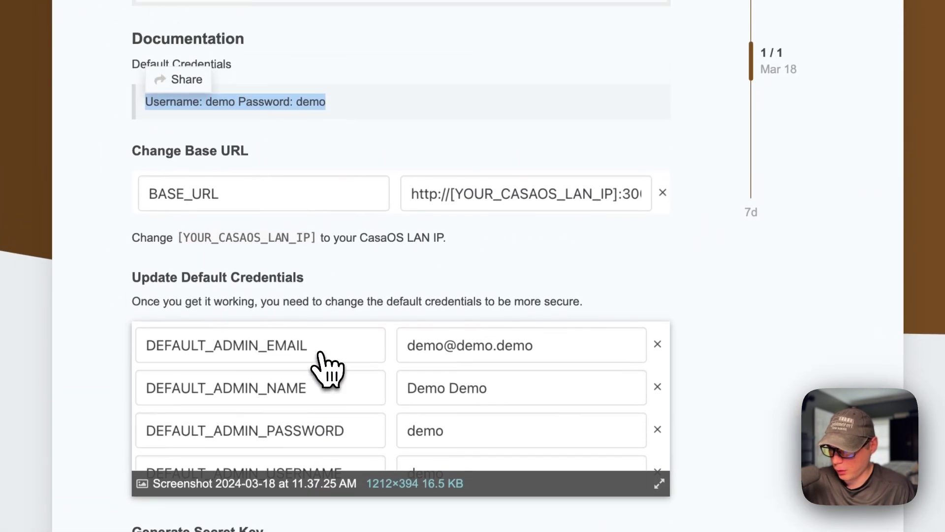
{"action": "left_click", "coordinate": [311, 180]}
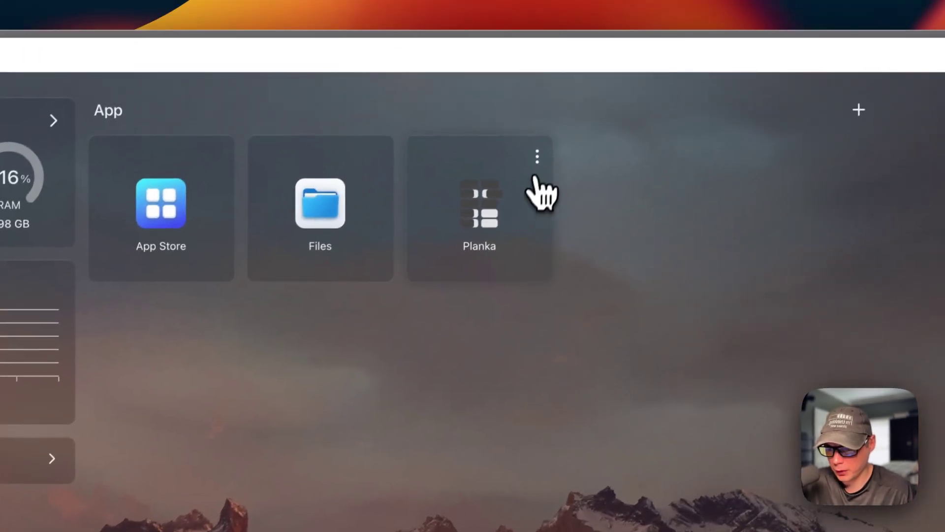
In Planka's app settings, replace the LAN IP placeholder in BASE_URL with 192.168.20.100 and save.
{"action": "left_click", "coordinate": [534, 161]}
{"action": "left_click", "coordinate": [558, 245]}
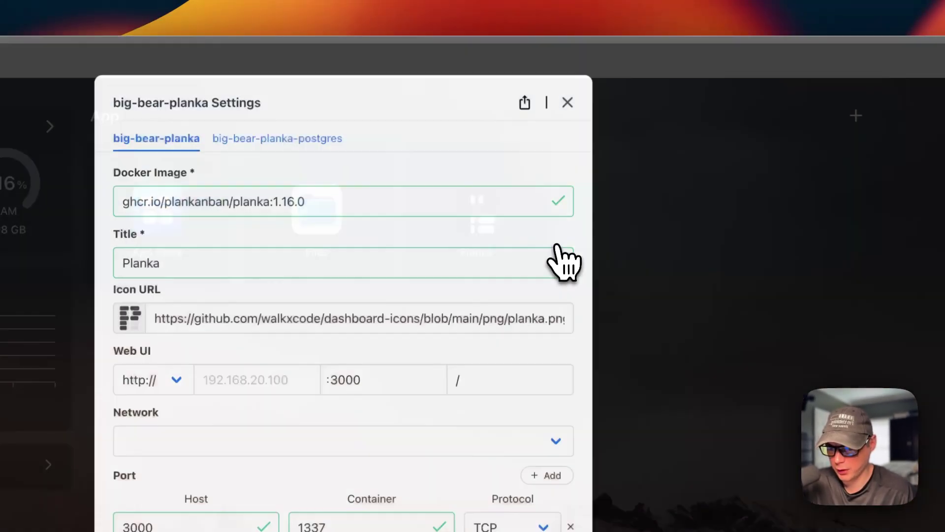
{"action": "scroll", "coordinate": [548, 269], "scroll_direction": "down", "scroll_amount": 10}
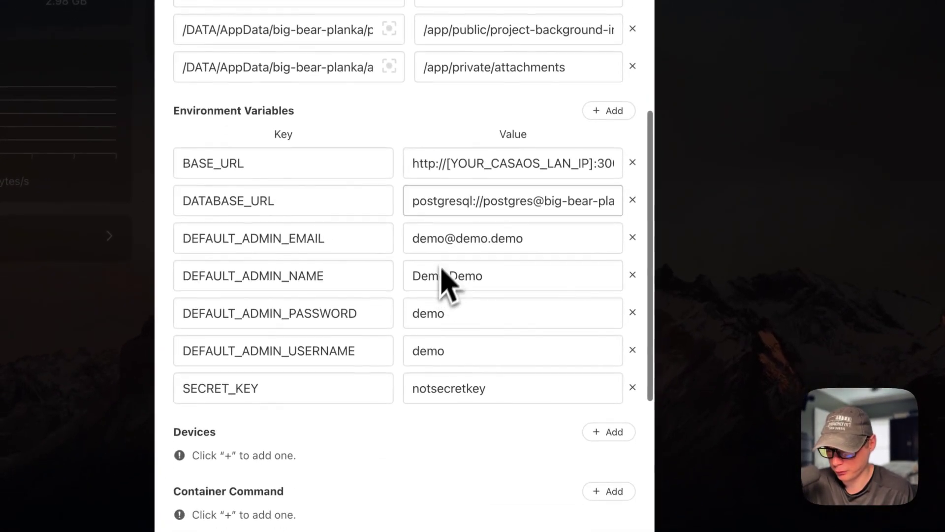
{"action": "left_click_drag", "start_coordinate": [447, 168], "coordinate": [543, 165]}
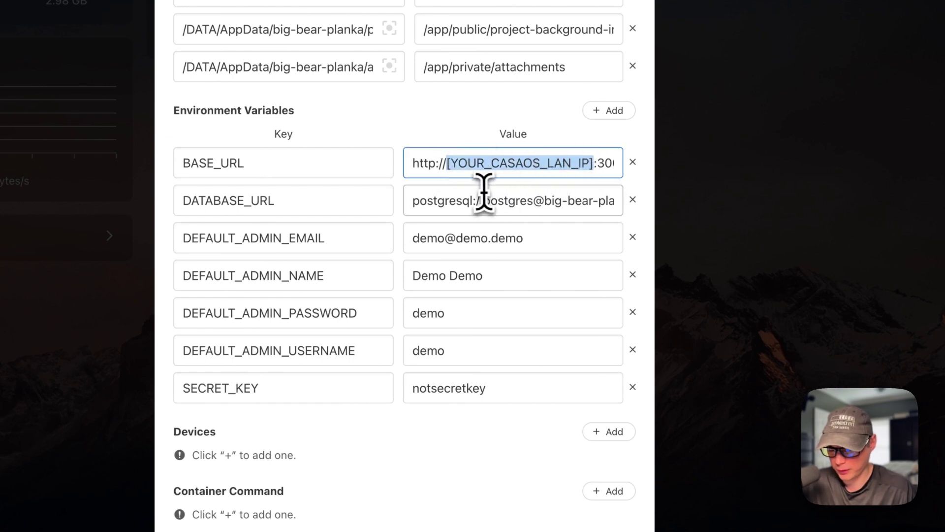
{"action": "key", "text": "BackSpace"}
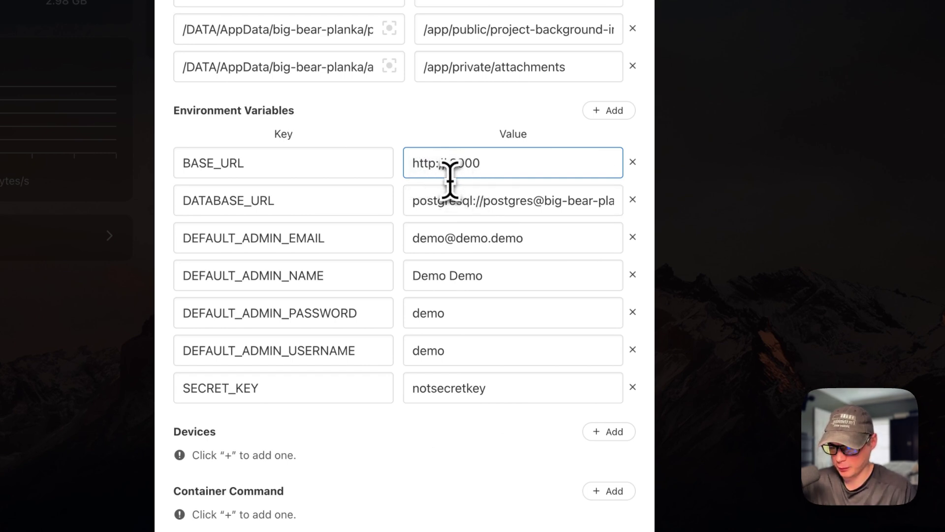
{"action": "key", "text": "super+v"}
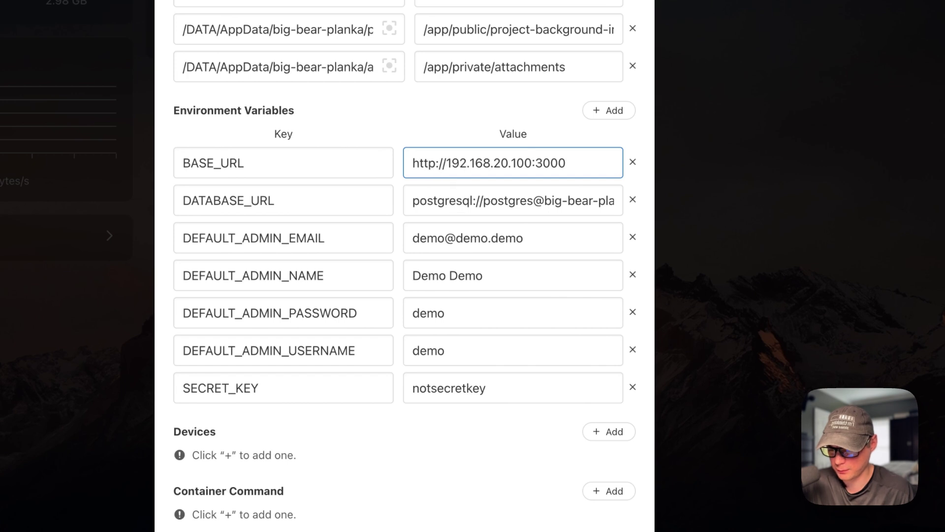
{"action": "scroll", "coordinate": [499, 234], "scroll_direction": "down", "scroll_amount": 3}
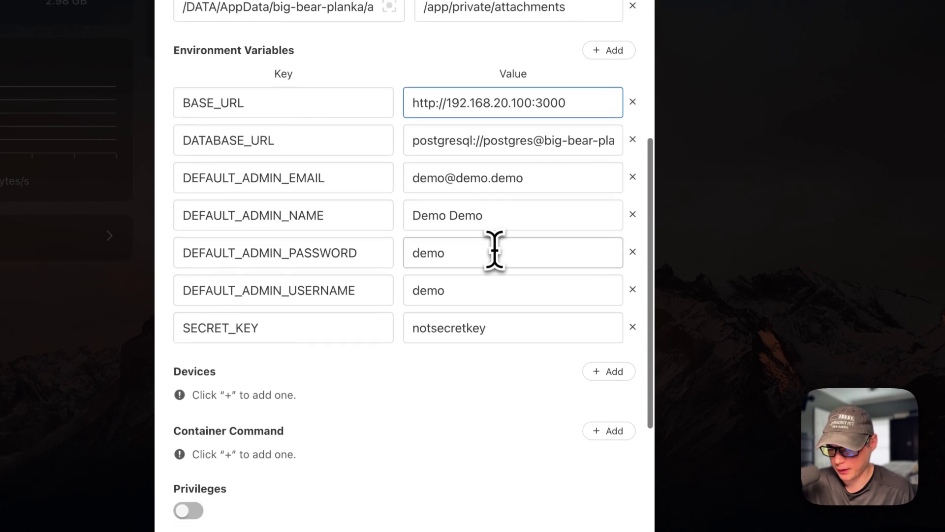
{"action": "left_click", "coordinate": [542, 408]}
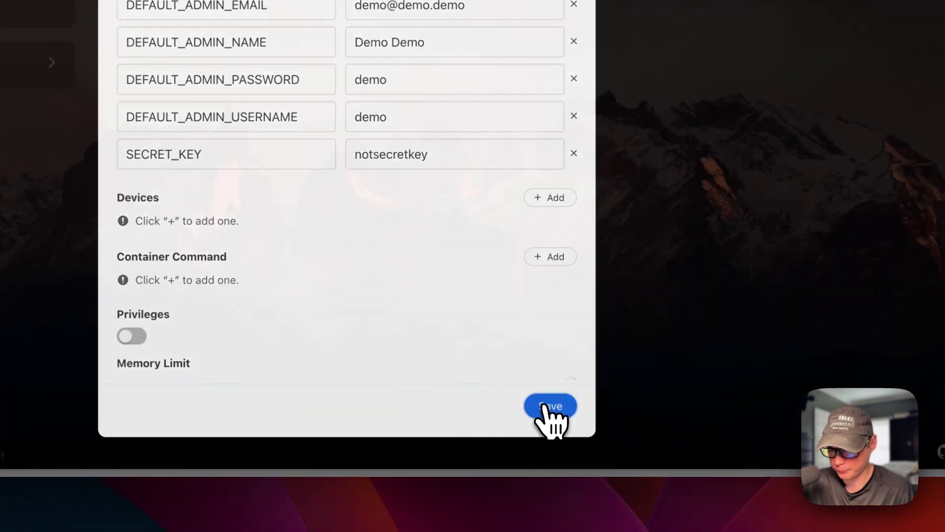
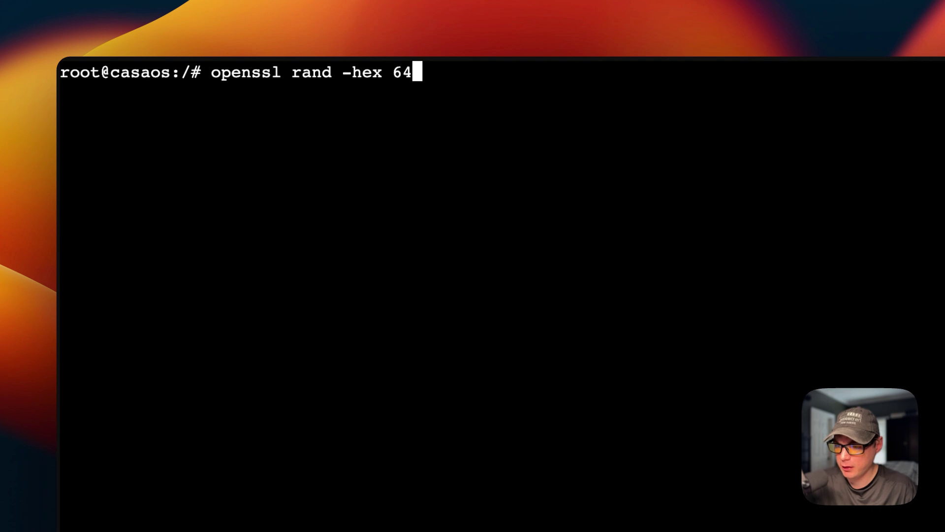
Generate a random hex key with openssl rand -hex 64 and copy the output.
{"action": "key", "text": "Return"}
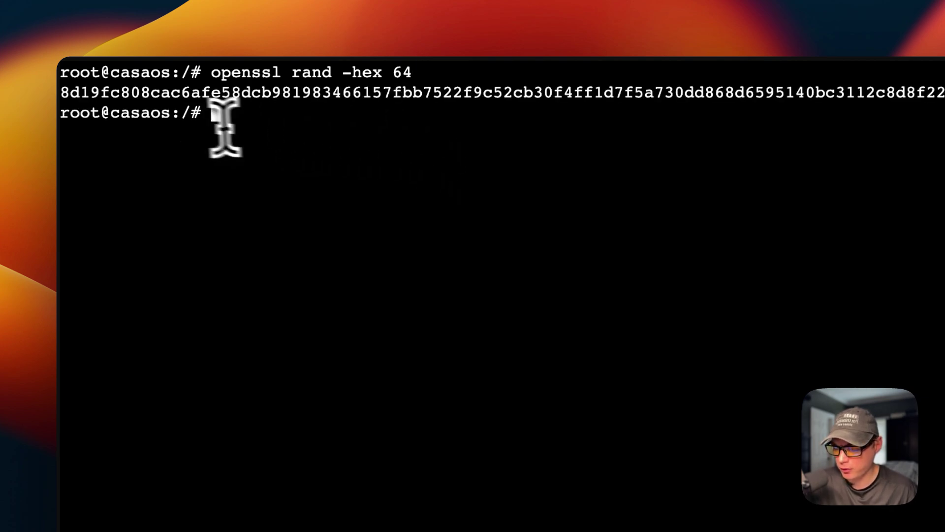
{"action": "double_click", "coordinate": [556, 94]}
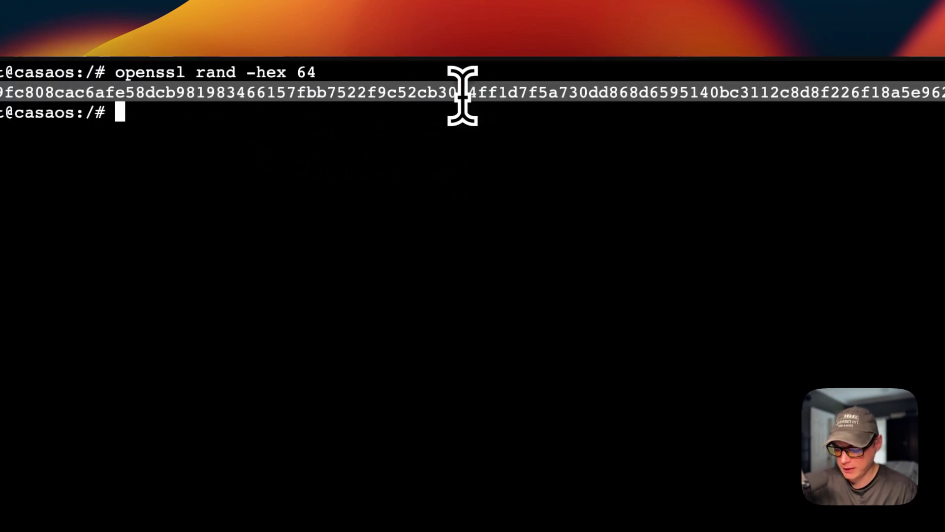
{"action": "key", "text": "super+c"}
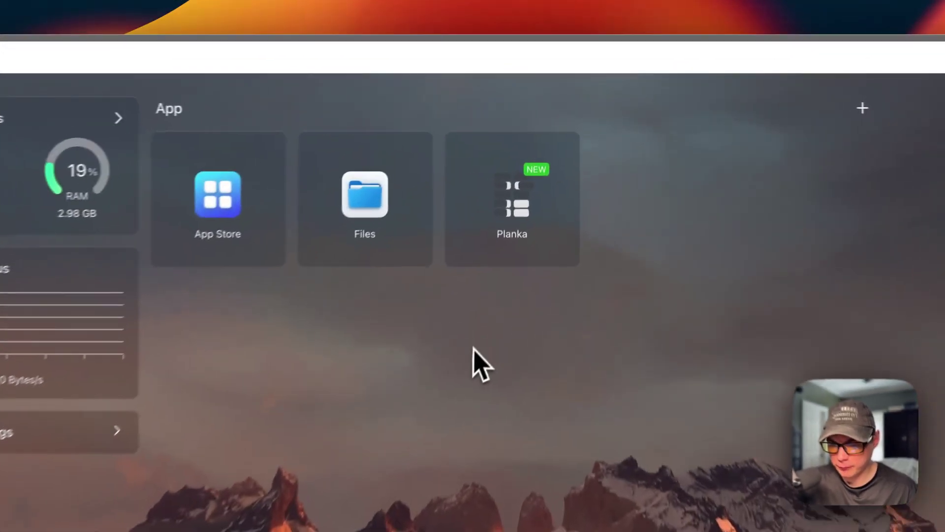
Replace the SECRET_KEY environment variable in Planka's settings with the copied hex string and save.
{"action": "mouse_move", "coordinate": [544, 189]}
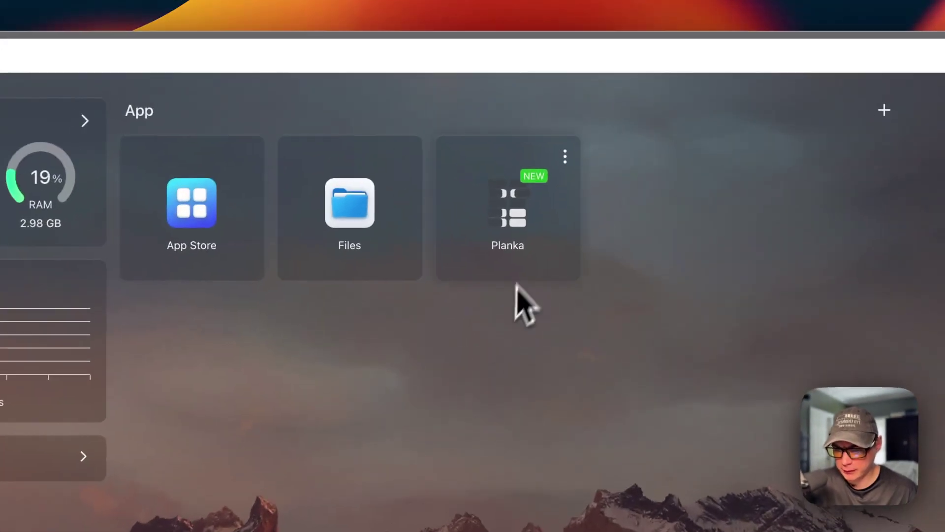
{"action": "left_click", "coordinate": [565, 155]}
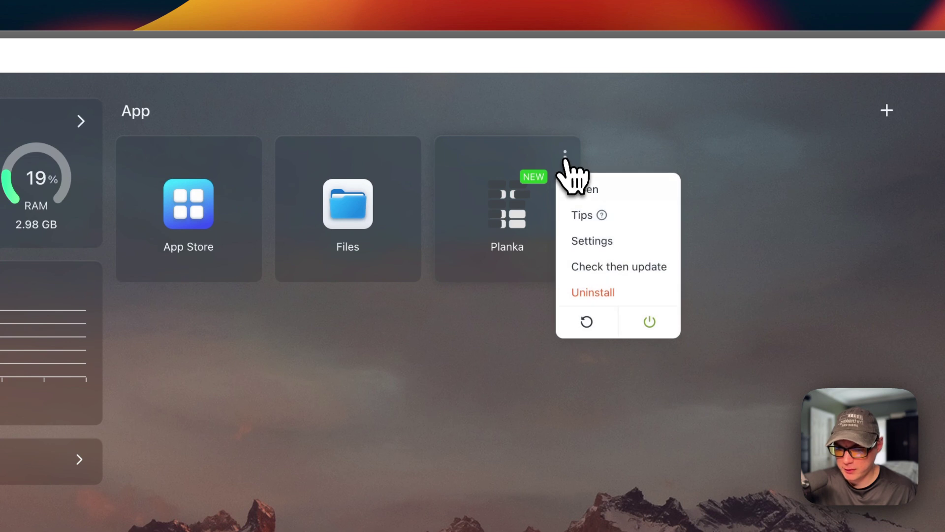
{"action": "left_click", "coordinate": [575, 241]}
{"action": "scroll", "coordinate": [581, 261], "scroll_direction": "down", "scroll_amount": 15}
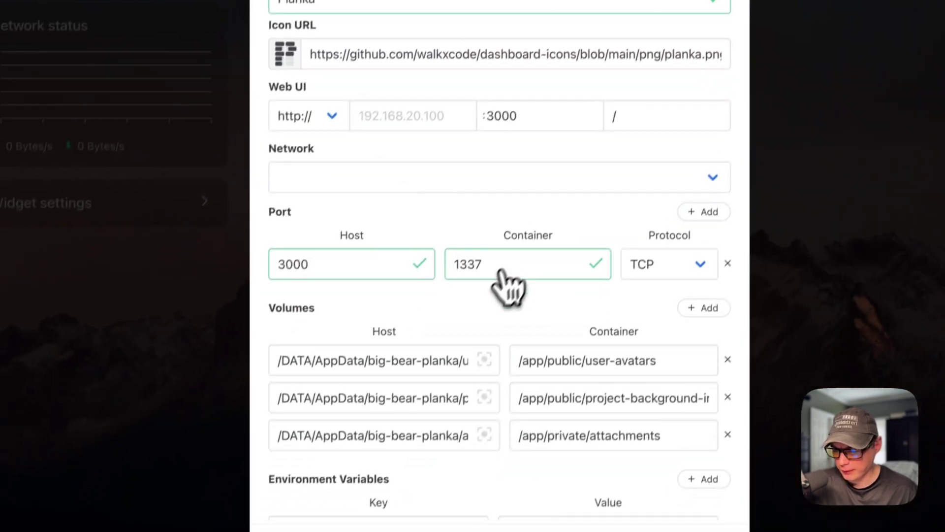
{"action": "scroll", "coordinate": [476, 307], "scroll_direction": "down", "scroll_amount": 2}
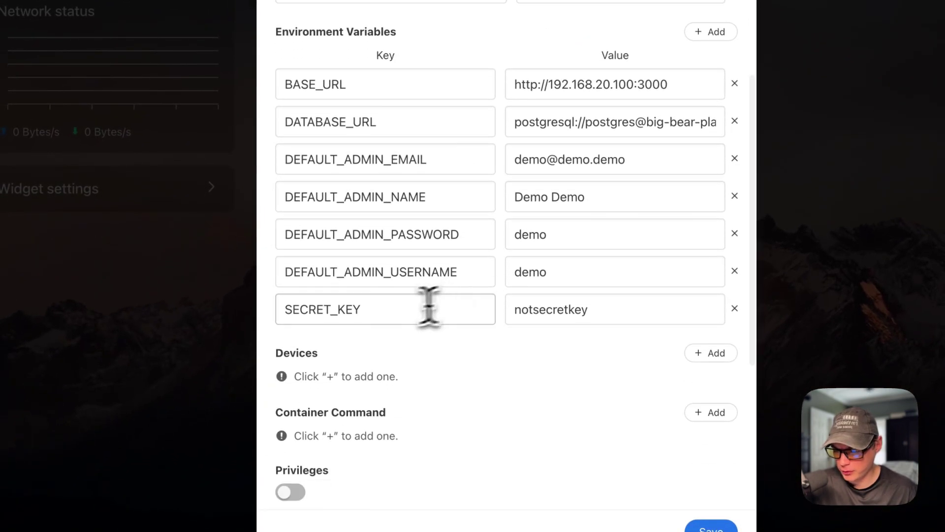
{"action": "double_click", "coordinate": [542, 309]}
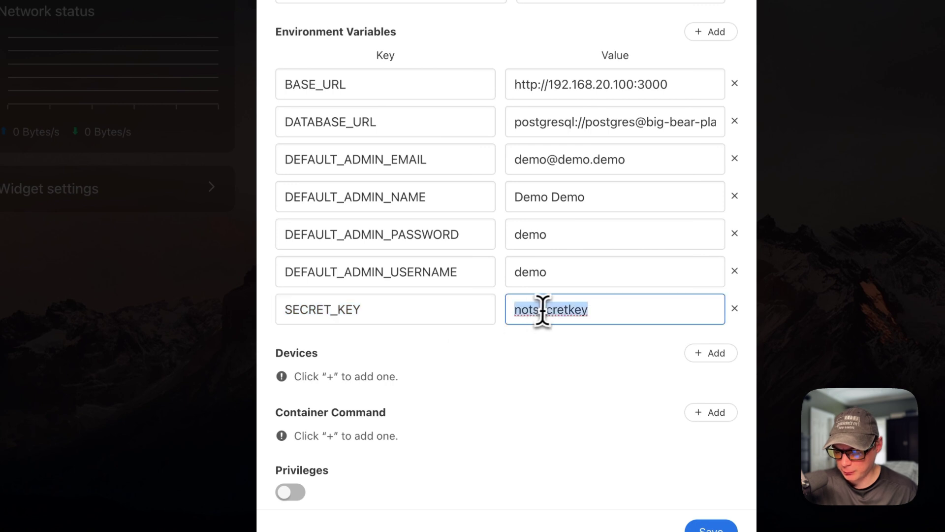
{"action": "key", "text": "super+v"}
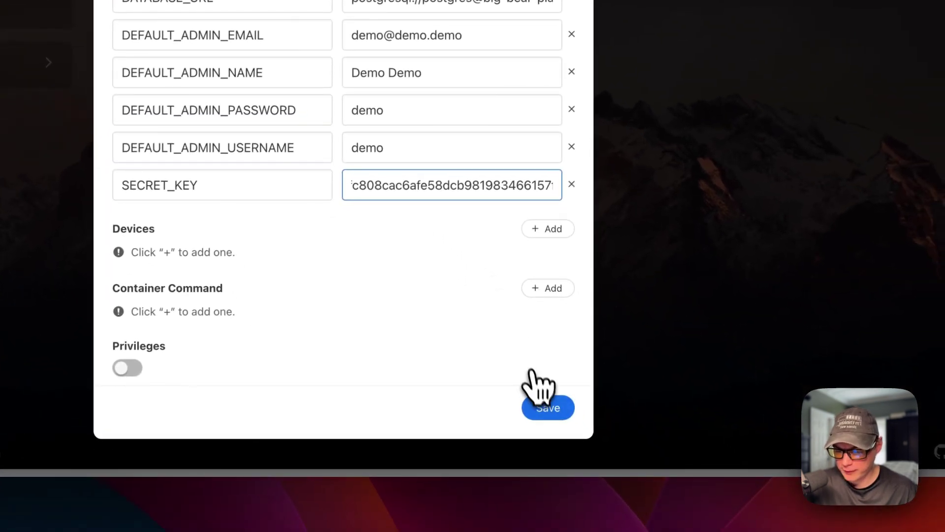
{"action": "left_click", "coordinate": [544, 406]}
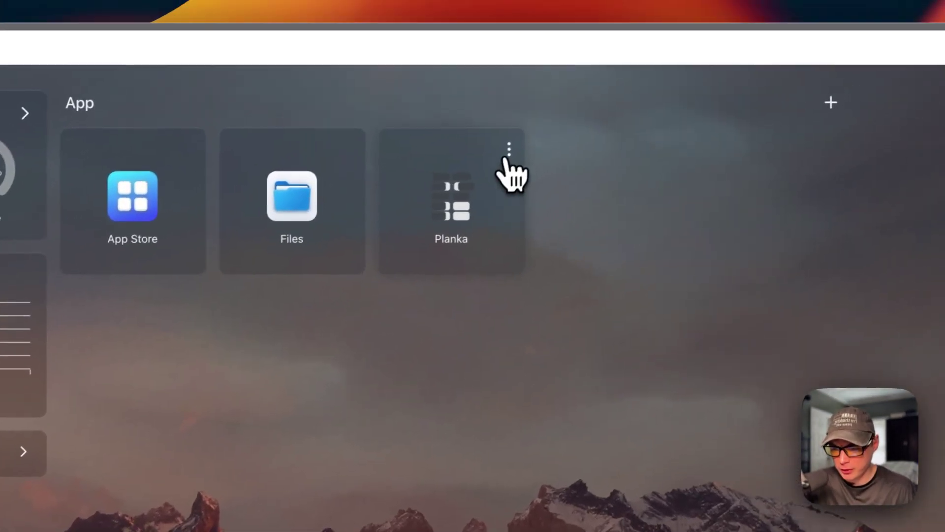
Append a 'Testing' line after the documentation URL in Planka's Tips, save it, and close Tips.
{"action": "left_click", "coordinate": [503, 149]}
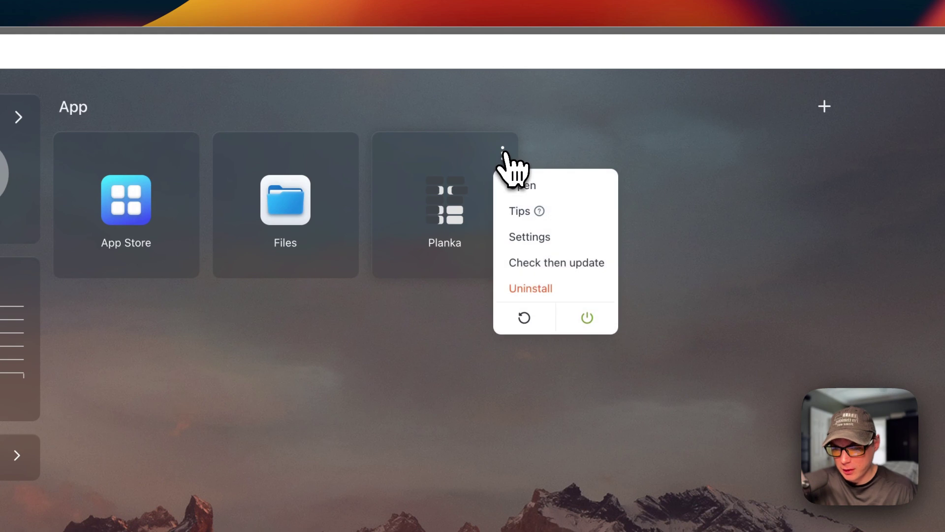
{"action": "left_click", "coordinate": [525, 211]}
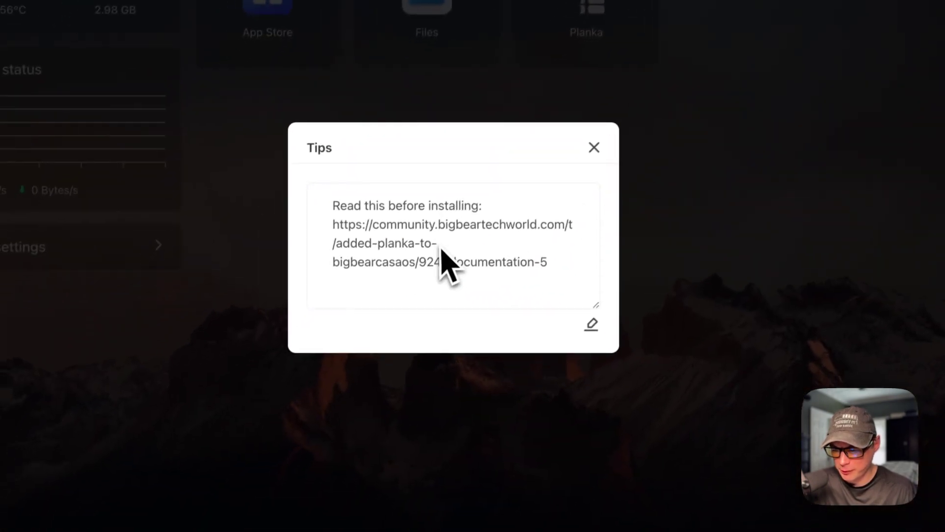
{"action": "left_click_drag", "start_coordinate": [191, 435], "coordinate": [364, 436]}
{"action": "left_click_drag", "start_coordinate": [489, 234], "coordinate": [573, 263]}
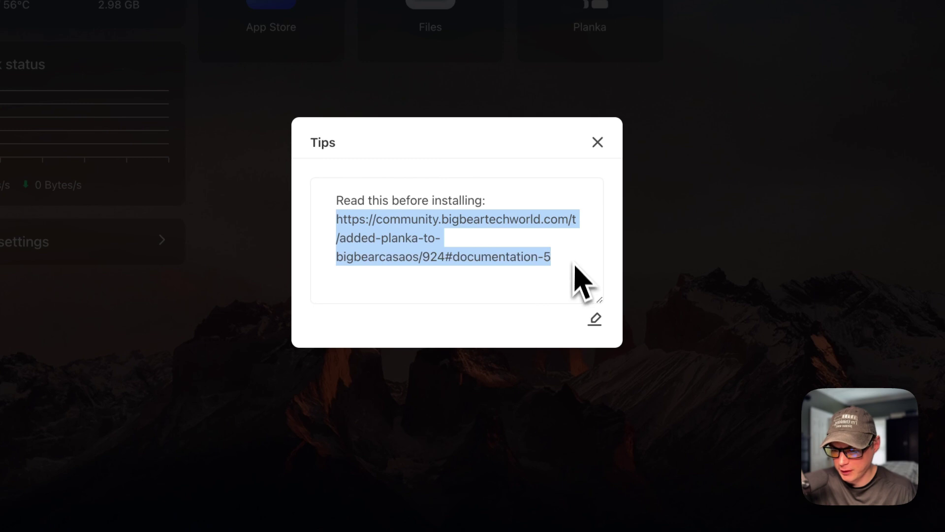
{"action": "left_click", "coordinate": [596, 319]}
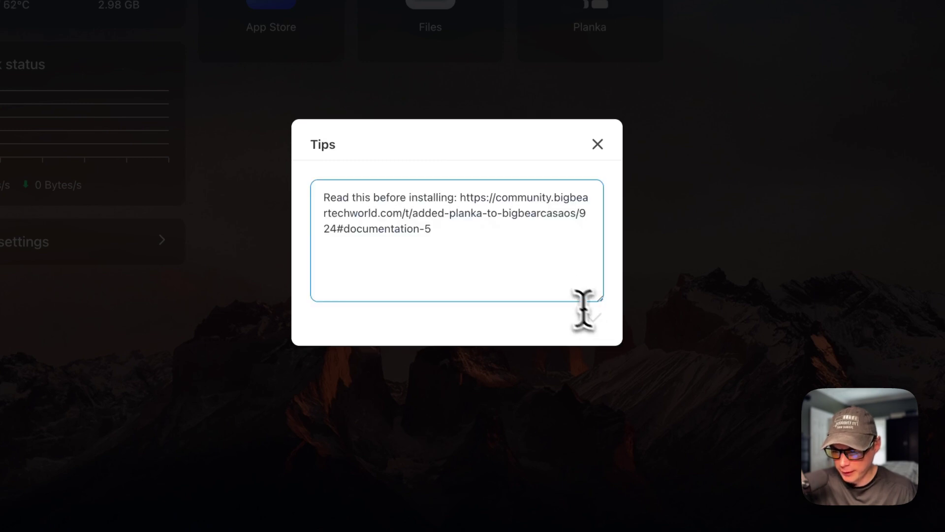
{"action": "key", "text": "Return"}
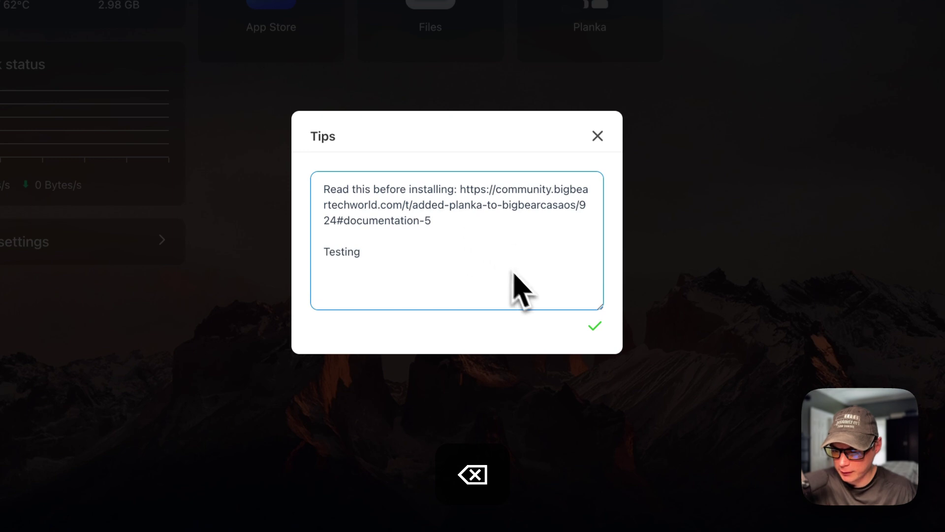
{"action": "left_click", "coordinate": [595, 327]}
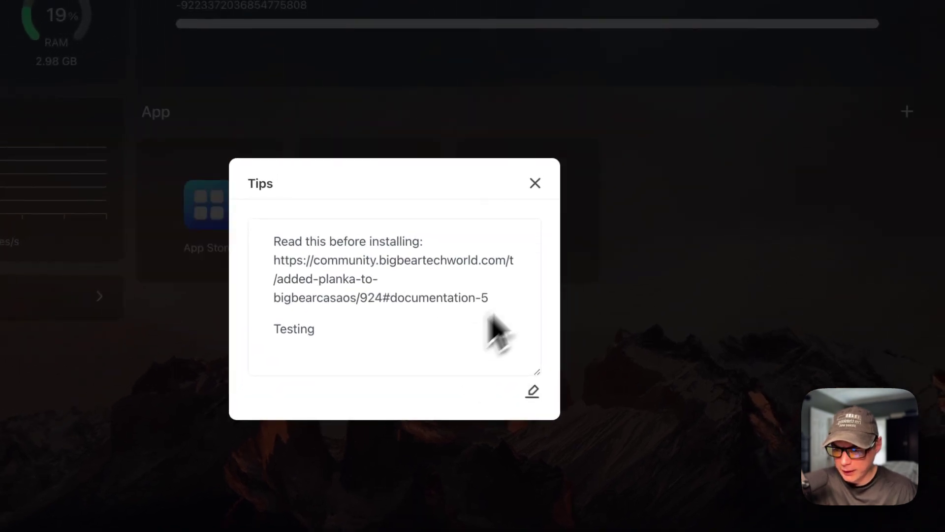
{"action": "left_click", "coordinate": [534, 183]}
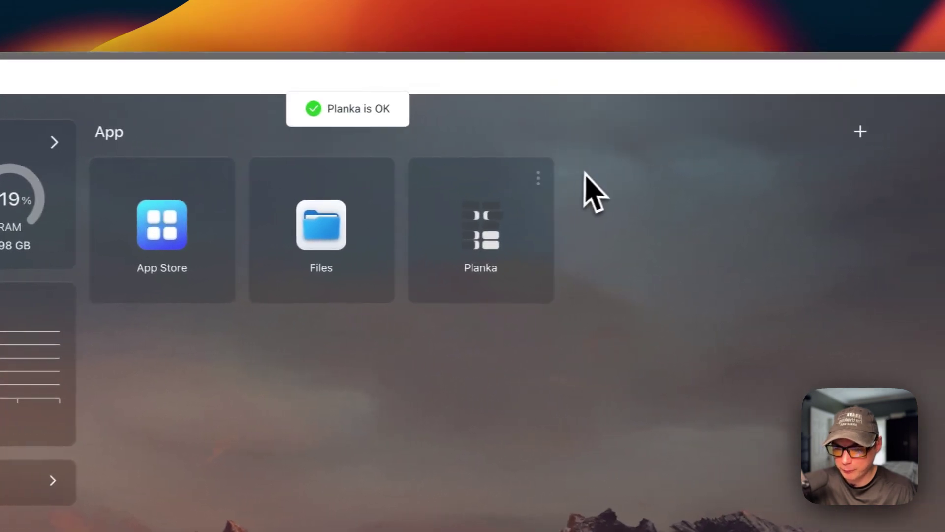
Open Planka's settings and look over the big-bear-planka-postgres and big-bear-planka container tabs.
{"action": "left_click", "coordinate": [628, 180]}
{"action": "left_click", "coordinate": [556, 258]}
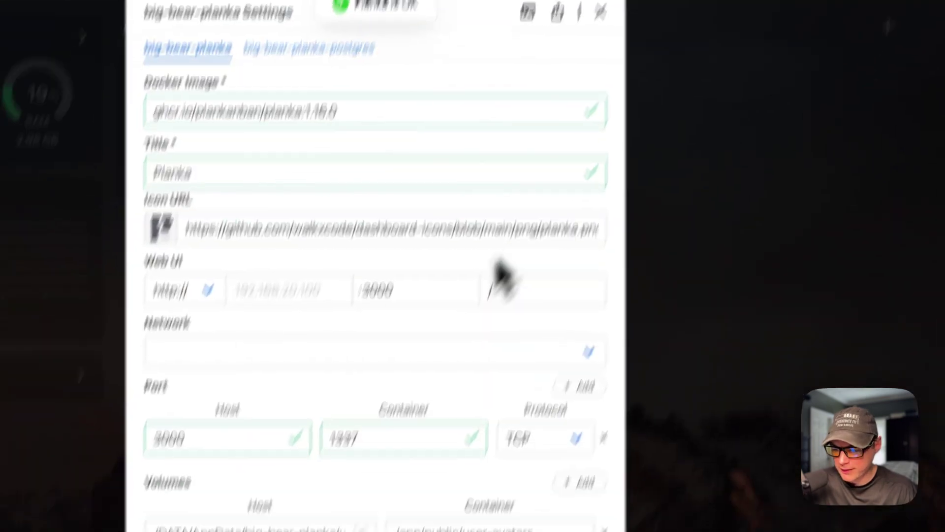
{"action": "scroll", "coordinate": [445, 261], "scroll_direction": "down", "scroll_amount": 8}
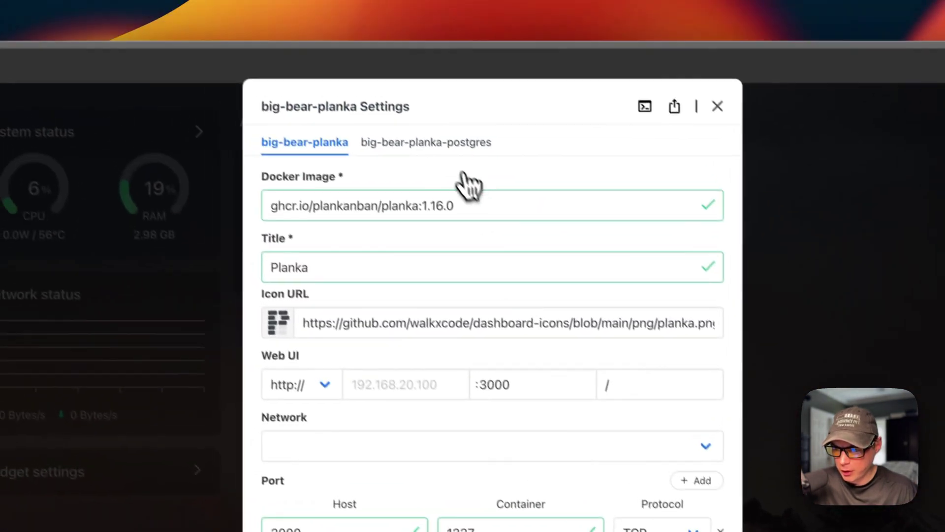
{"action": "left_click", "coordinate": [370, 44]}
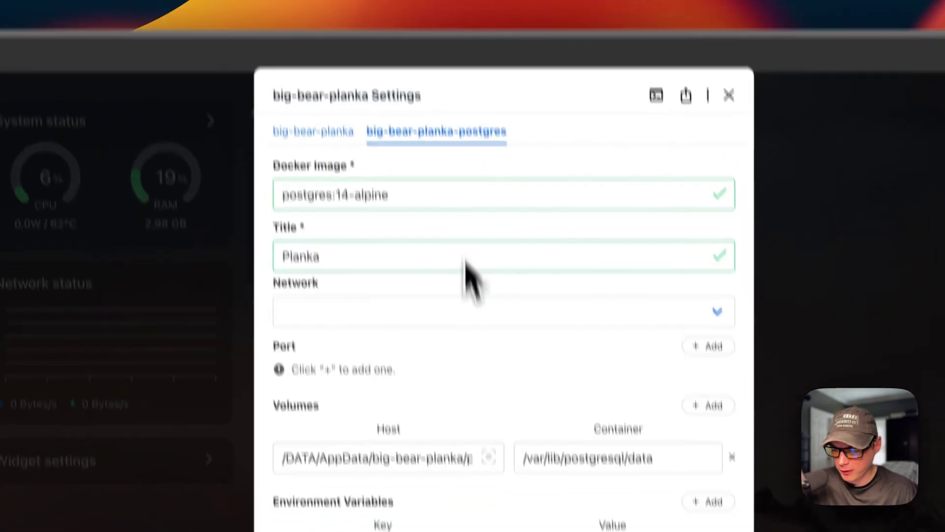
{"action": "scroll", "coordinate": [402, 186], "scroll_direction": "down", "scroll_amount": 5}
{"action": "scroll", "coordinate": [470, 397], "scroll_direction": "down", "scroll_amount": 2}
{"action": "scroll", "coordinate": [468, 400], "scroll_direction": "up", "scroll_amount": 10}
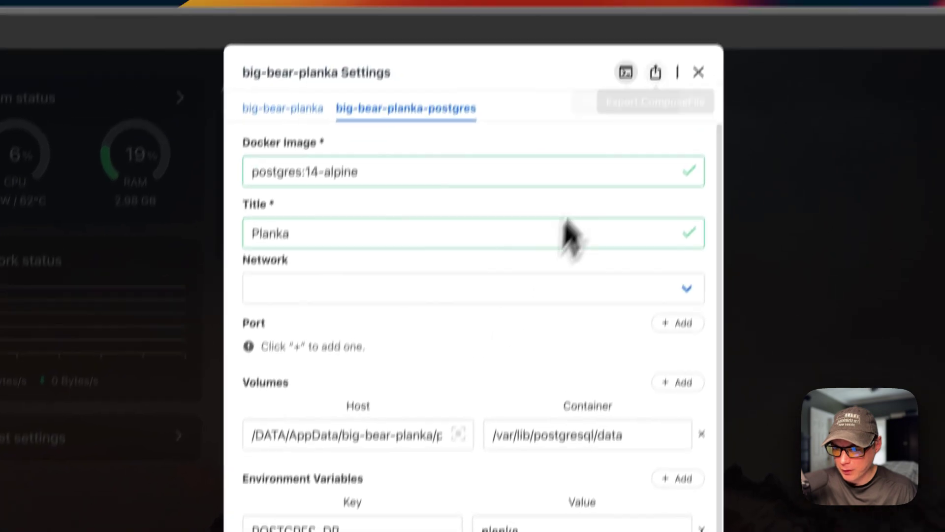
{"action": "left_click", "coordinate": [309, 152]}
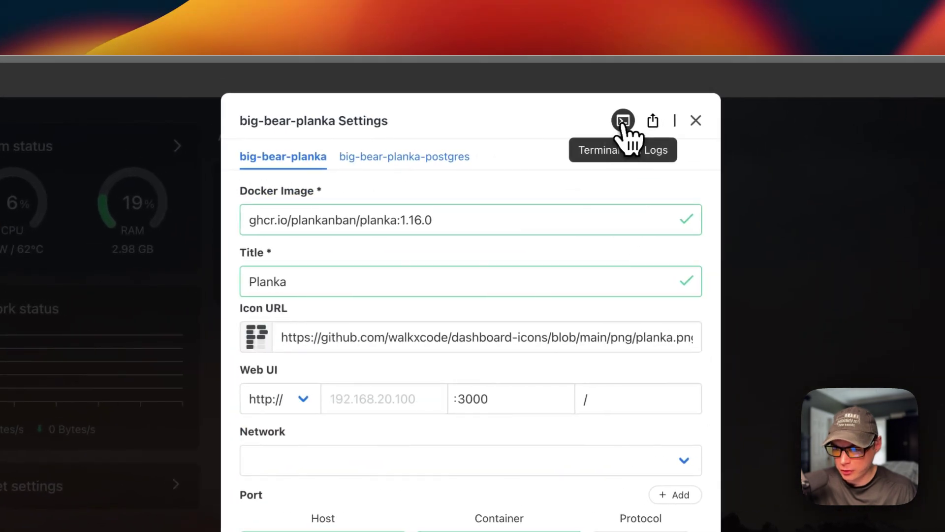
Run ls in the big-bear-planka container terminal, check its logs, then close that window.
{"action": "left_click", "coordinate": [616, 117]}
{"action": "type", "text": "ls"}
{"action": "key", "text": "Return"}
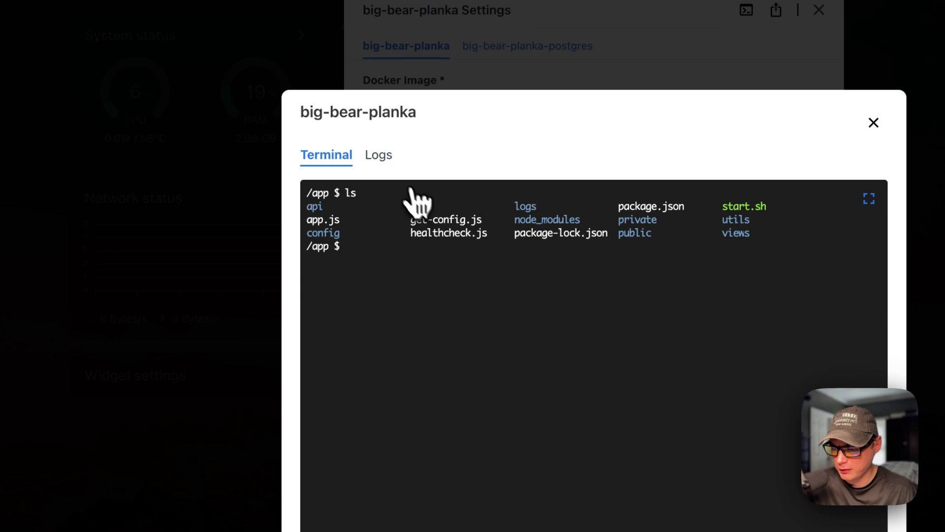
{"action": "left_click", "coordinate": [379, 155]}
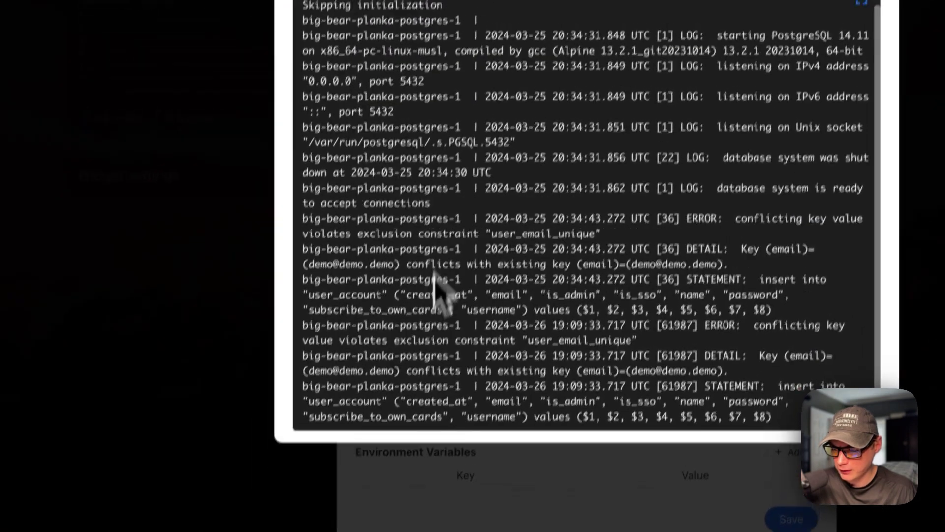
{"action": "left_click", "coordinate": [288, 245]}
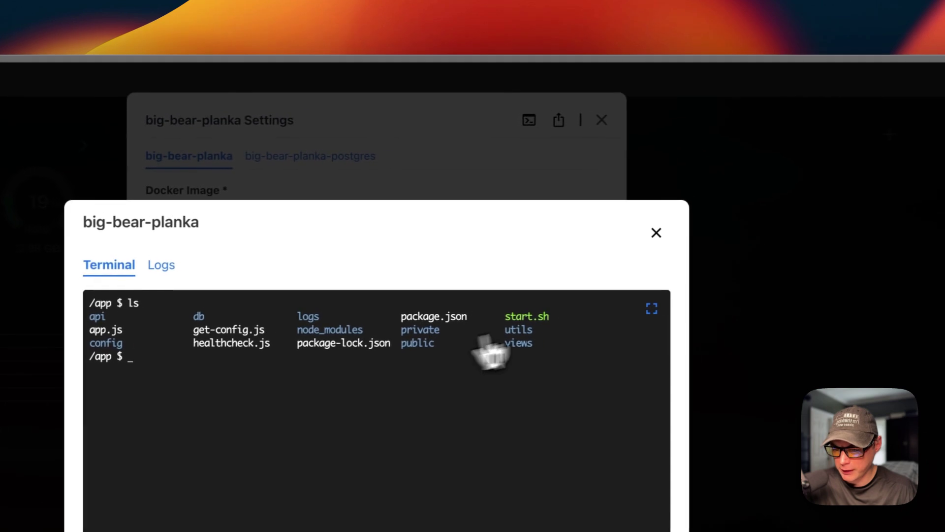
{"action": "left_click", "coordinate": [837, 213]}
Run ls in the postgres database container's terminal, then close Planka's settings.
{"action": "left_click", "coordinate": [316, 156]}
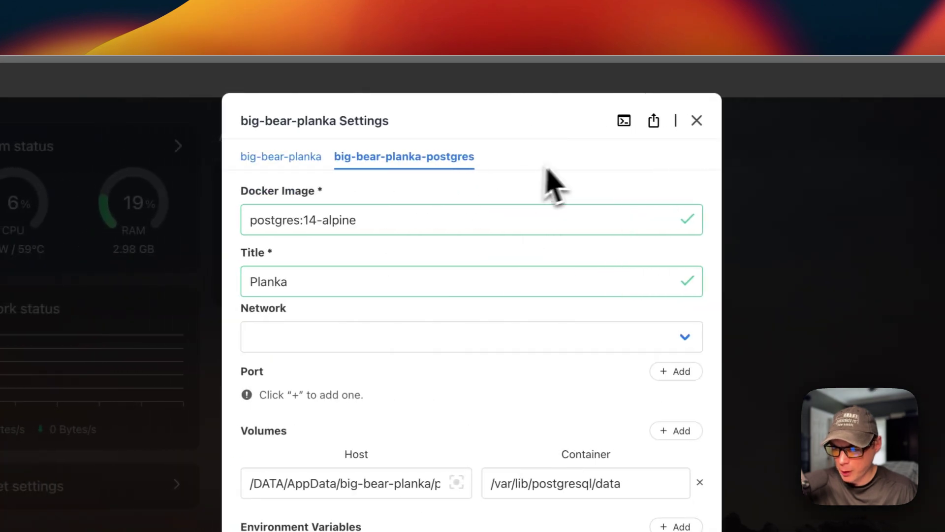
{"action": "left_click", "coordinate": [534, 121]}
{"action": "type", "text": "ls"}
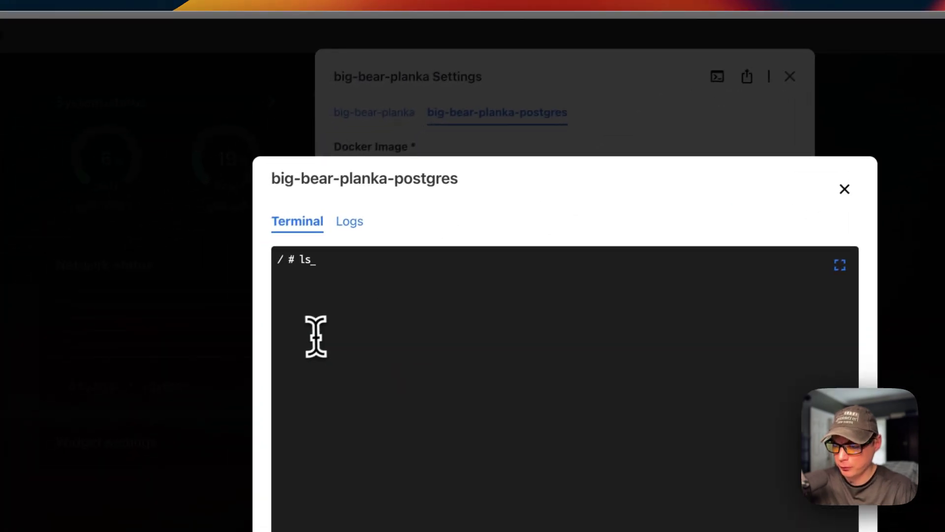
{"action": "key", "text": "Return"}
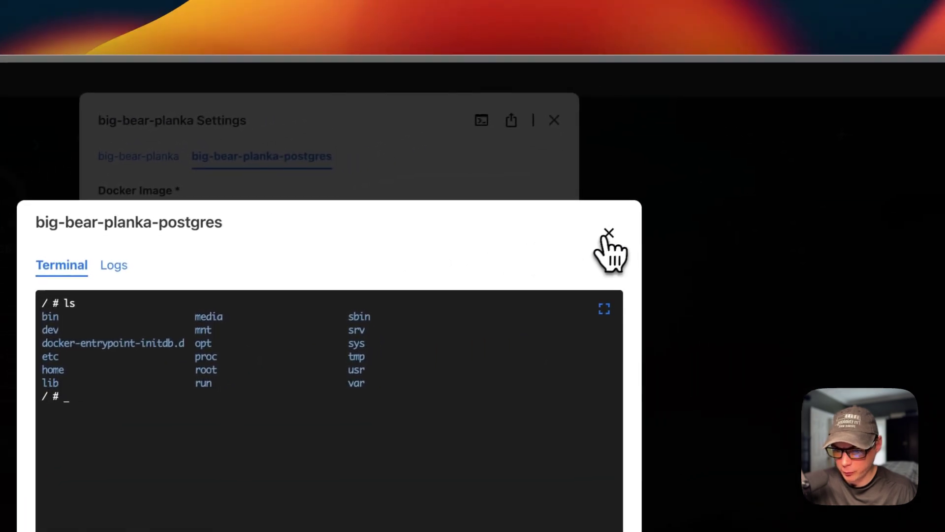
{"action": "left_click", "coordinate": [609, 232]}
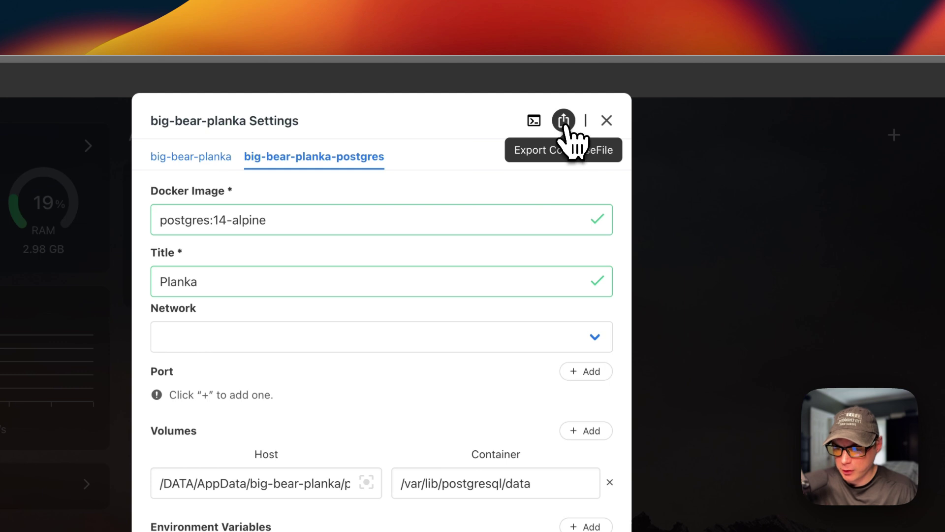
{"action": "left_click", "coordinate": [207, 158]}
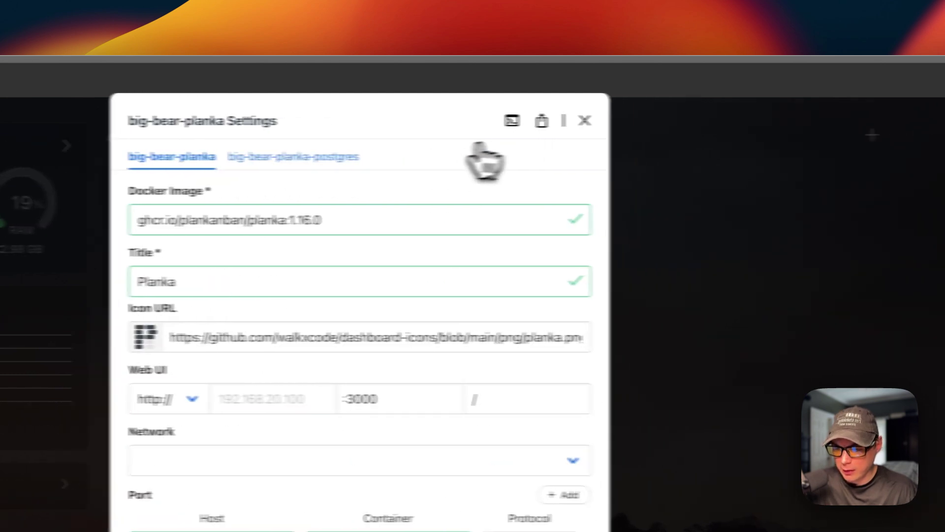
{"action": "left_click", "coordinate": [529, 121]}
{"action": "left_click", "coordinate": [492, 181]}
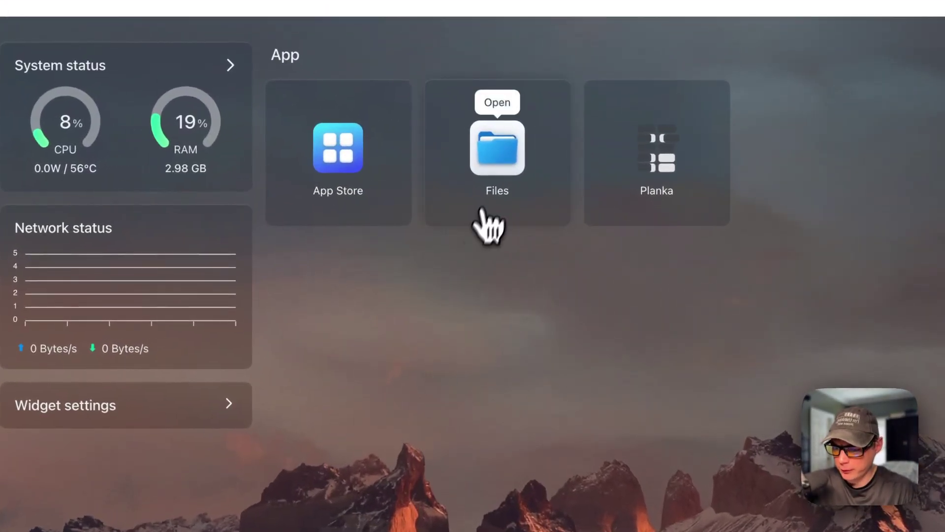
{"action": "left_click", "coordinate": [501, 167]}
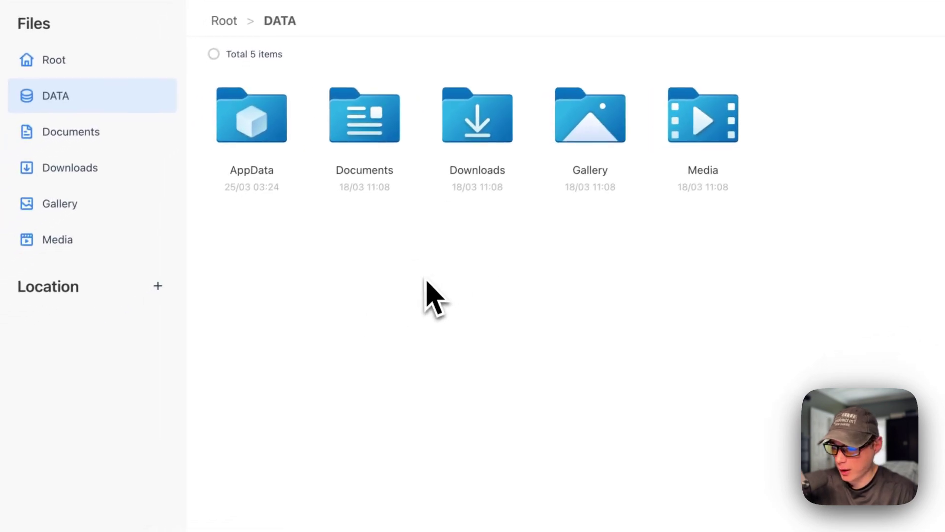
{"action": "left_click", "coordinate": [267, 171]}
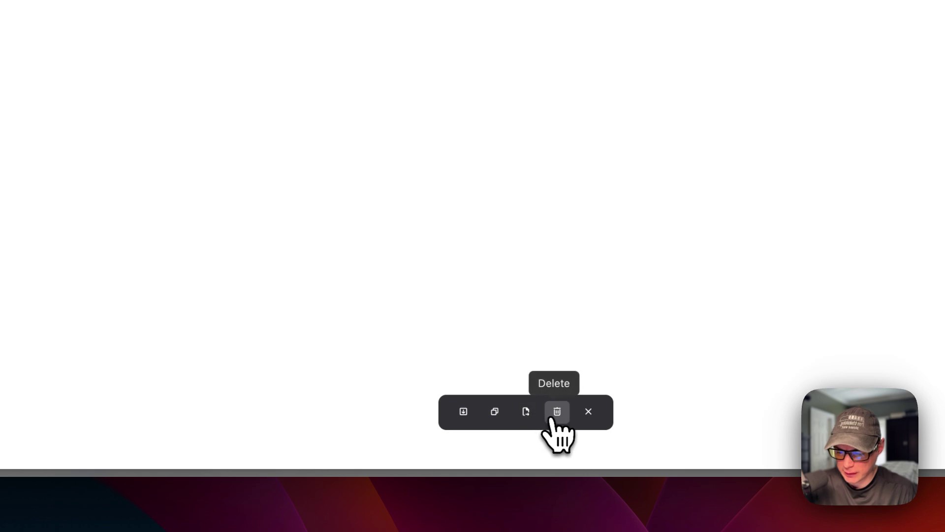
{"action": "left_click", "coordinate": [588, 413]}
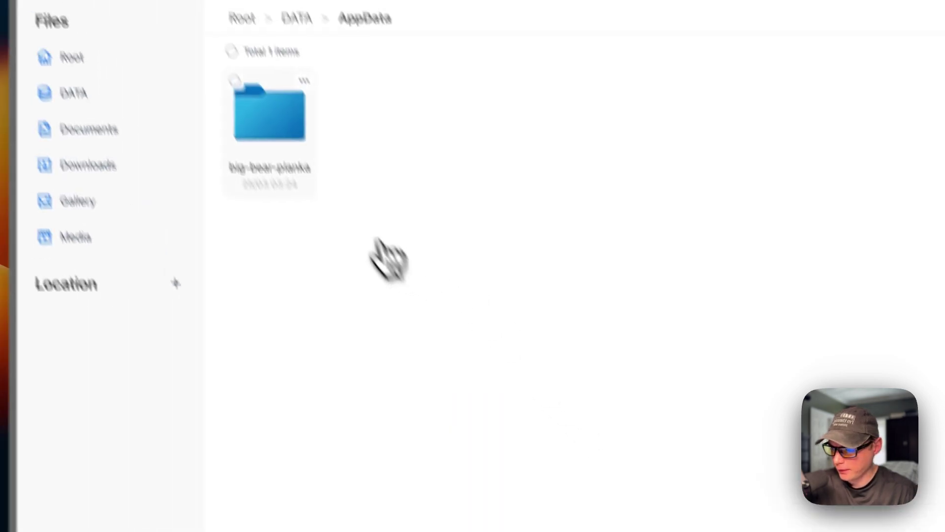
{"action": "left_click", "coordinate": [305, 81]}
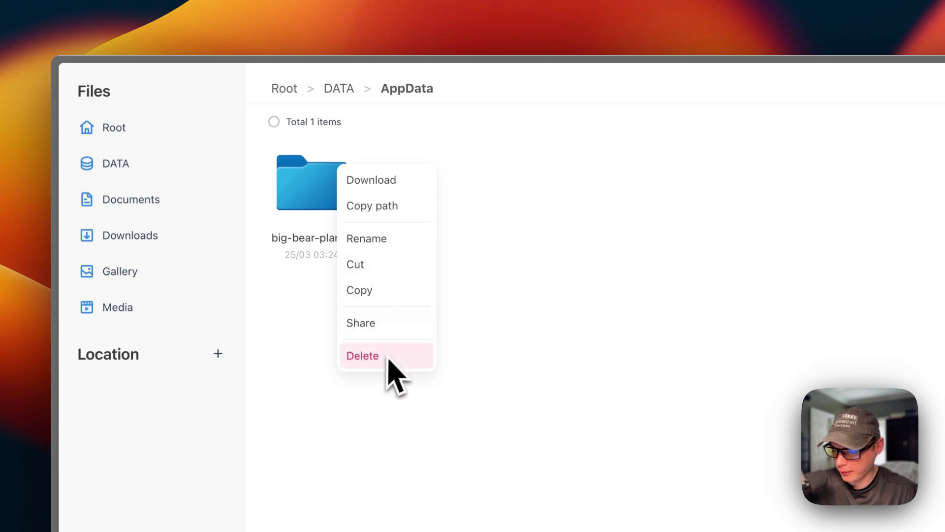
{"action": "left_click", "coordinate": [304, 316]}
{"action": "left_click", "coordinate": [310, 187]}
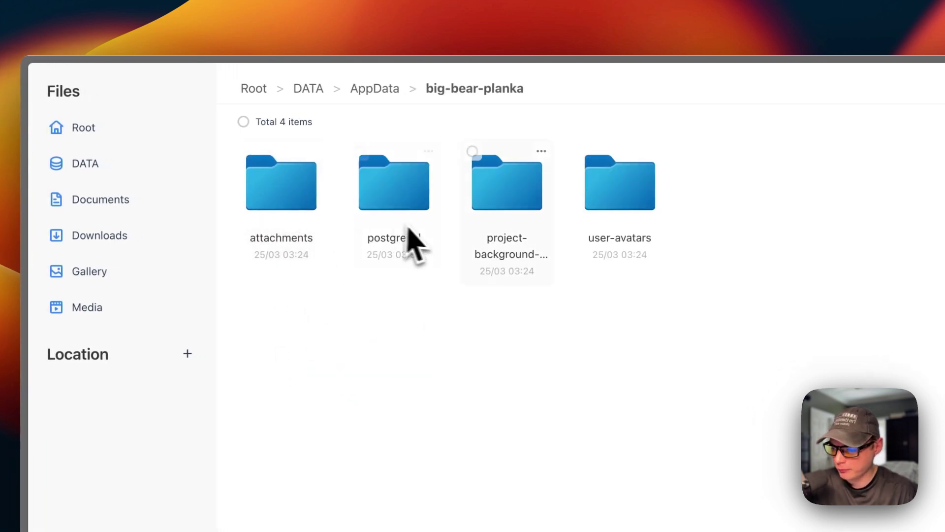
{"action": "left_click", "coordinate": [295, 197]}
{"action": "left_click", "coordinate": [471, 88]}
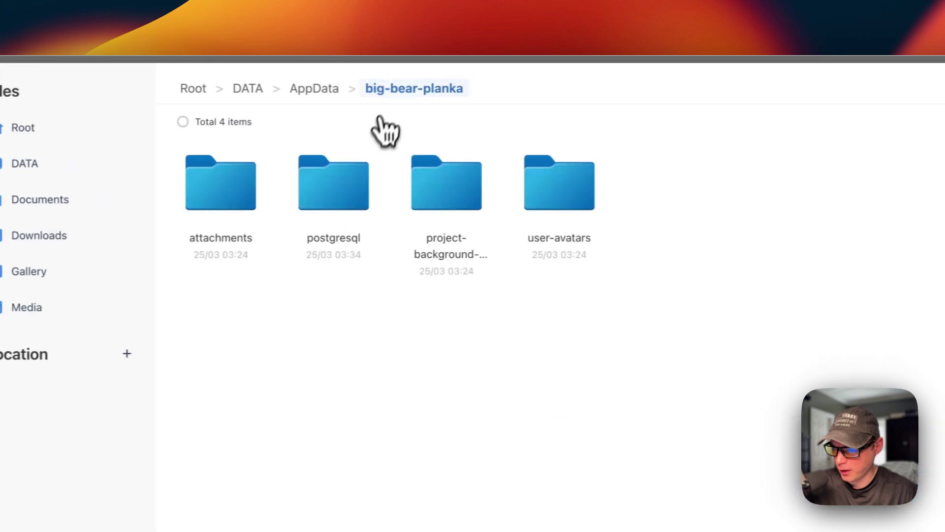
{"action": "left_click", "coordinate": [347, 155]}
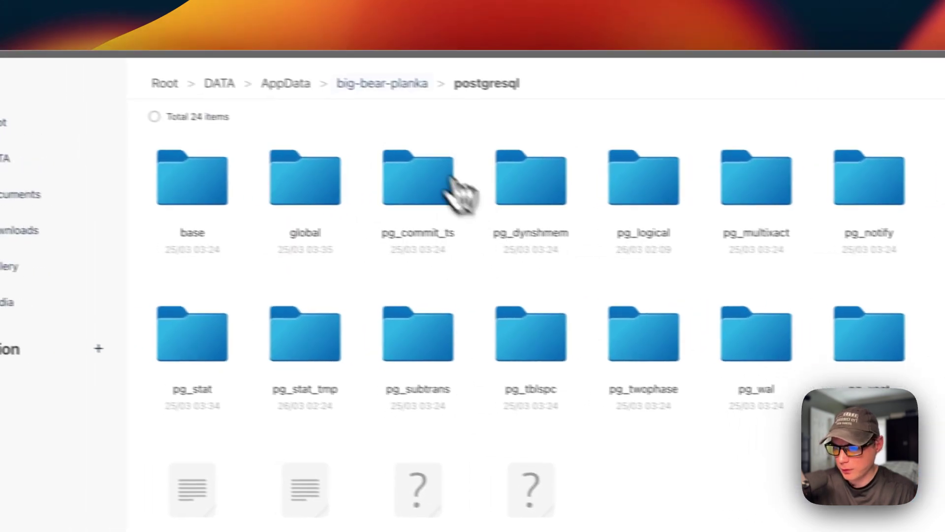
{"action": "left_click", "coordinate": [347, 80]}
{"action": "left_click", "coordinate": [376, 185]}
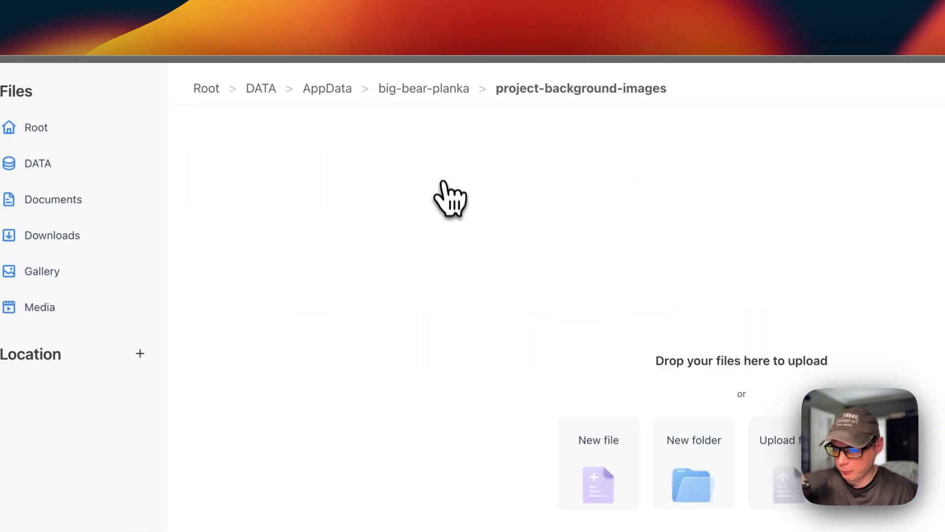
{"action": "left_click", "coordinate": [449, 101]}
{"action": "left_click", "coordinate": [578, 185]}
{"action": "left_click", "coordinate": [436, 92]}
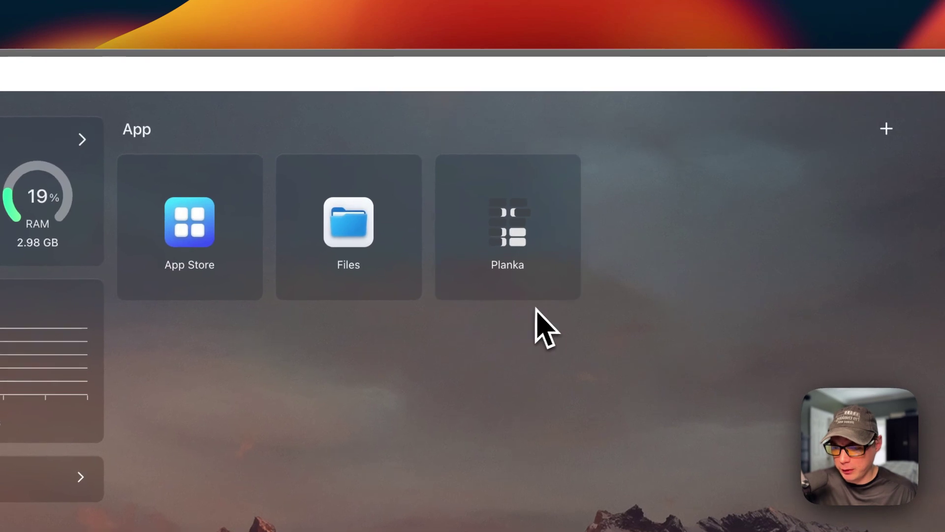
Look up the DEFAULT_ADMIN_USERNAME and DEFAULT_ADMIN_PASSWORD variables in Planka's settings, then close them.
{"action": "mouse_move", "coordinate": [554, 171]}
{"action": "left_click", "coordinate": [565, 175]}
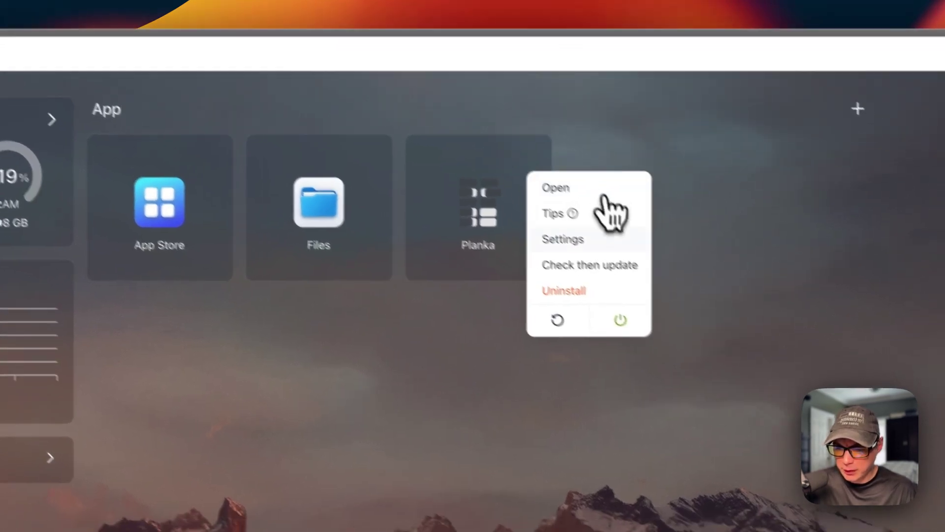
{"action": "left_click", "coordinate": [593, 259]}
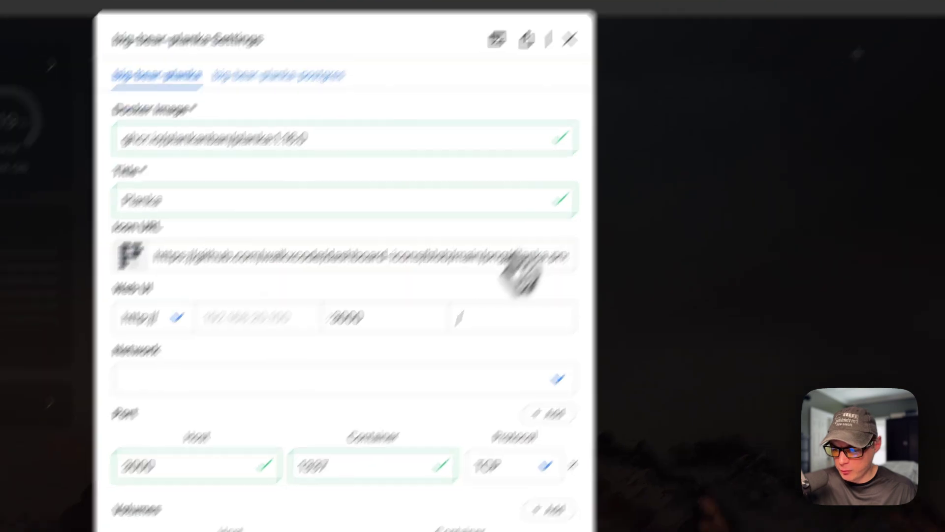
{"action": "scroll", "coordinate": [523, 310], "scroll_direction": "down", "scroll_amount": 6}
{"action": "scroll", "coordinate": [523, 310], "scroll_direction": "down", "scroll_amount": 6}
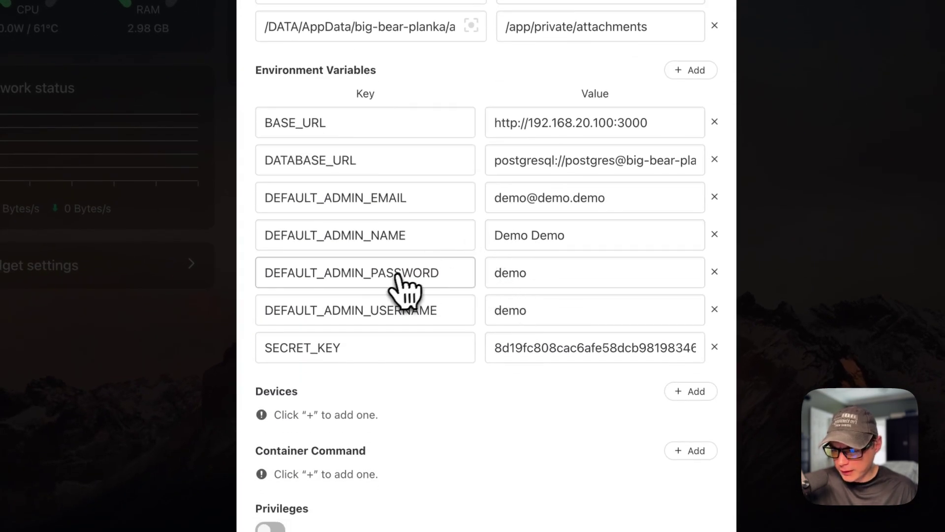
{"action": "double_click", "coordinate": [364, 308]}
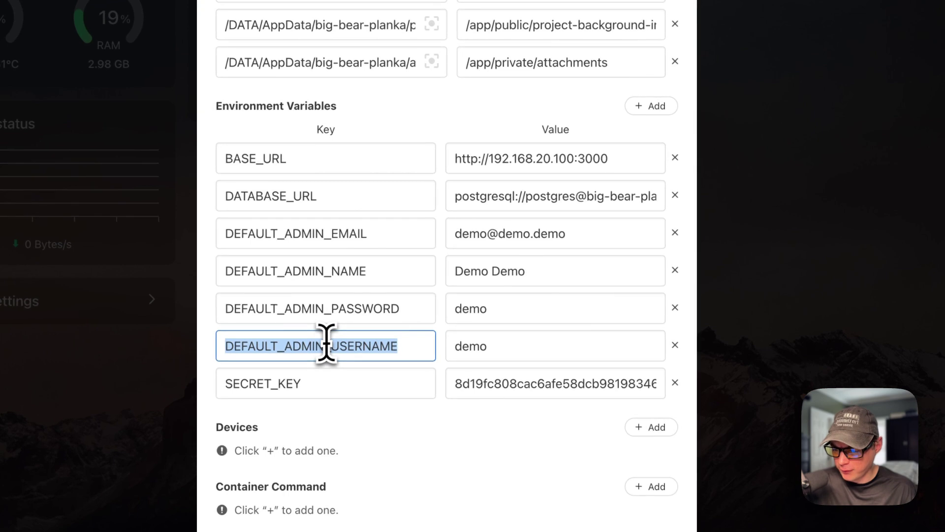
{"action": "double_click", "coordinate": [318, 310]}
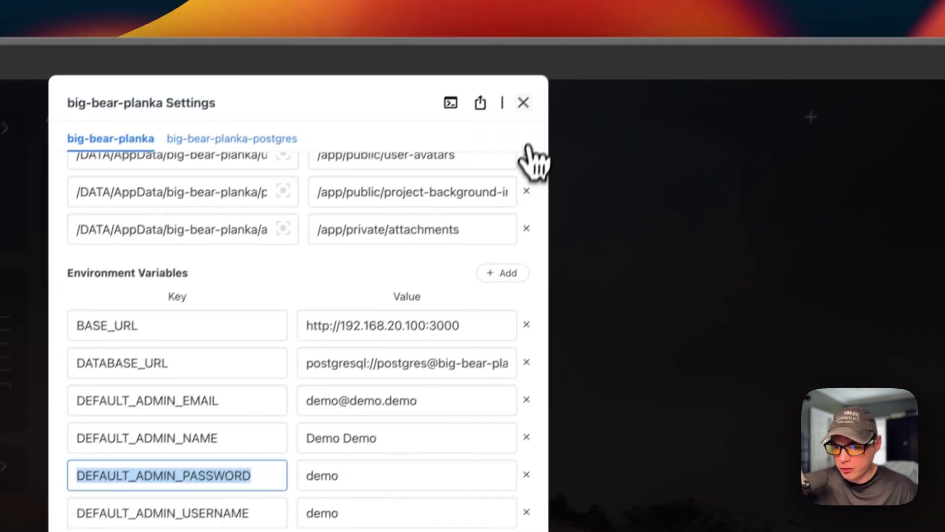
{"action": "left_click", "coordinate": [507, 120]}
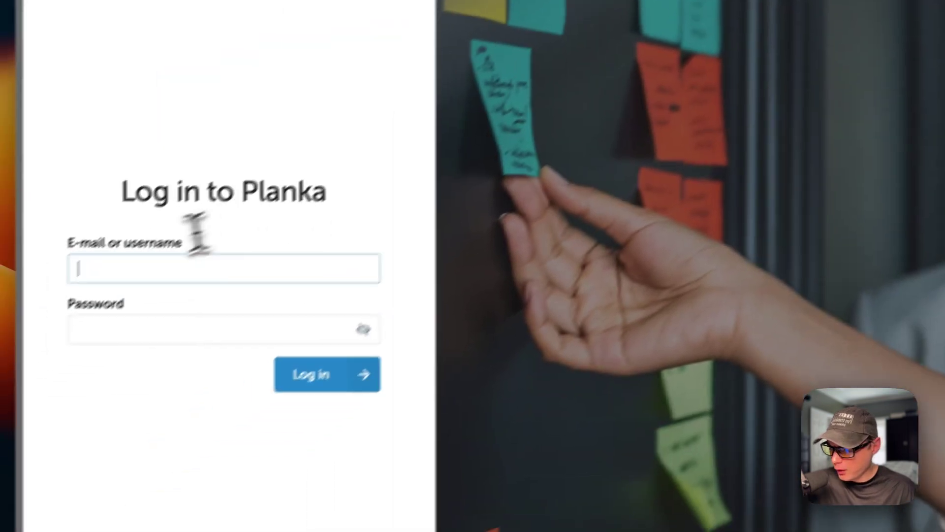
Log in to Planka with the default admin account credentials.
{"action": "left_click", "coordinate": [144, 236]}
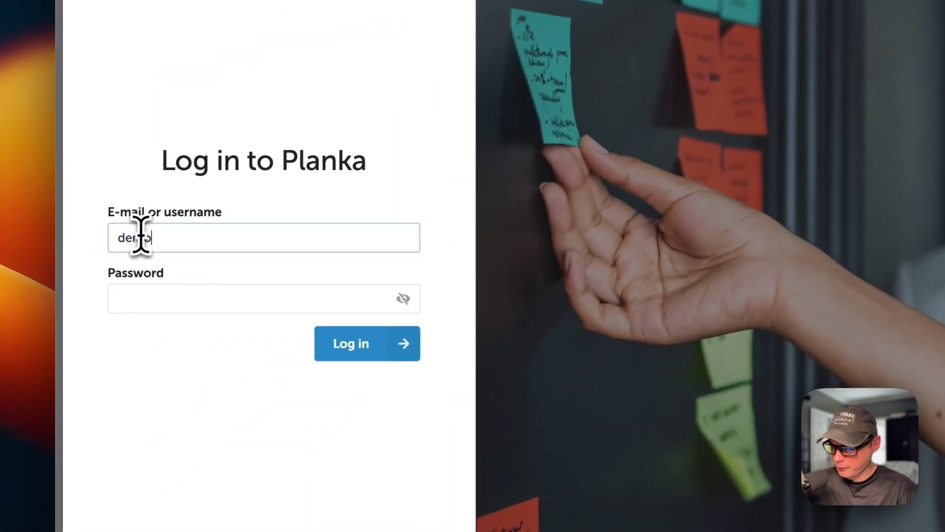
{"action": "left_click", "coordinate": [342, 345]}
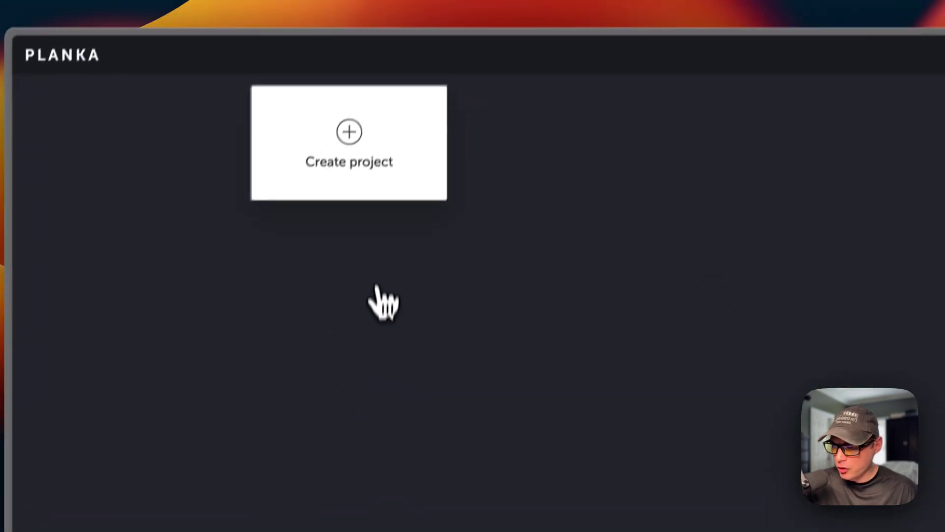
Create a project named First Project and a board called First Board inside it.
{"action": "left_click", "coordinate": [352, 170]}
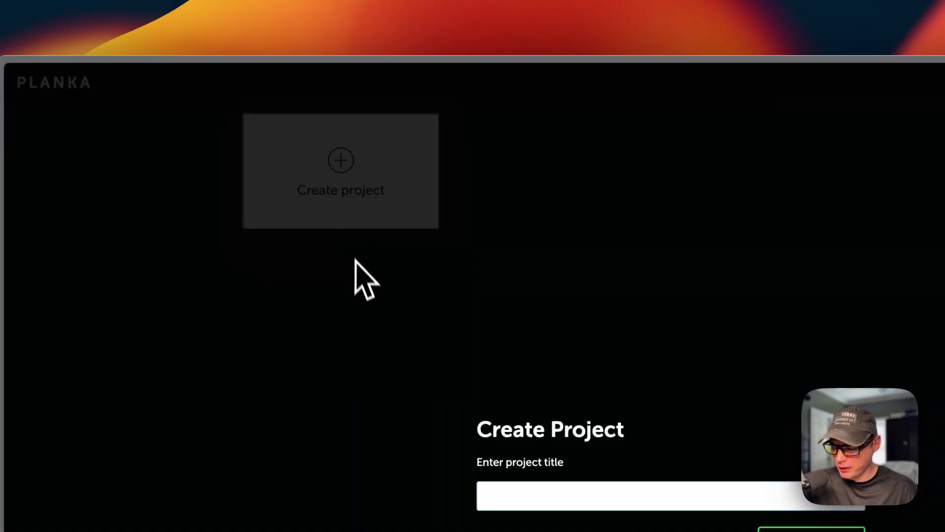
{"action": "type", "text": "Fir"}
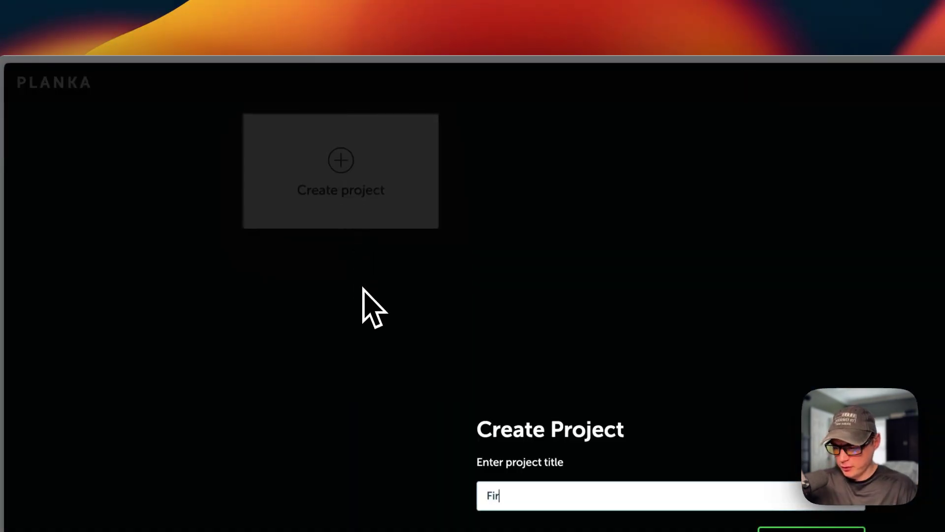
{"action": "type", "text": "st Por"}
{"action": "key", "text": "BackSpace"}
{"action": "key", "text": "BackSpace"}
{"action": "type", "text": "roject"}
{"action": "key", "text": "Return"}
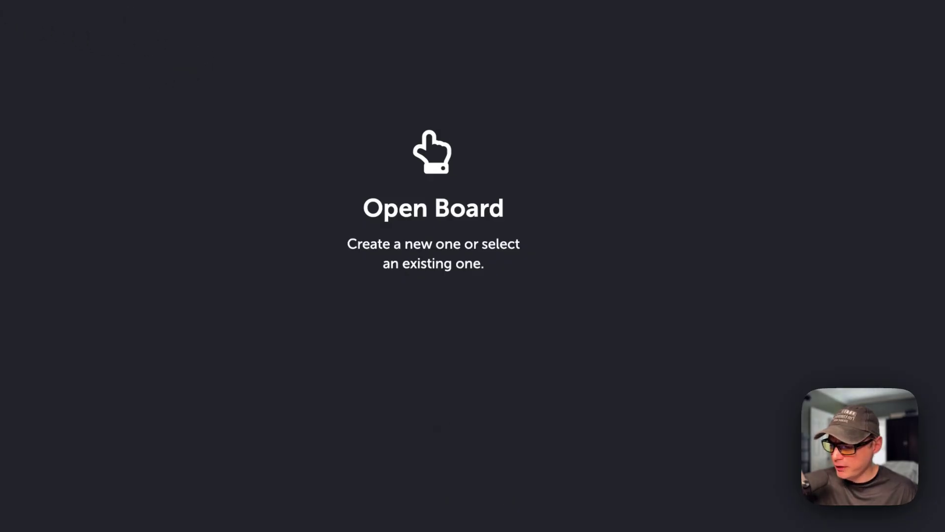
{"action": "left_click", "coordinate": [67, 108]}
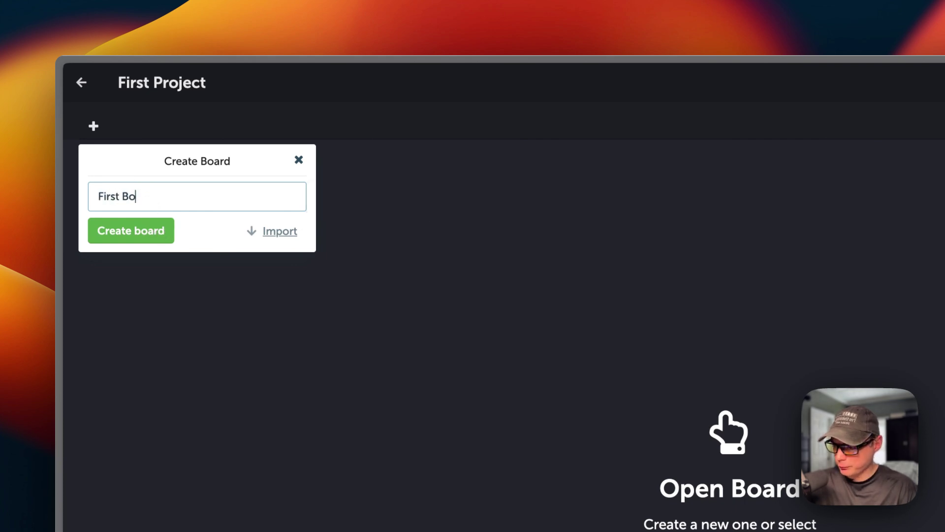
{"action": "key", "text": "Return"}
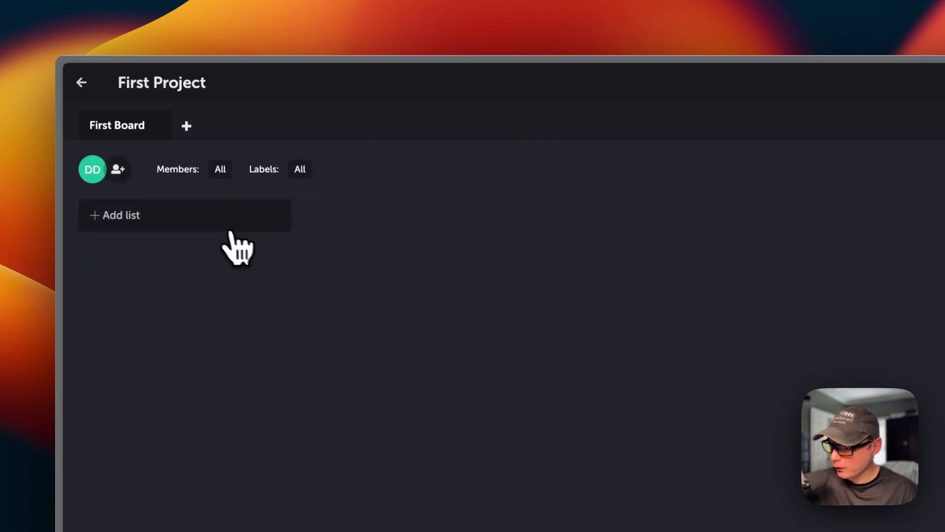
Add a Testing list with a Testing card, and view the card's details.
{"action": "left_click", "coordinate": [170, 230]}
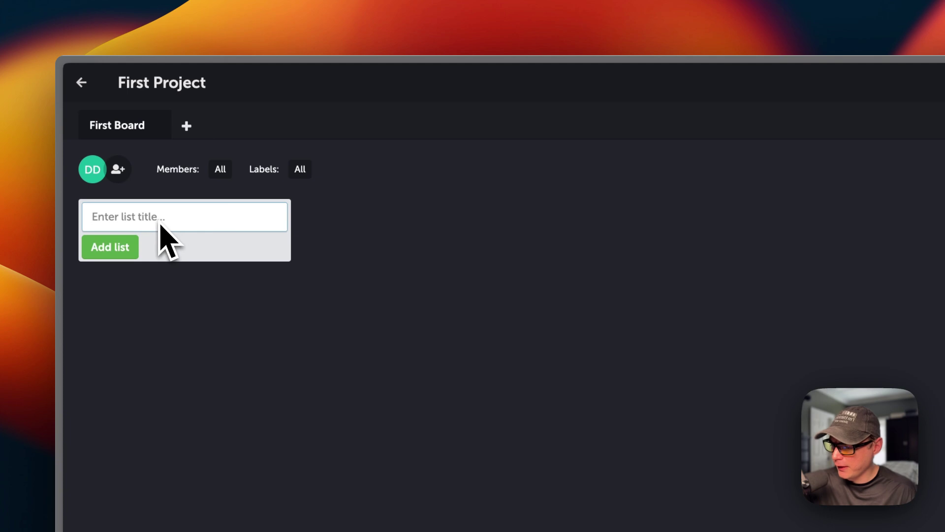
{"action": "type", "text": "Testing"}
{"action": "key", "text": "Return"}
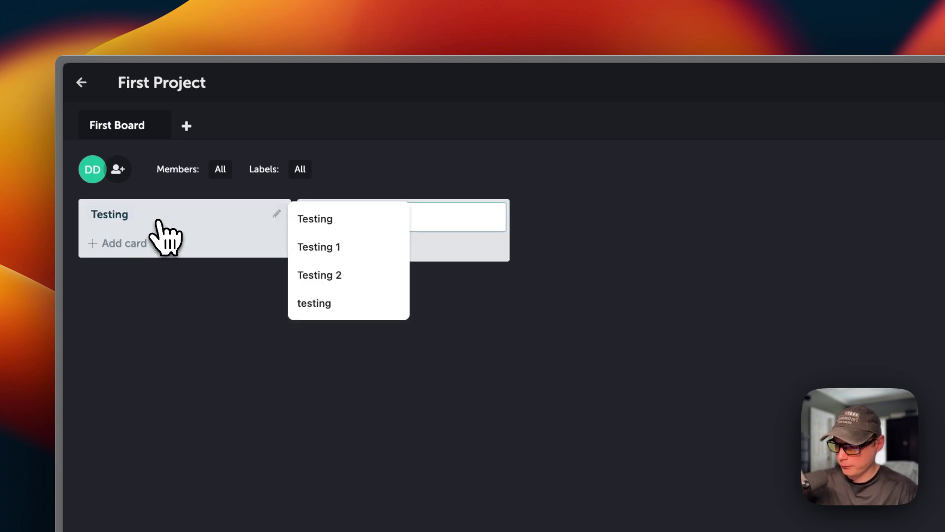
{"action": "left_click", "coordinate": [172, 243]}
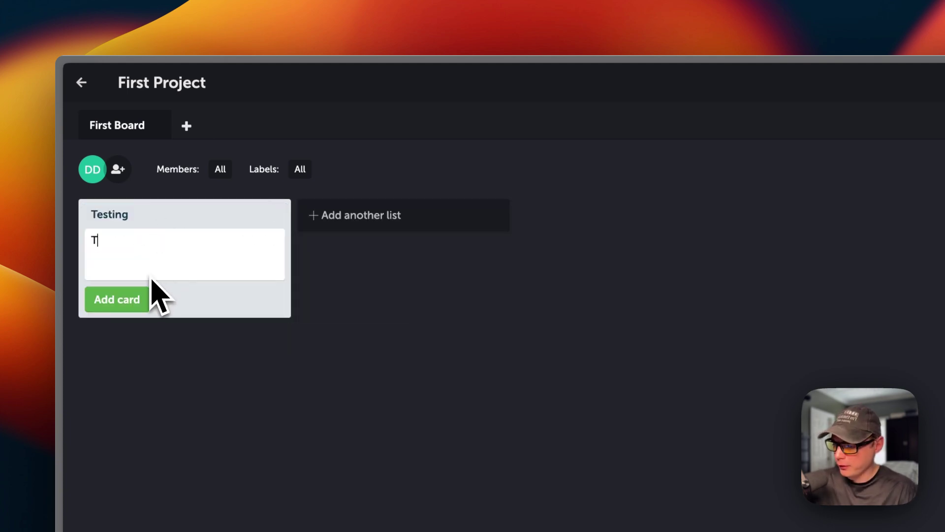
{"action": "type", "text": "Testoi"}
{"action": "key", "text": "BackSpace"}
{"action": "type", "text": "ng"}
{"action": "key", "text": "Return"}
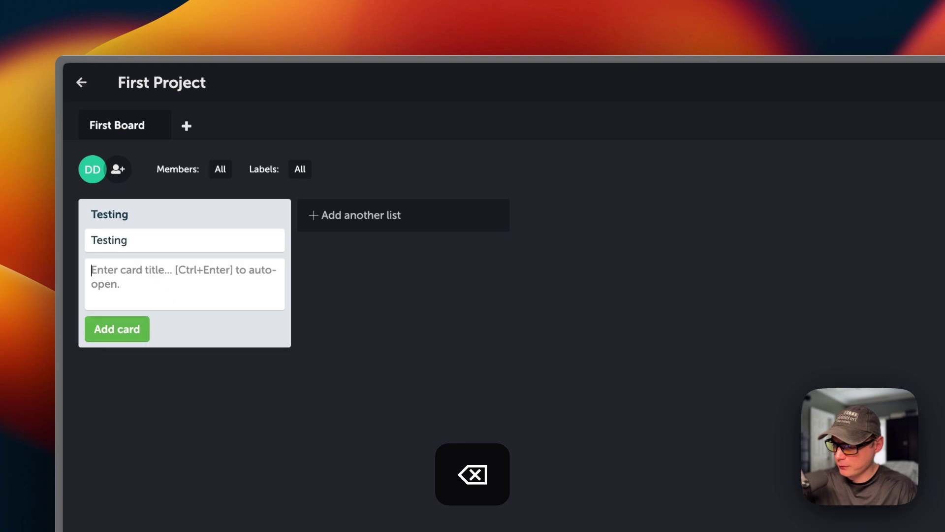
{"action": "left_click", "coordinate": [147, 241]}
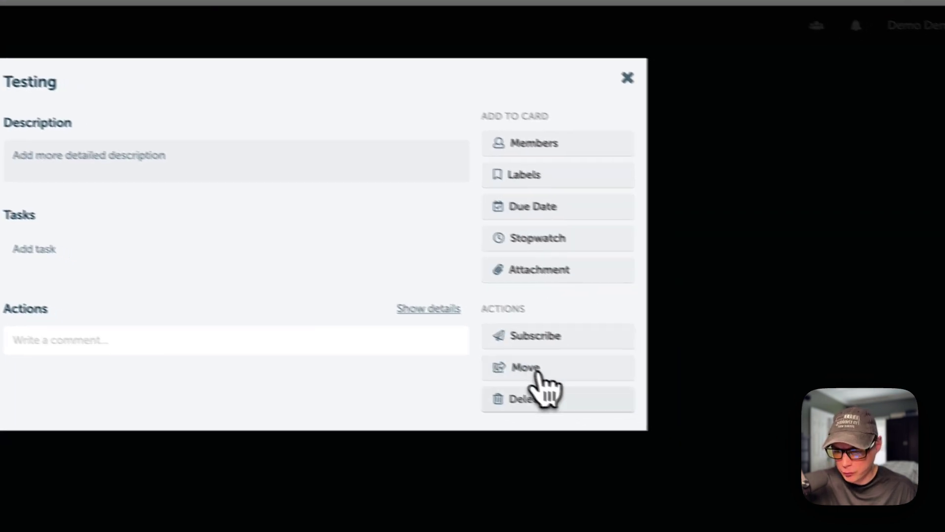
{"action": "left_click", "coordinate": [588, 66]}
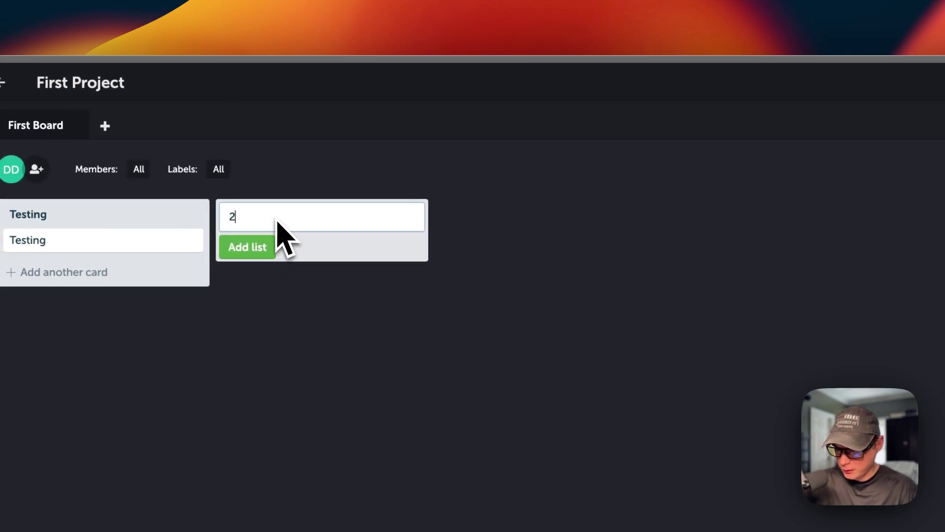
Add lists 2nd list and 3rd list, and drag the Testing card into 3rd list.
{"action": "type", "text": "2nd list"}
{"action": "key", "text": "Return"}
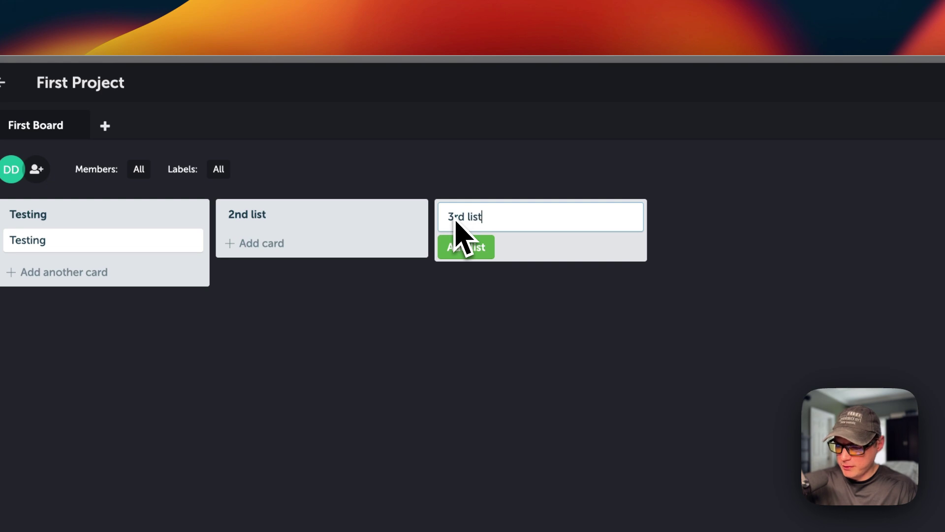
{"action": "left_click", "coordinate": [463, 241]}
{"action": "left_click_drag", "start_coordinate": [91, 240], "coordinate": [224, 239]}
{"action": "left_click_drag", "start_coordinate": [304, 239], "coordinate": [591, 242]}
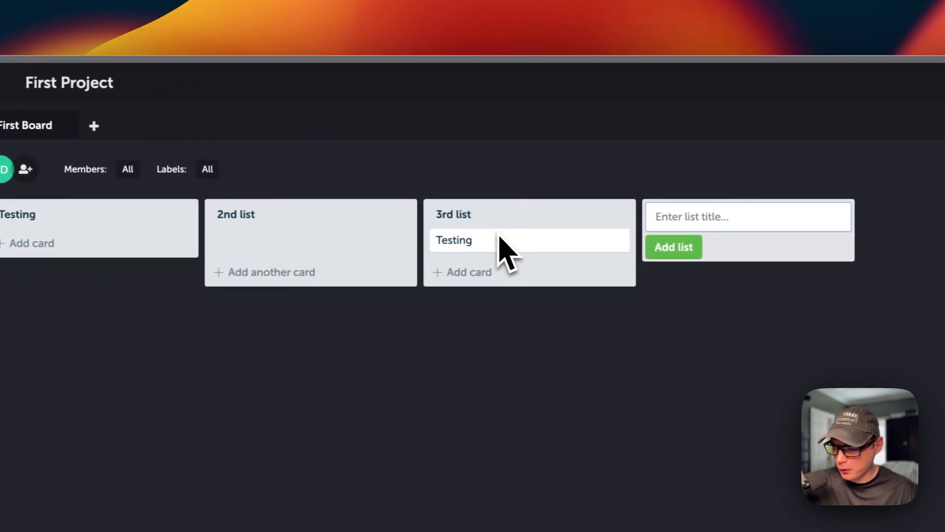
Add another Testing card to 2nd list and view its details.
{"action": "left_click", "coordinate": [315, 249]}
{"action": "type", "text": "Test"}
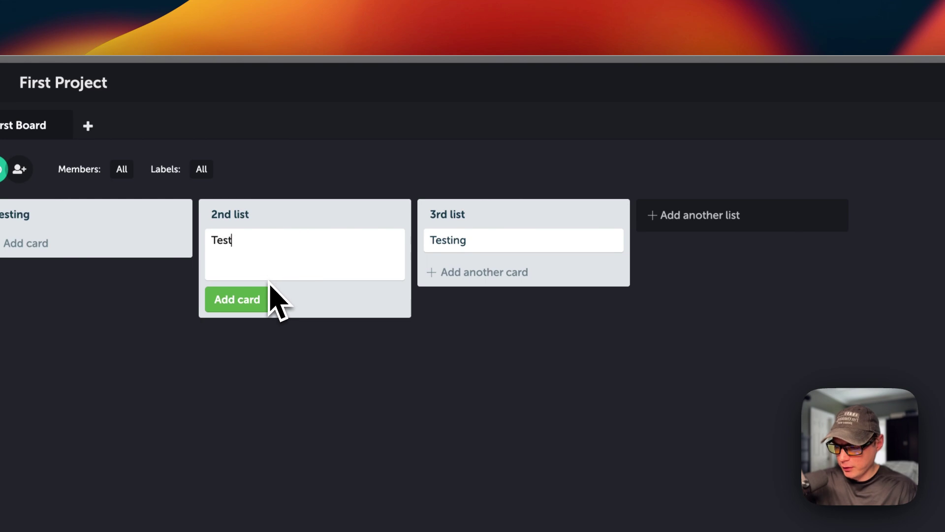
{"action": "type", "text": "ing"}
{"action": "key", "text": "Return"}
{"action": "left_click", "coordinate": [264, 241]}
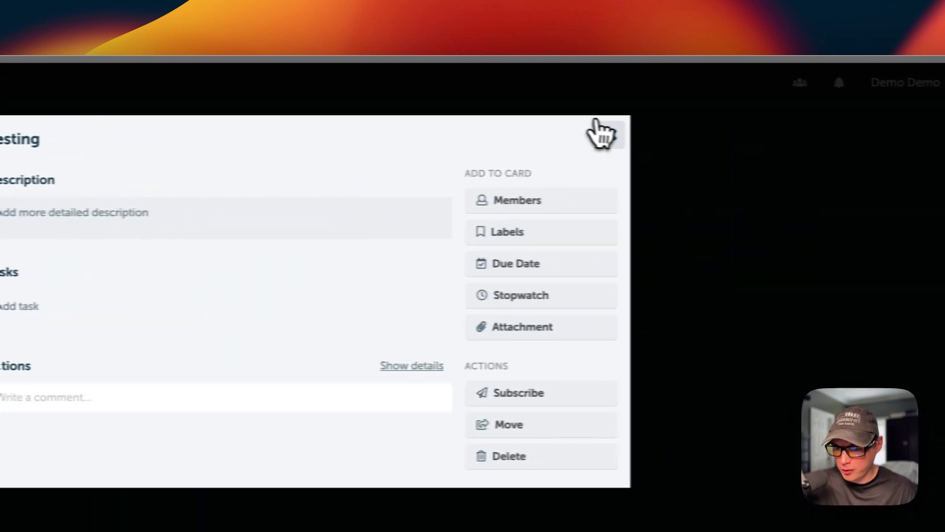
{"action": "left_click", "coordinate": [603, 134]}
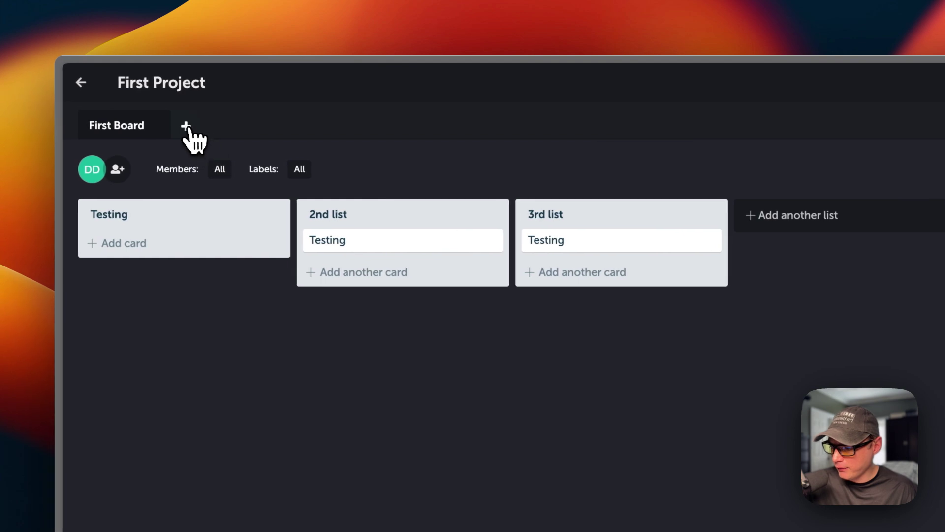
{"action": "left_click", "coordinate": [186, 125]}
Check the board member, Users list and notifications, then open account Settings from the user menu.
{"action": "left_click", "coordinate": [392, 161]}
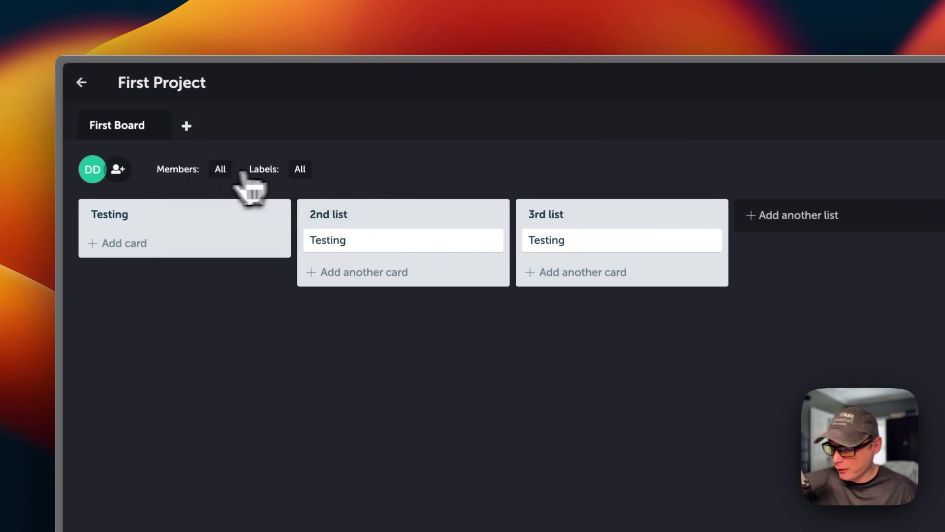
{"action": "left_click", "coordinate": [98, 175]}
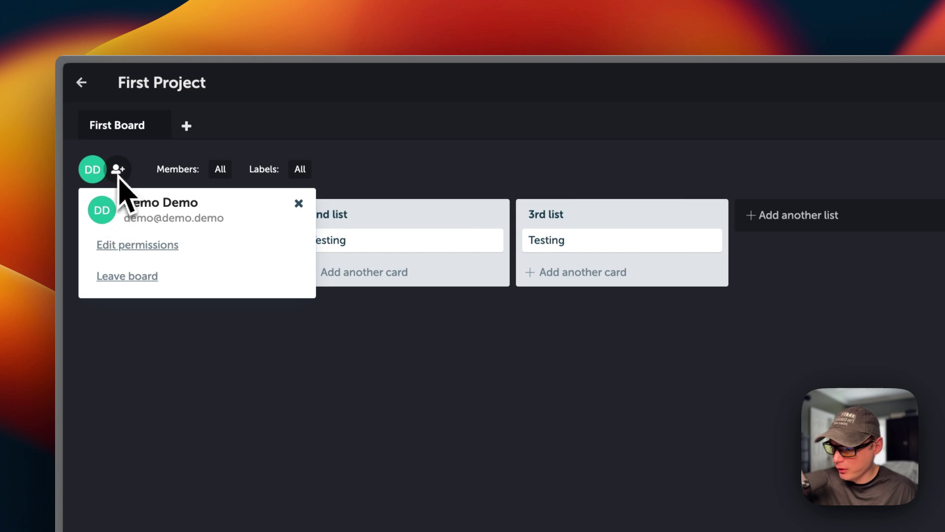
{"action": "left_click", "coordinate": [298, 203]}
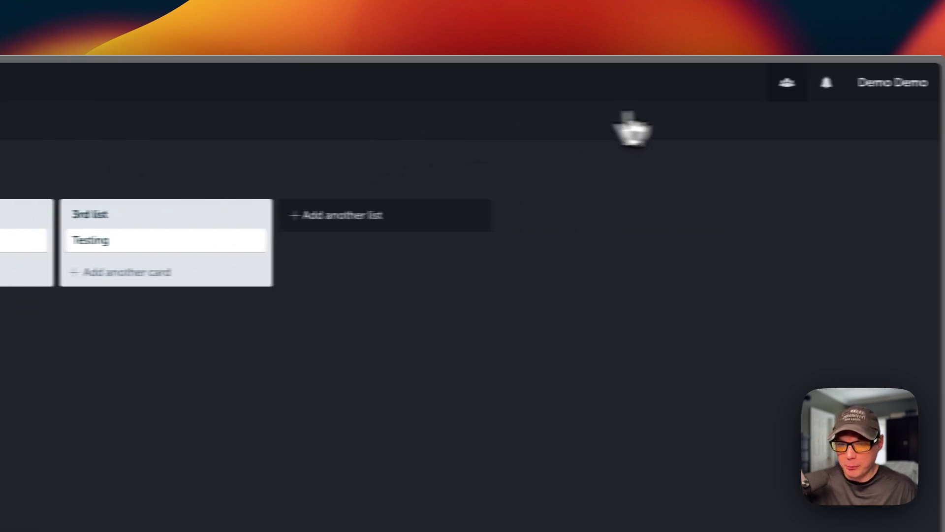
{"action": "left_click", "coordinate": [721, 99]}
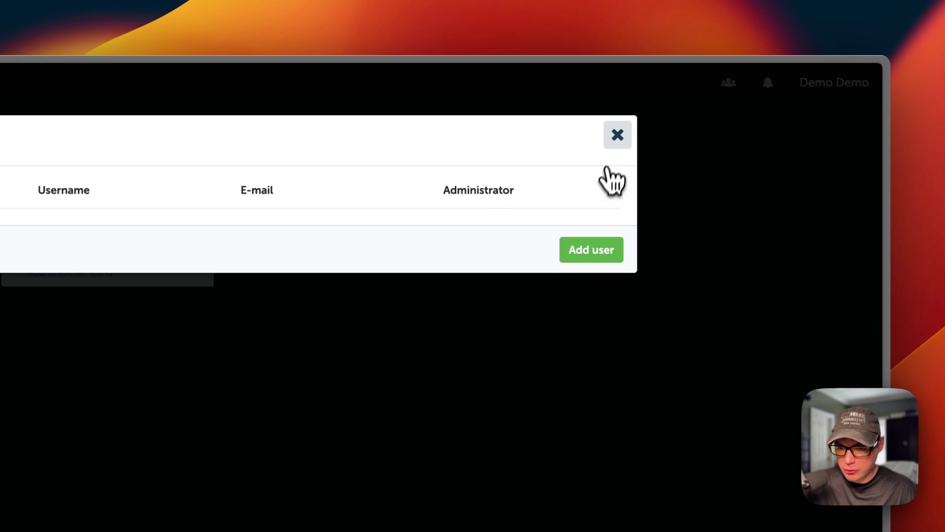
{"action": "left_click", "coordinate": [815, 135]}
{"action": "left_click", "coordinate": [768, 83]}
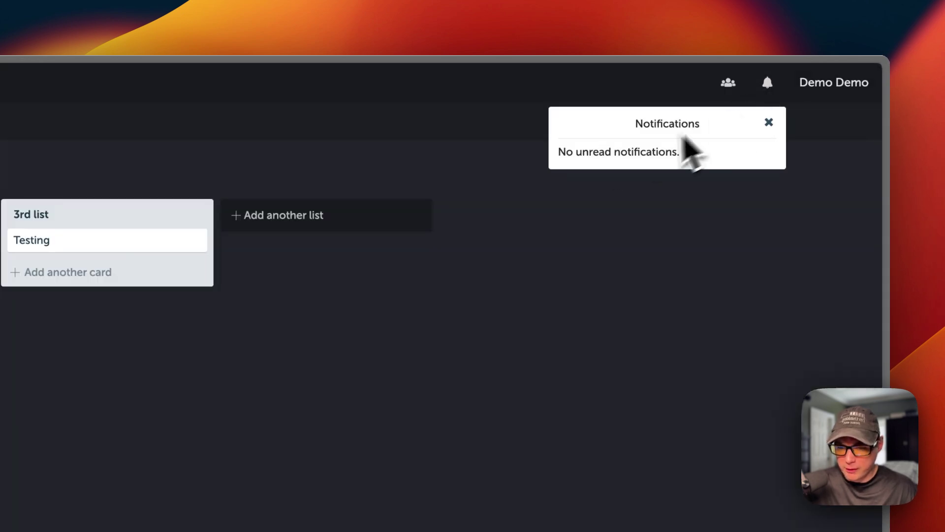
{"action": "left_click", "coordinate": [768, 123]}
{"action": "left_click", "coordinate": [835, 91]}
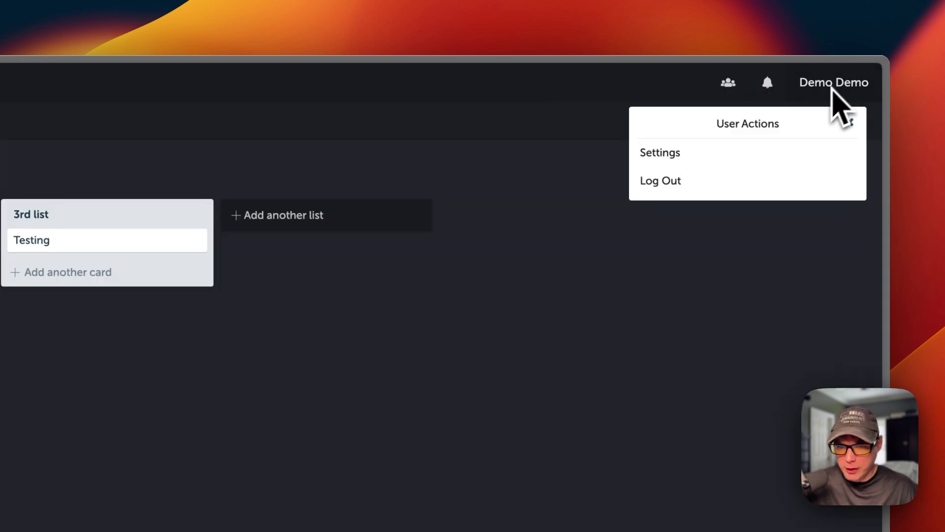
{"action": "left_click", "coordinate": [709, 154]}
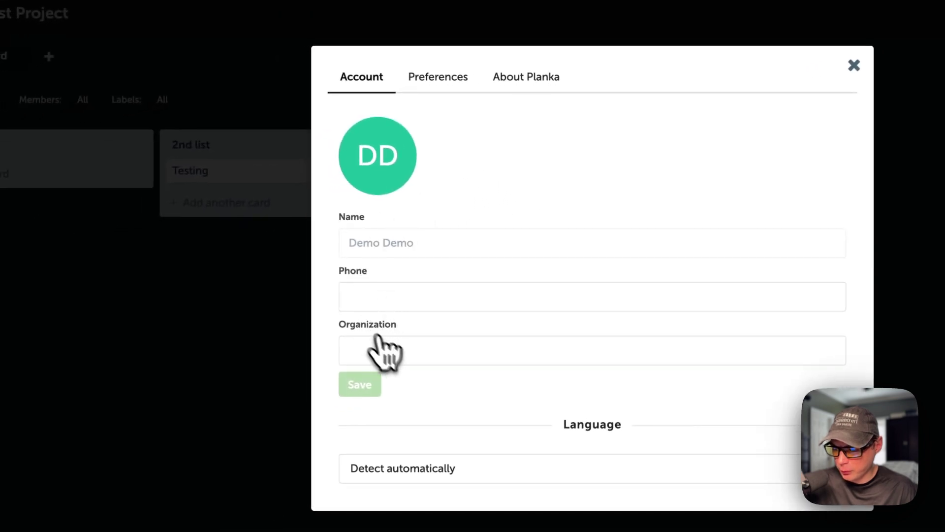
Browse the language list, Preferences and About Planka, then close settings and go back to projects.
{"action": "left_click", "coordinate": [417, 468]}
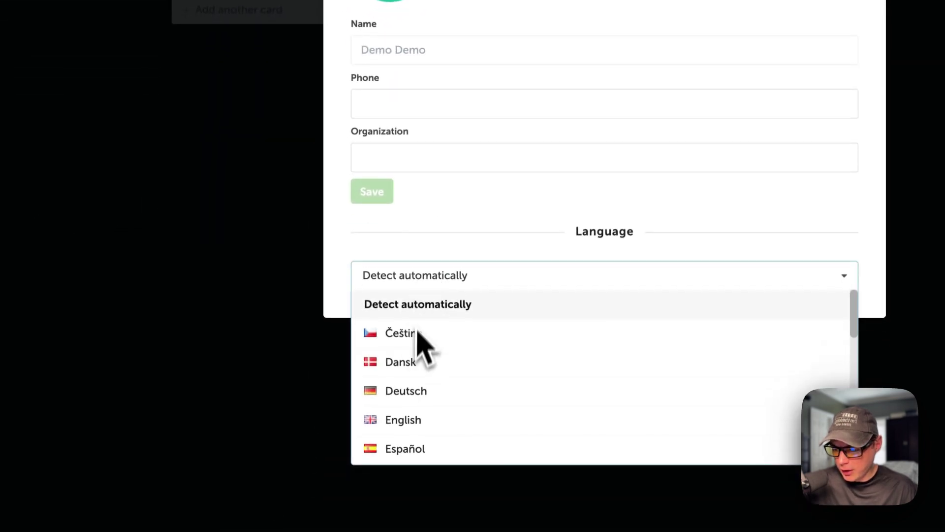
{"action": "left_click", "coordinate": [427, 270]}
{"action": "left_click", "coordinate": [397, 129]}
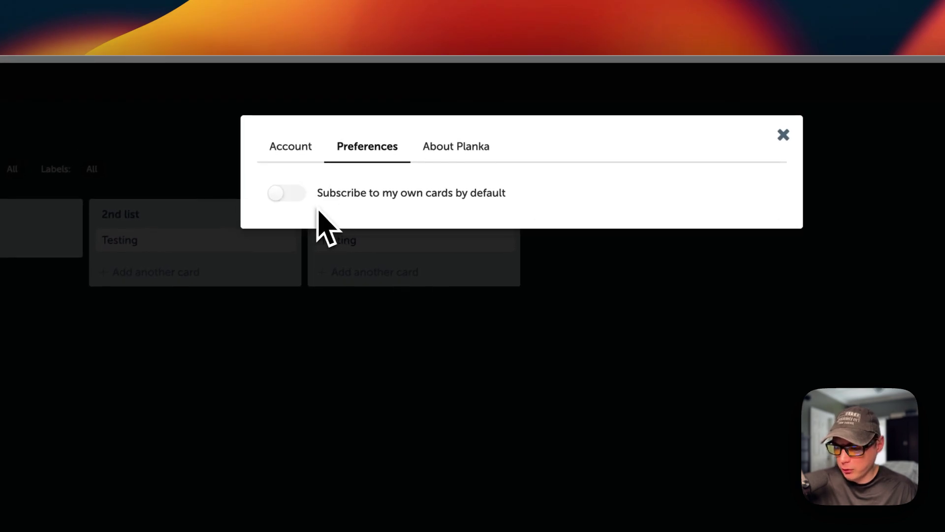
{"action": "left_click", "coordinate": [455, 148]}
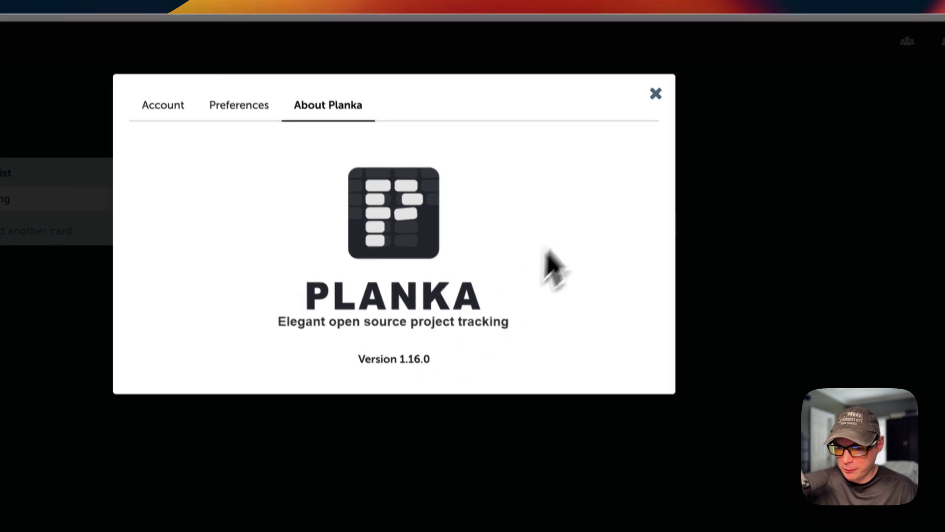
{"action": "left_click", "coordinate": [656, 94]}
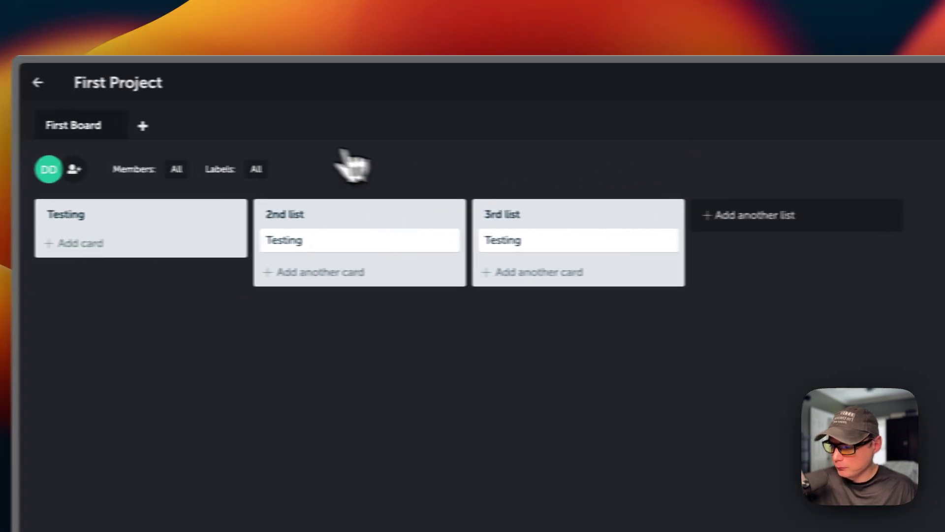
{"action": "left_click", "coordinate": [37, 82]}
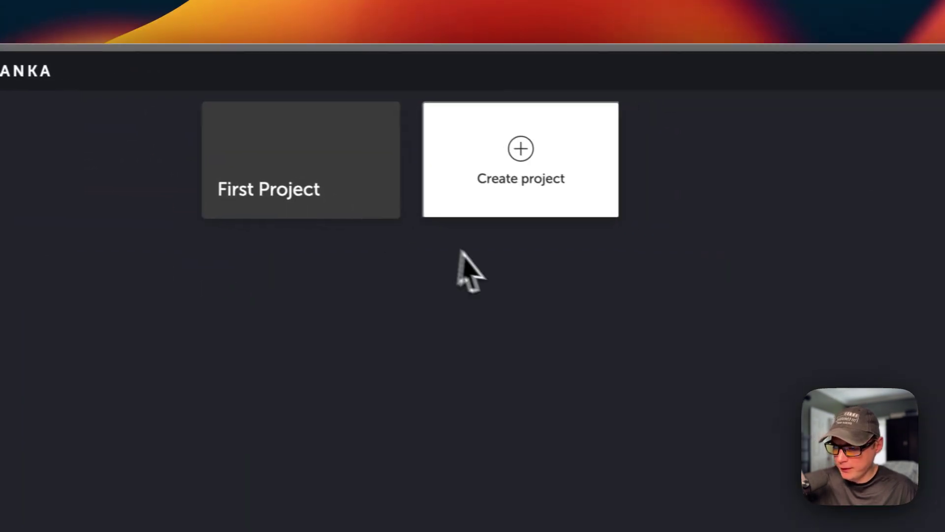